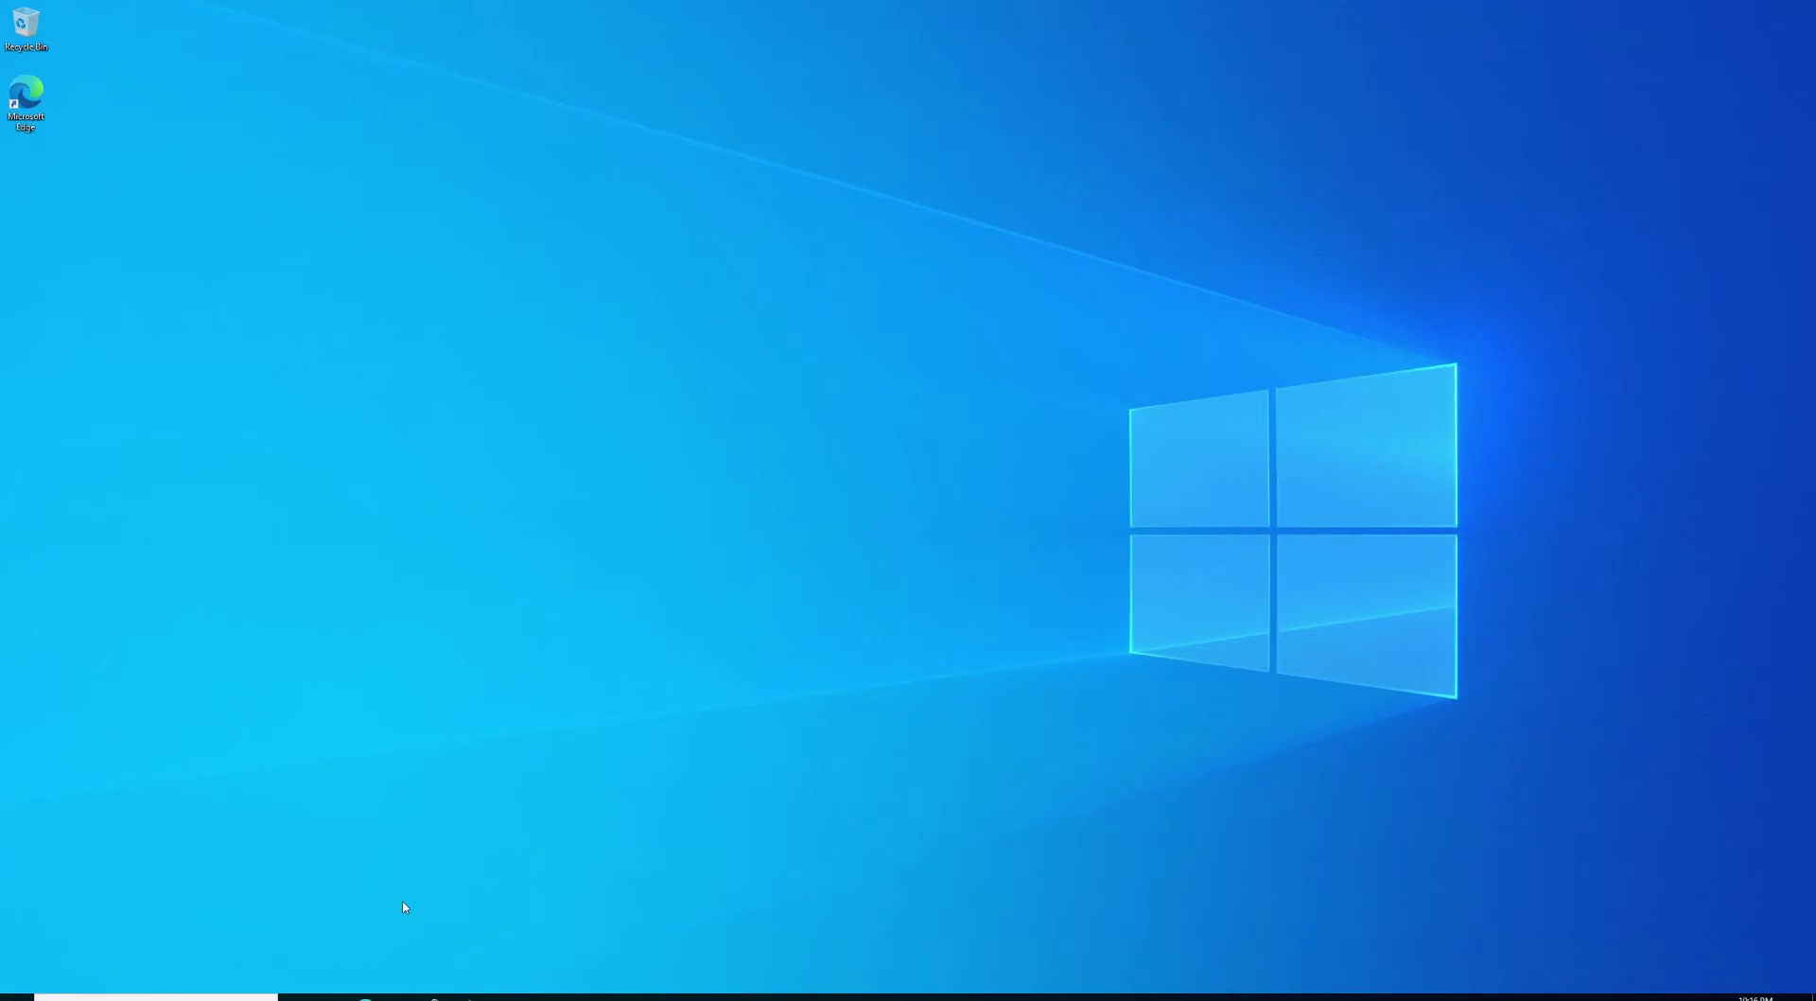
Open Microsoft Edge, dismiss the sync sign-in offer, and search the web for "imgburn"
click(38, 121)
click(38, 121)
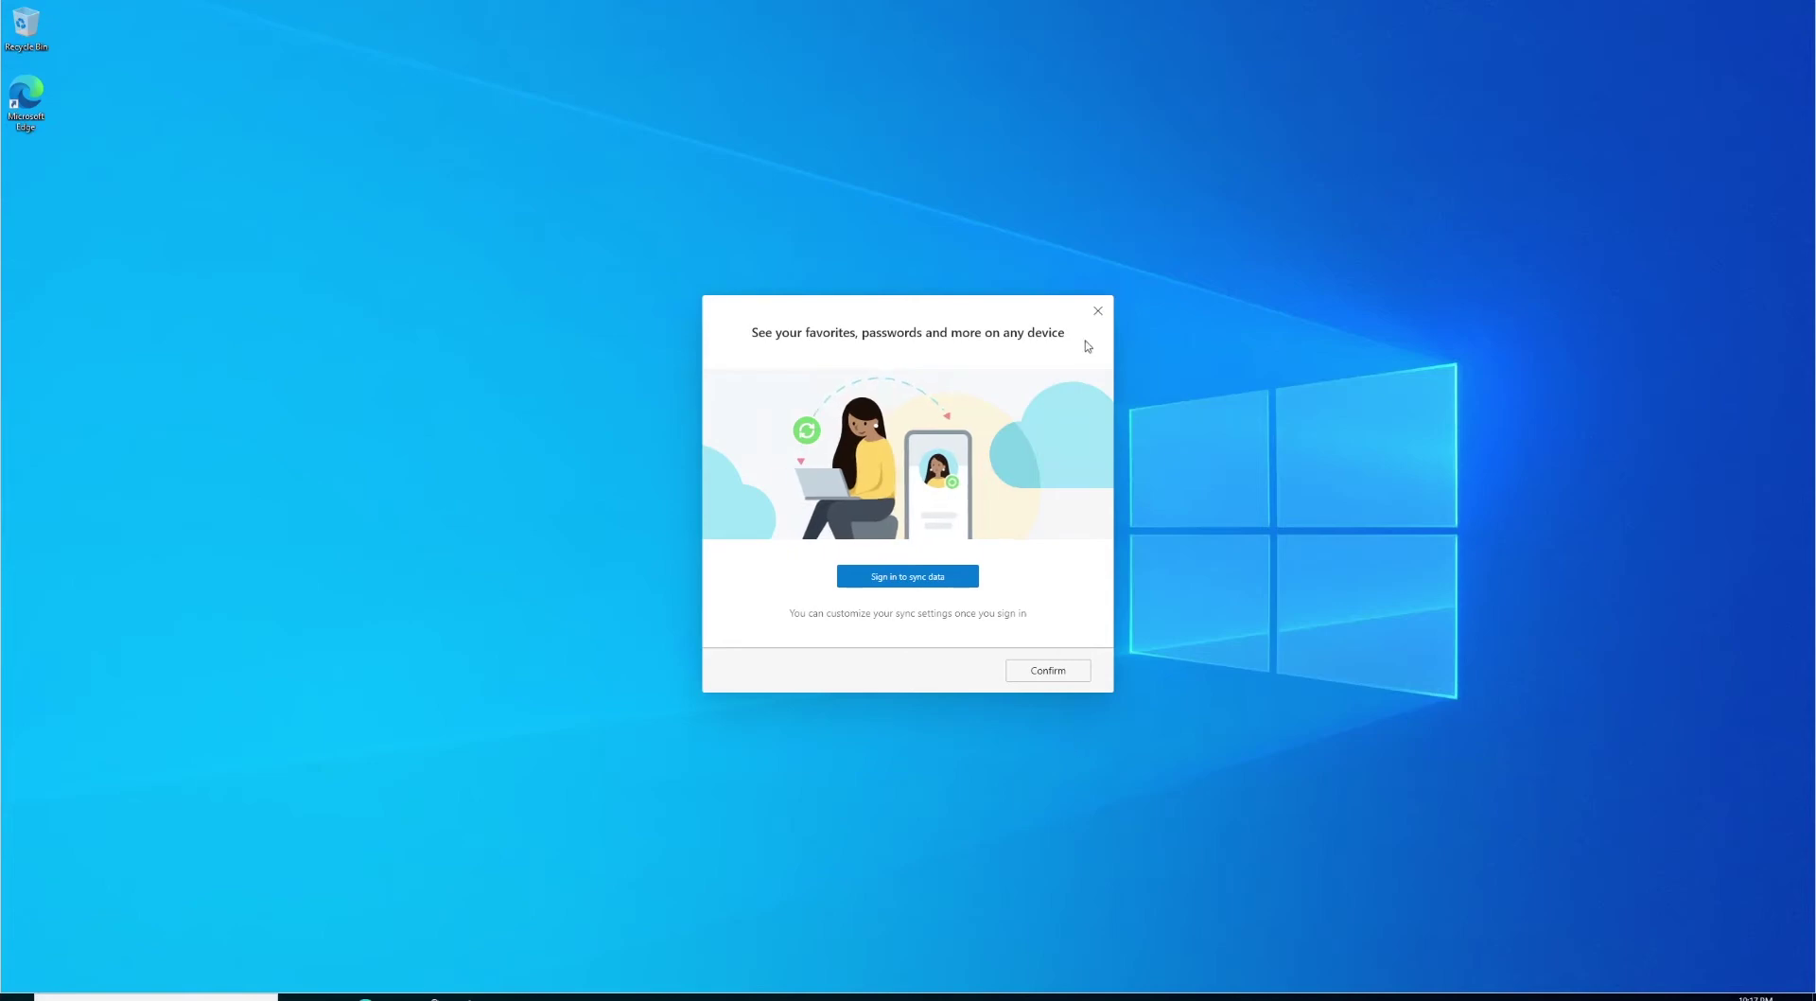
click(1097, 310)
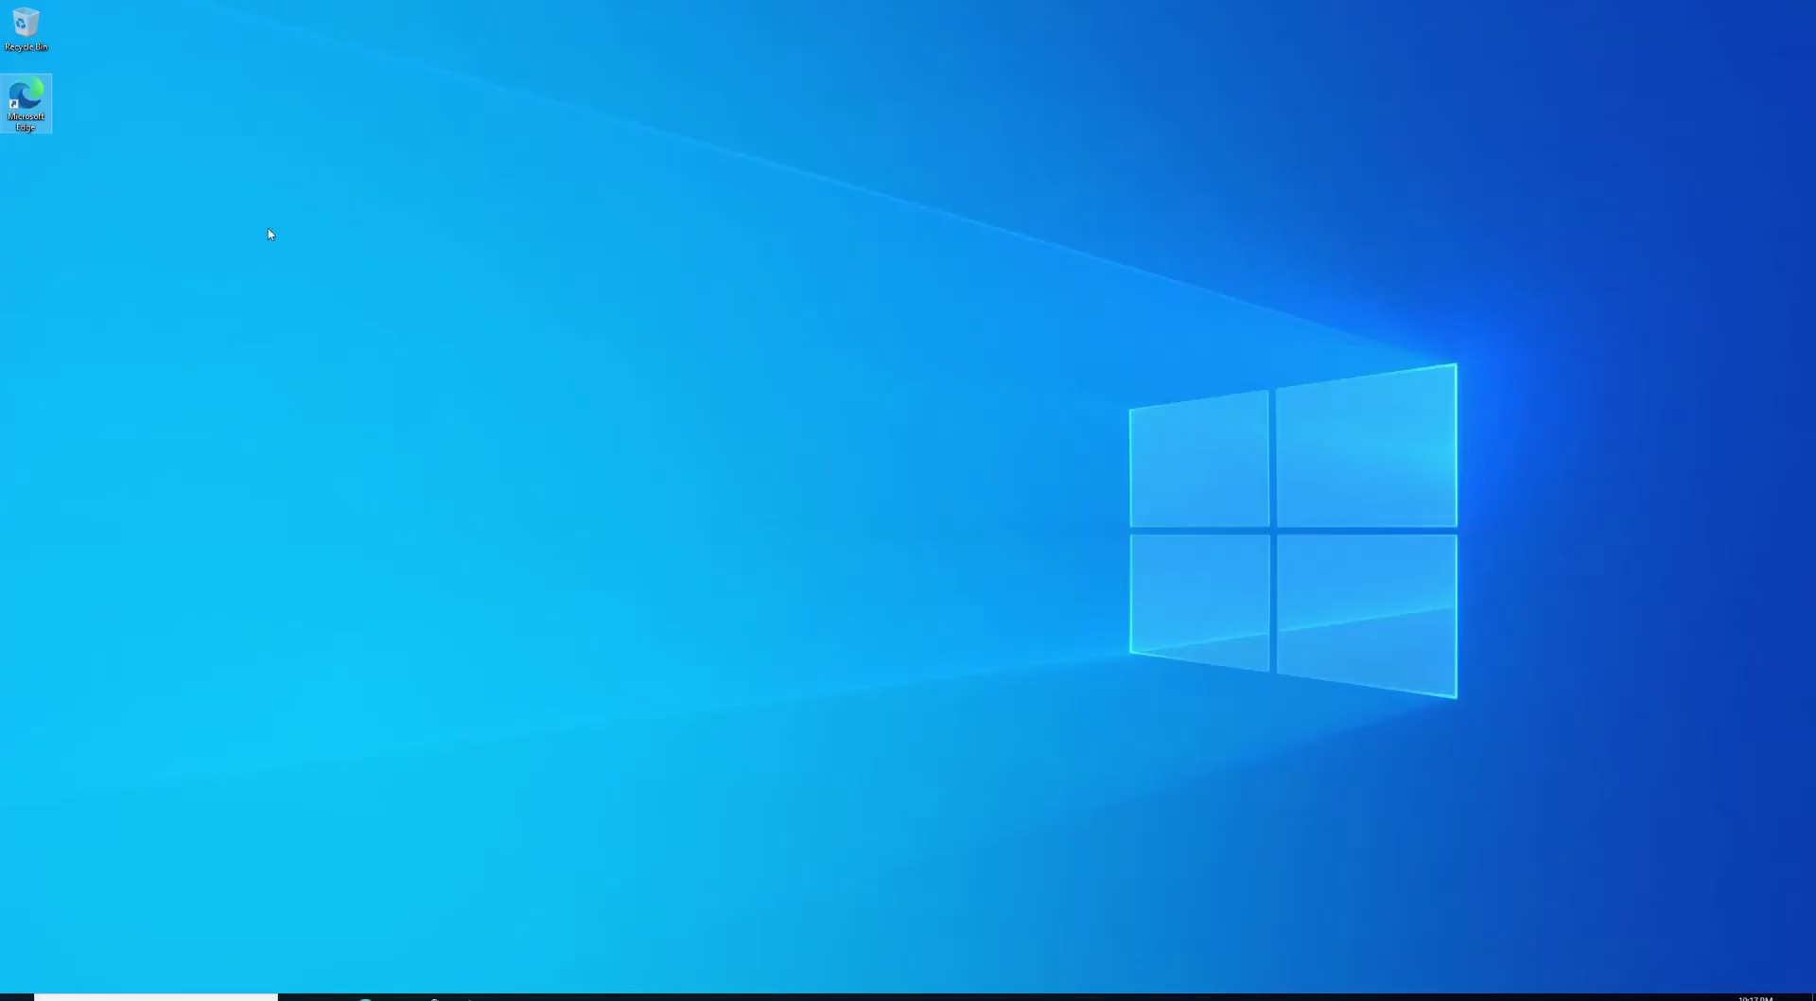
double_click(28, 104)
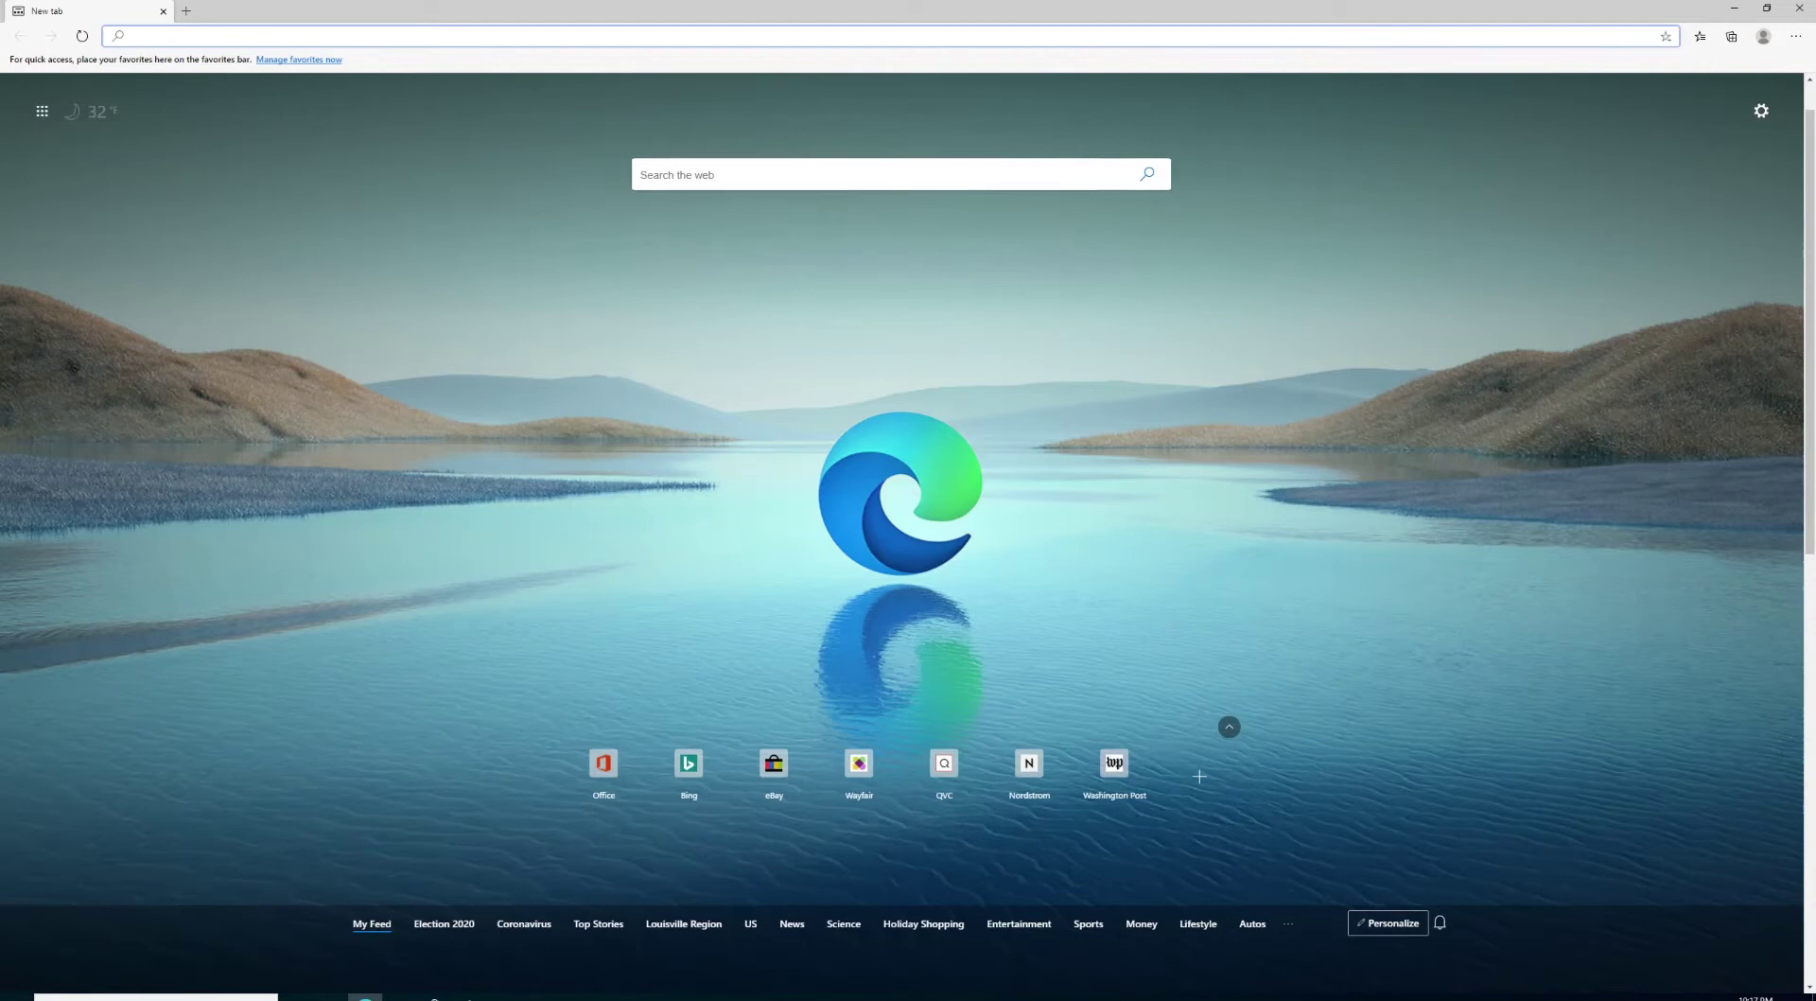
text(imgburn)
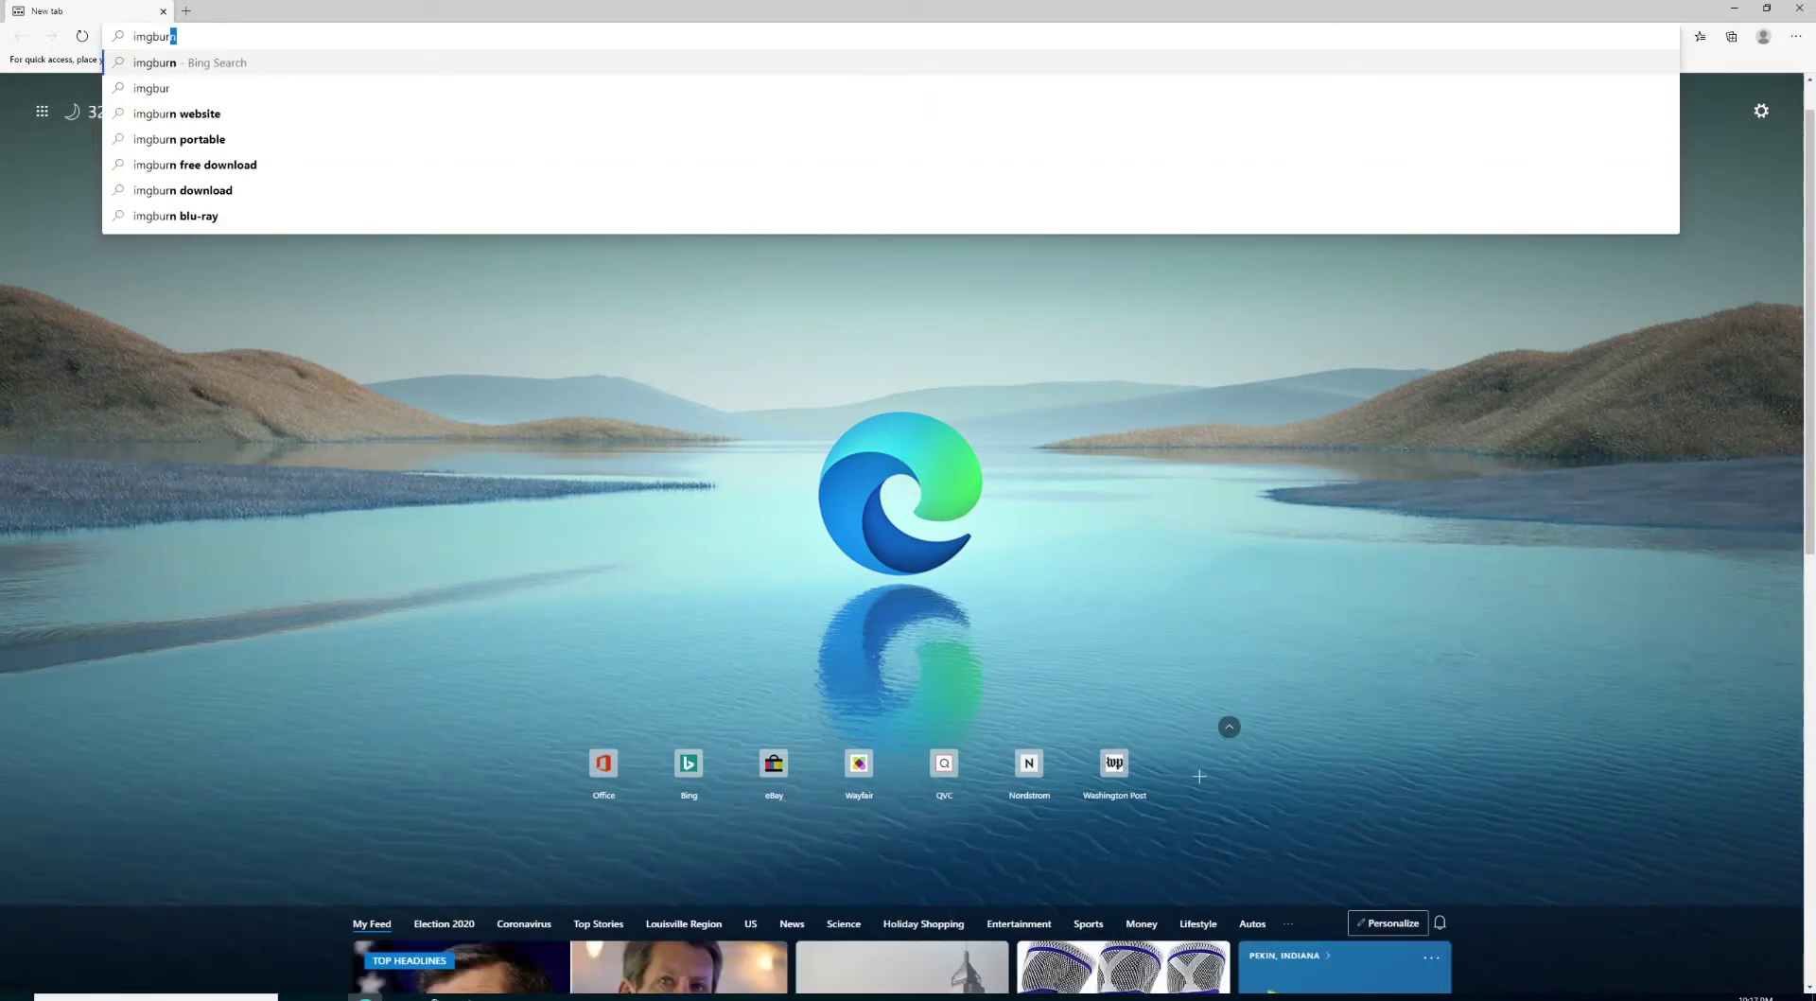
key(Return)
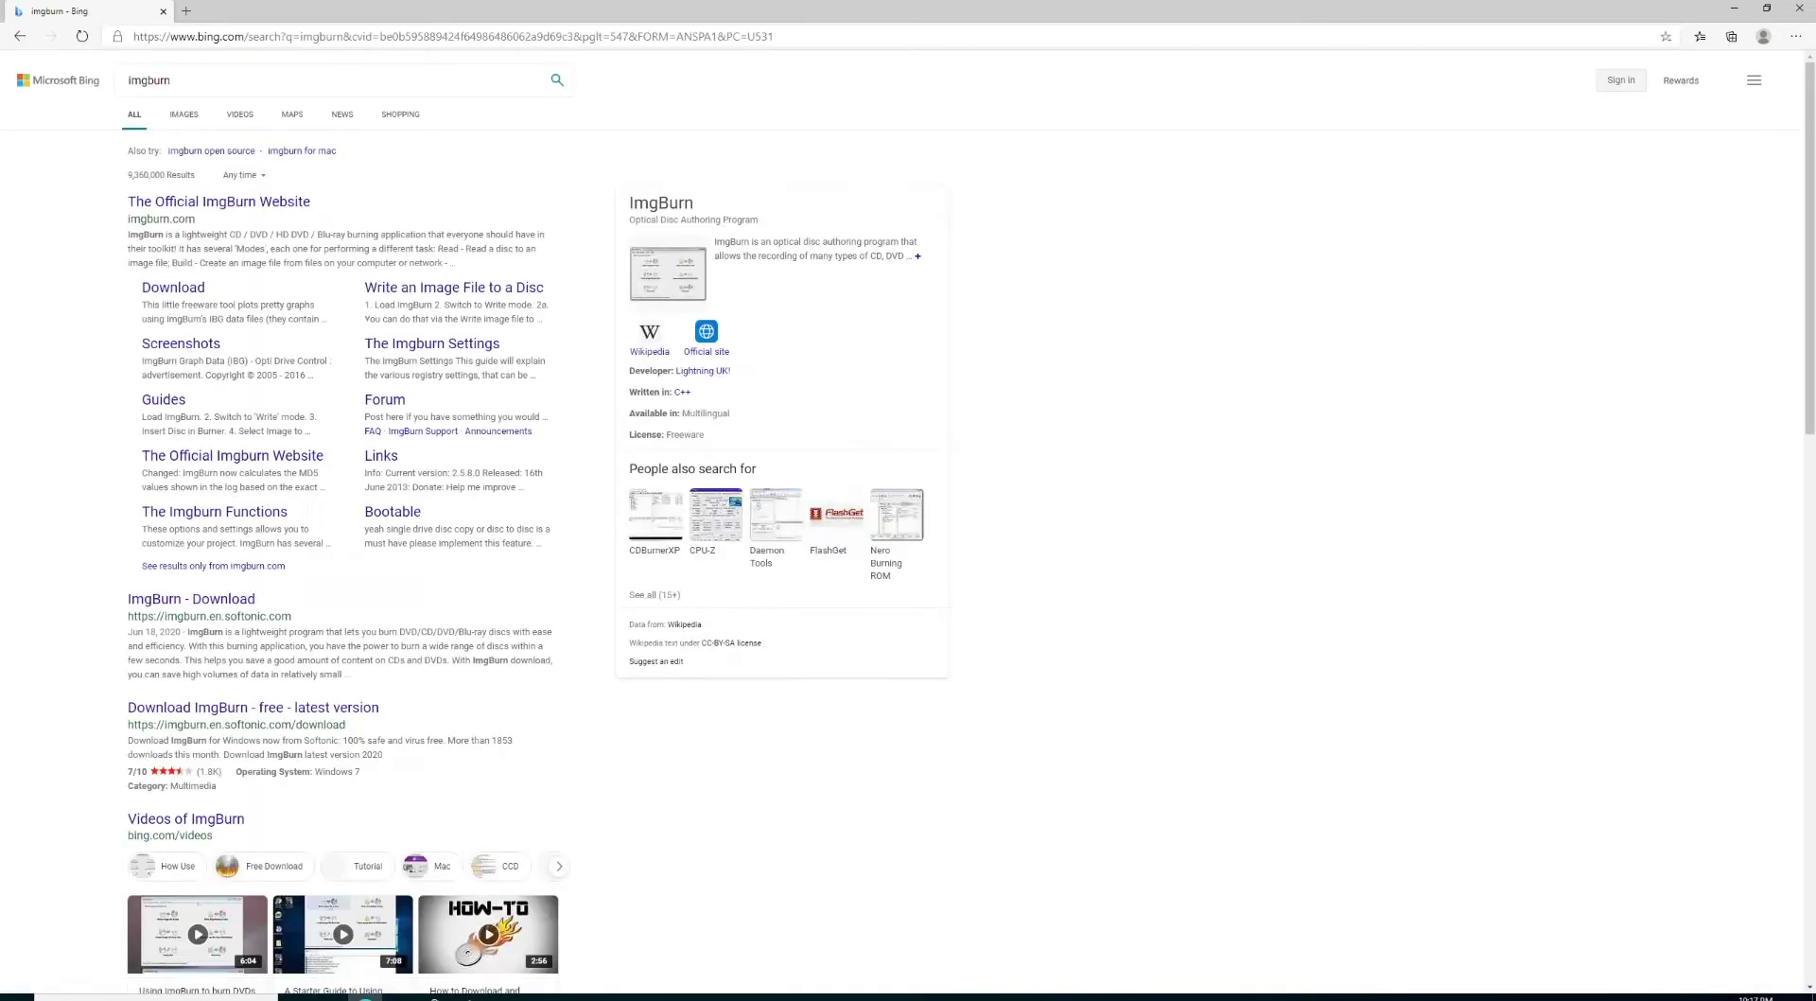
Download the ImgBurn installer from the official ImgBurn website using Mirror 7, provided by ImgBurn
click(238, 210)
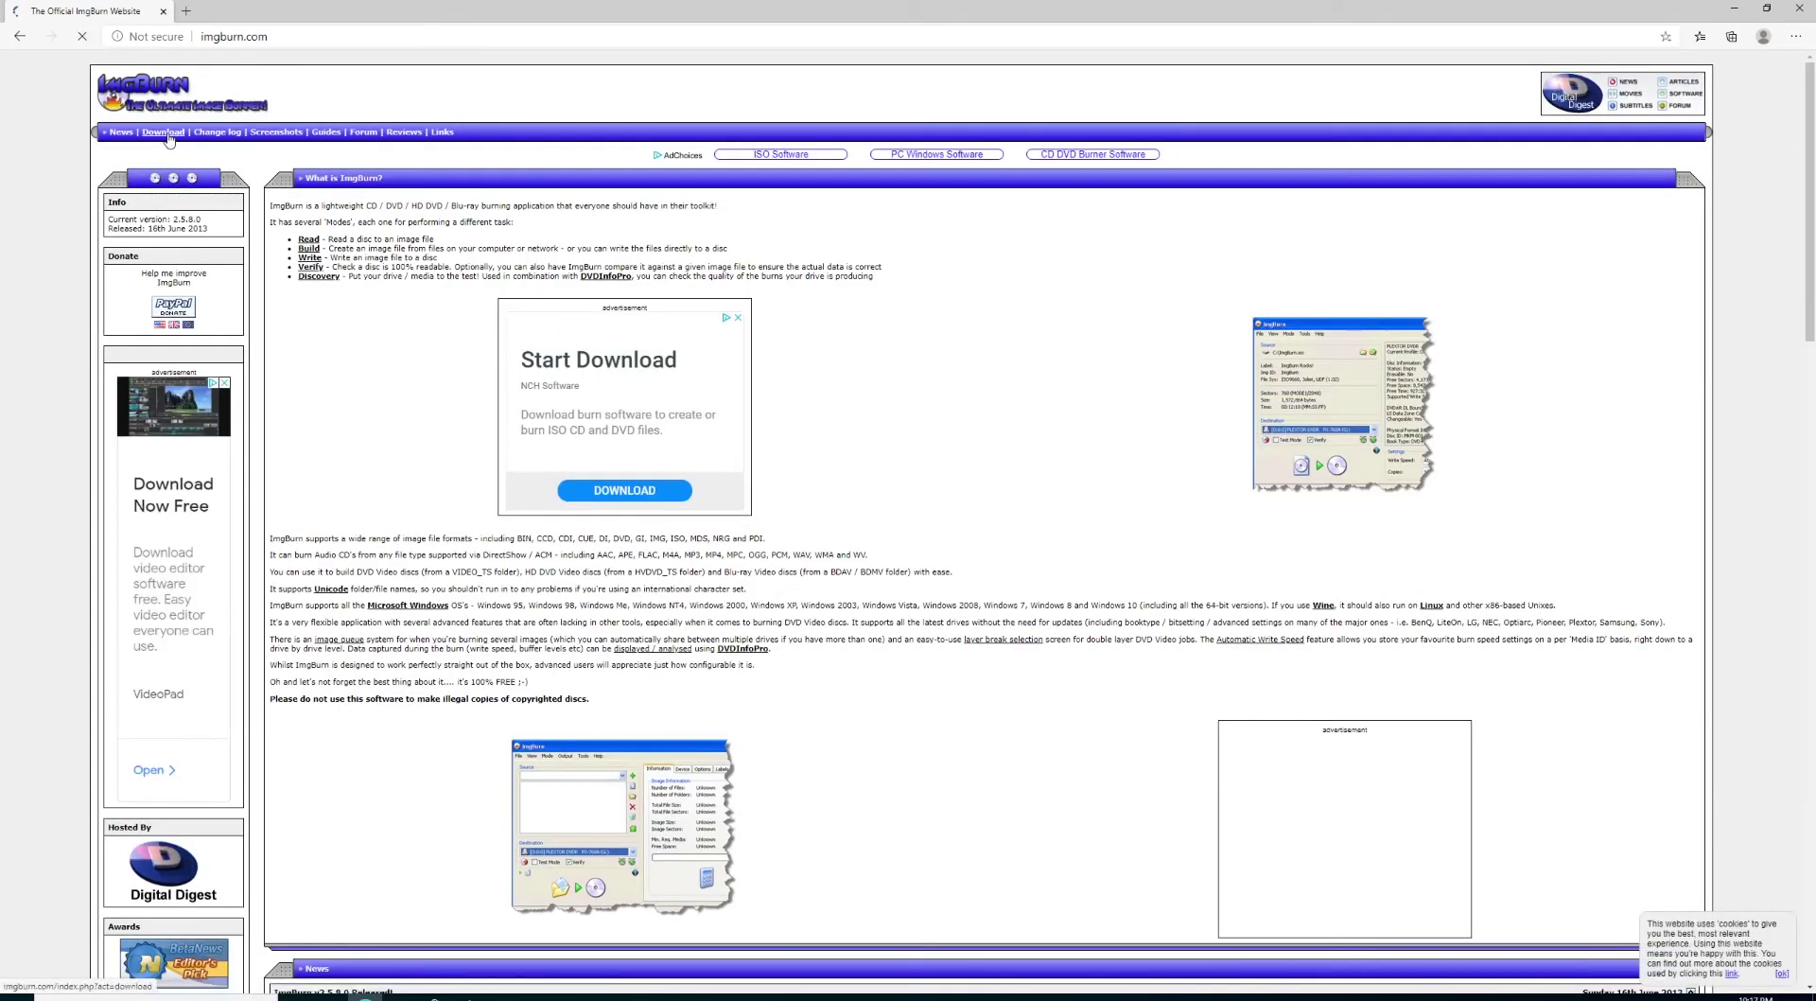
click(163, 133)
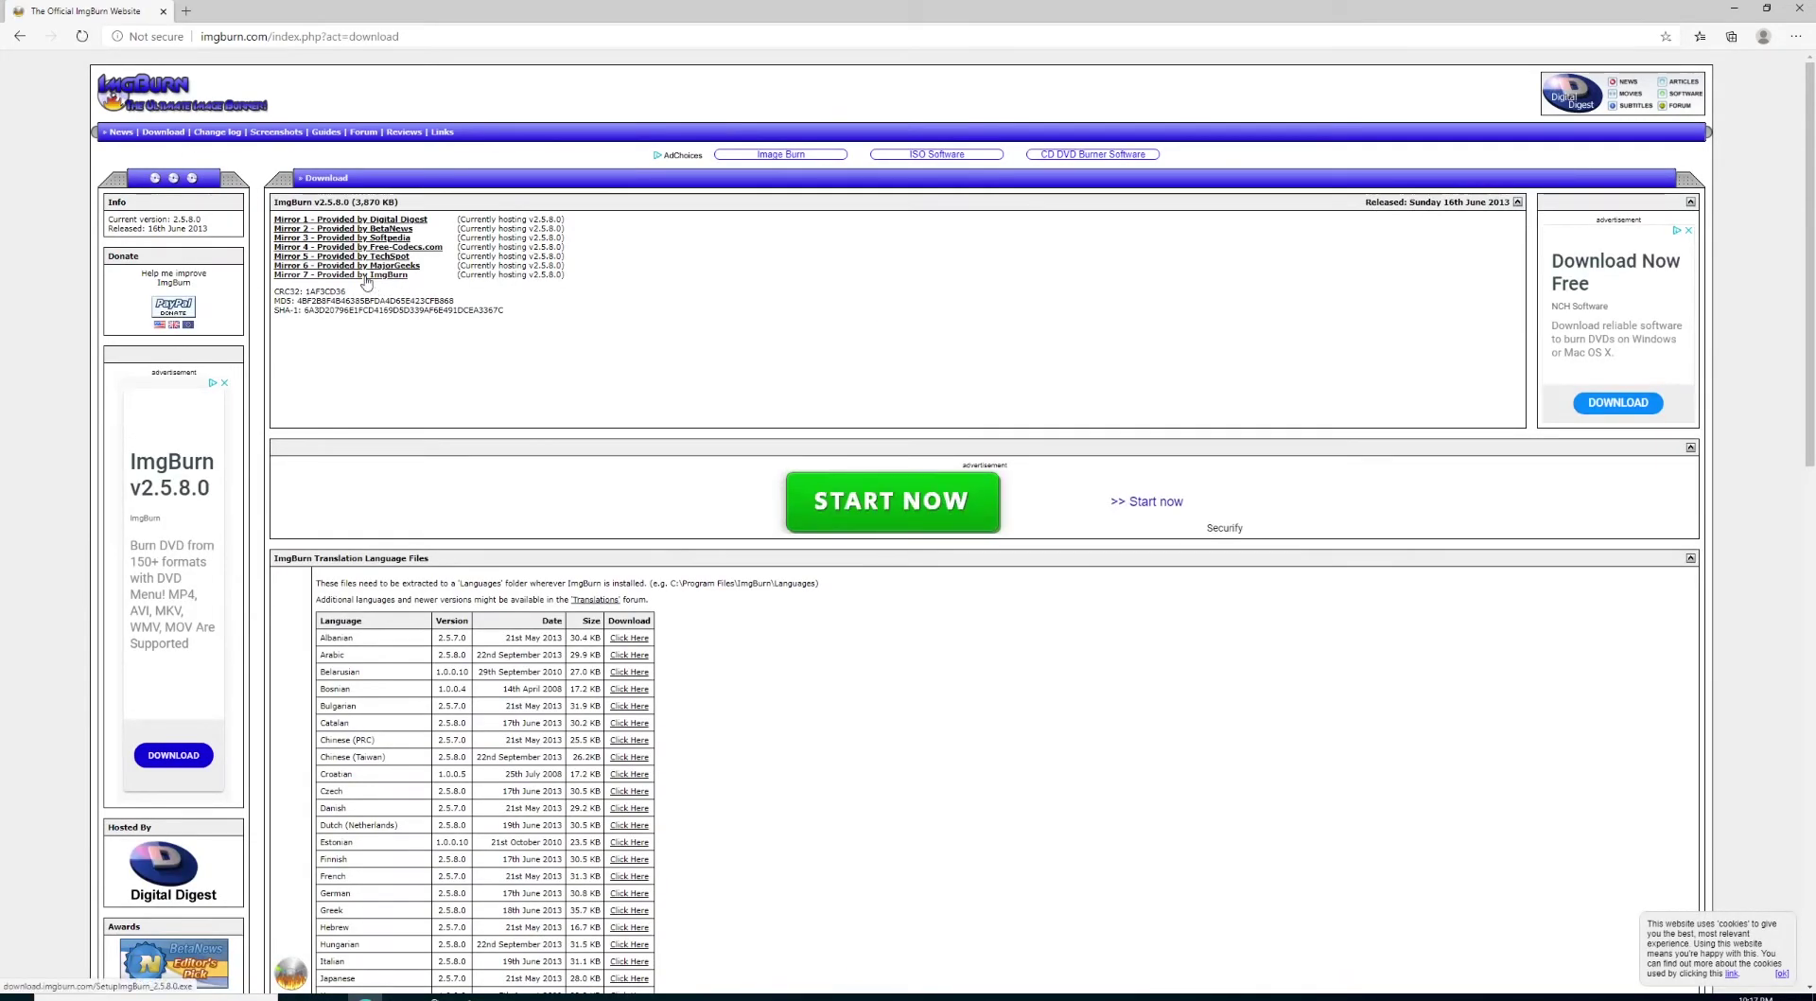
click(367, 276)
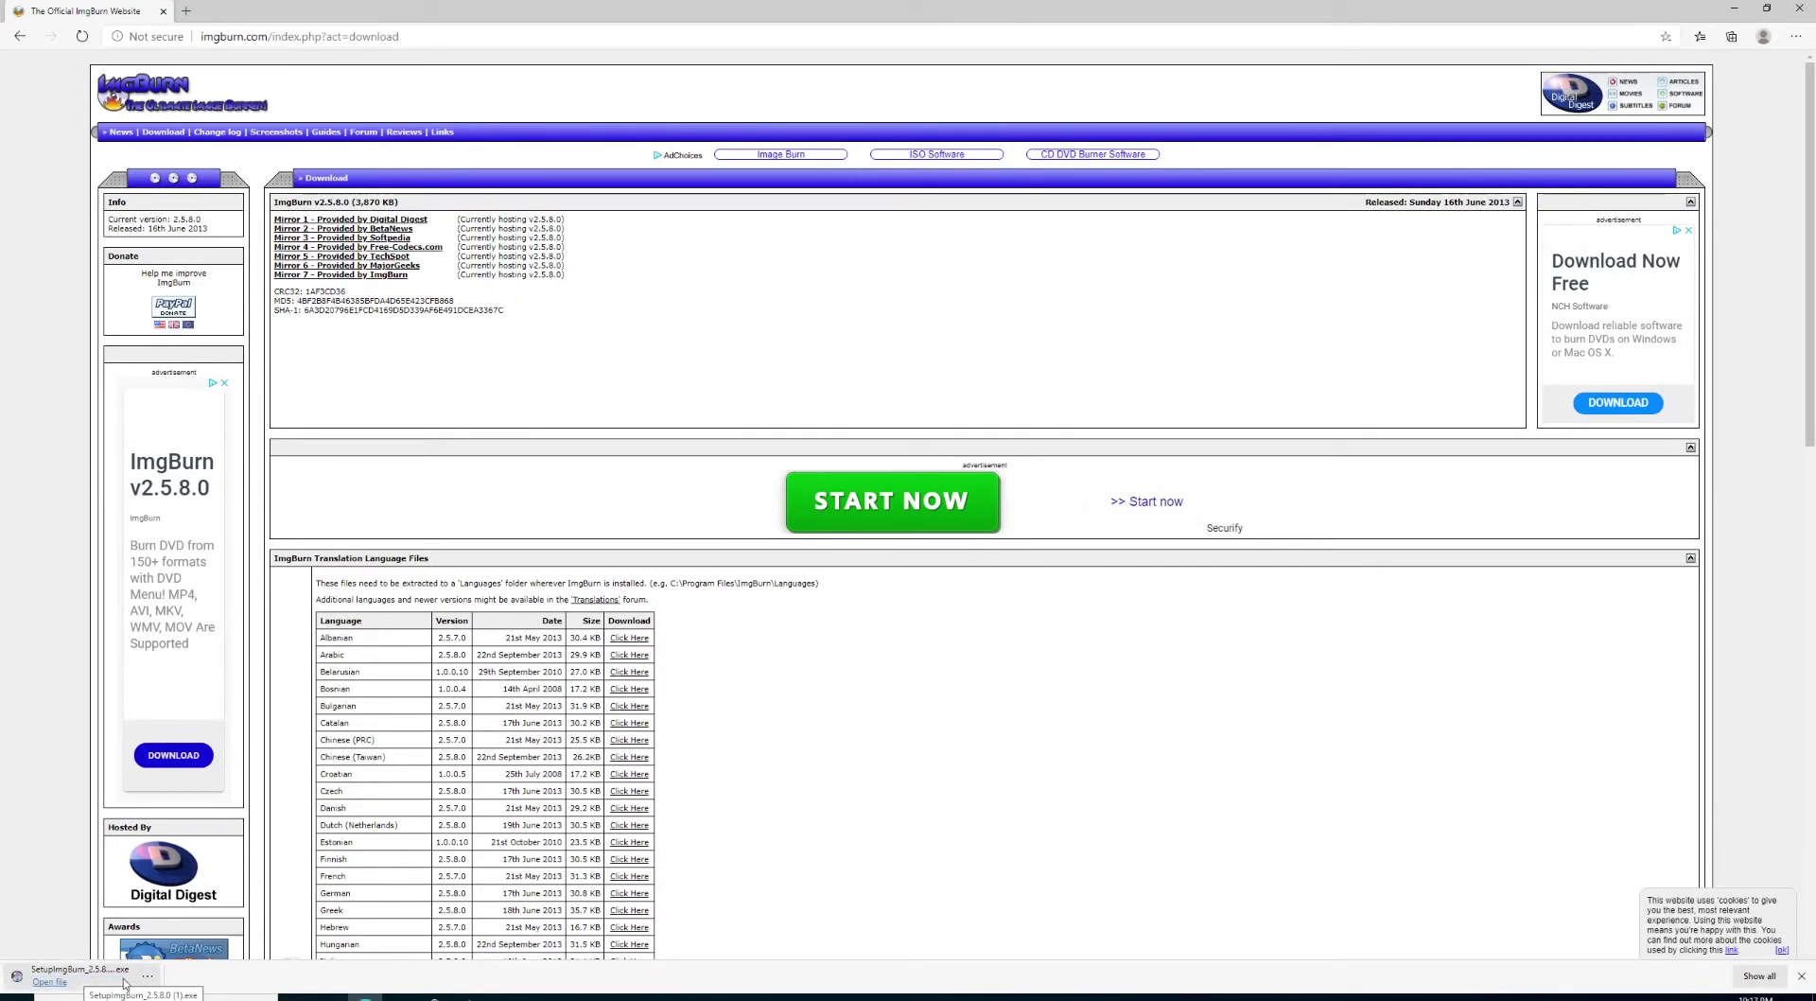
Run the downloaded ImgBurn setup file, allow it to make changes to the device, and accept the license agreement
click(113, 981)
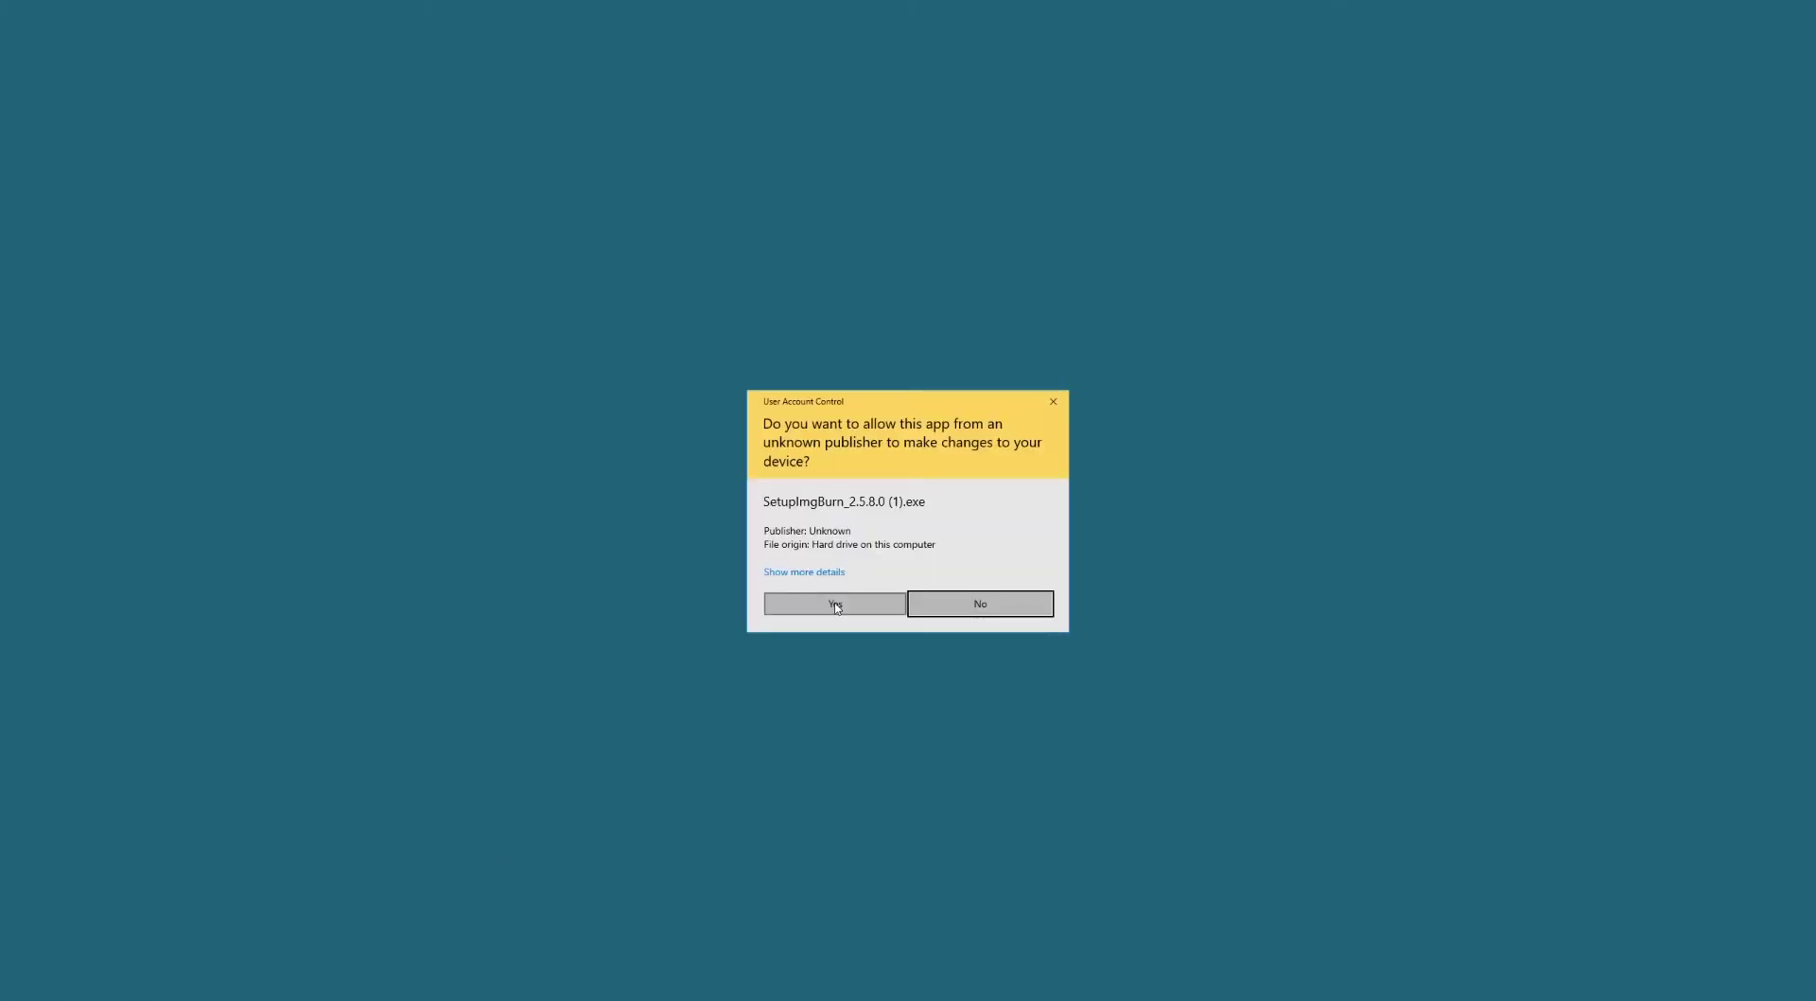
click(836, 606)
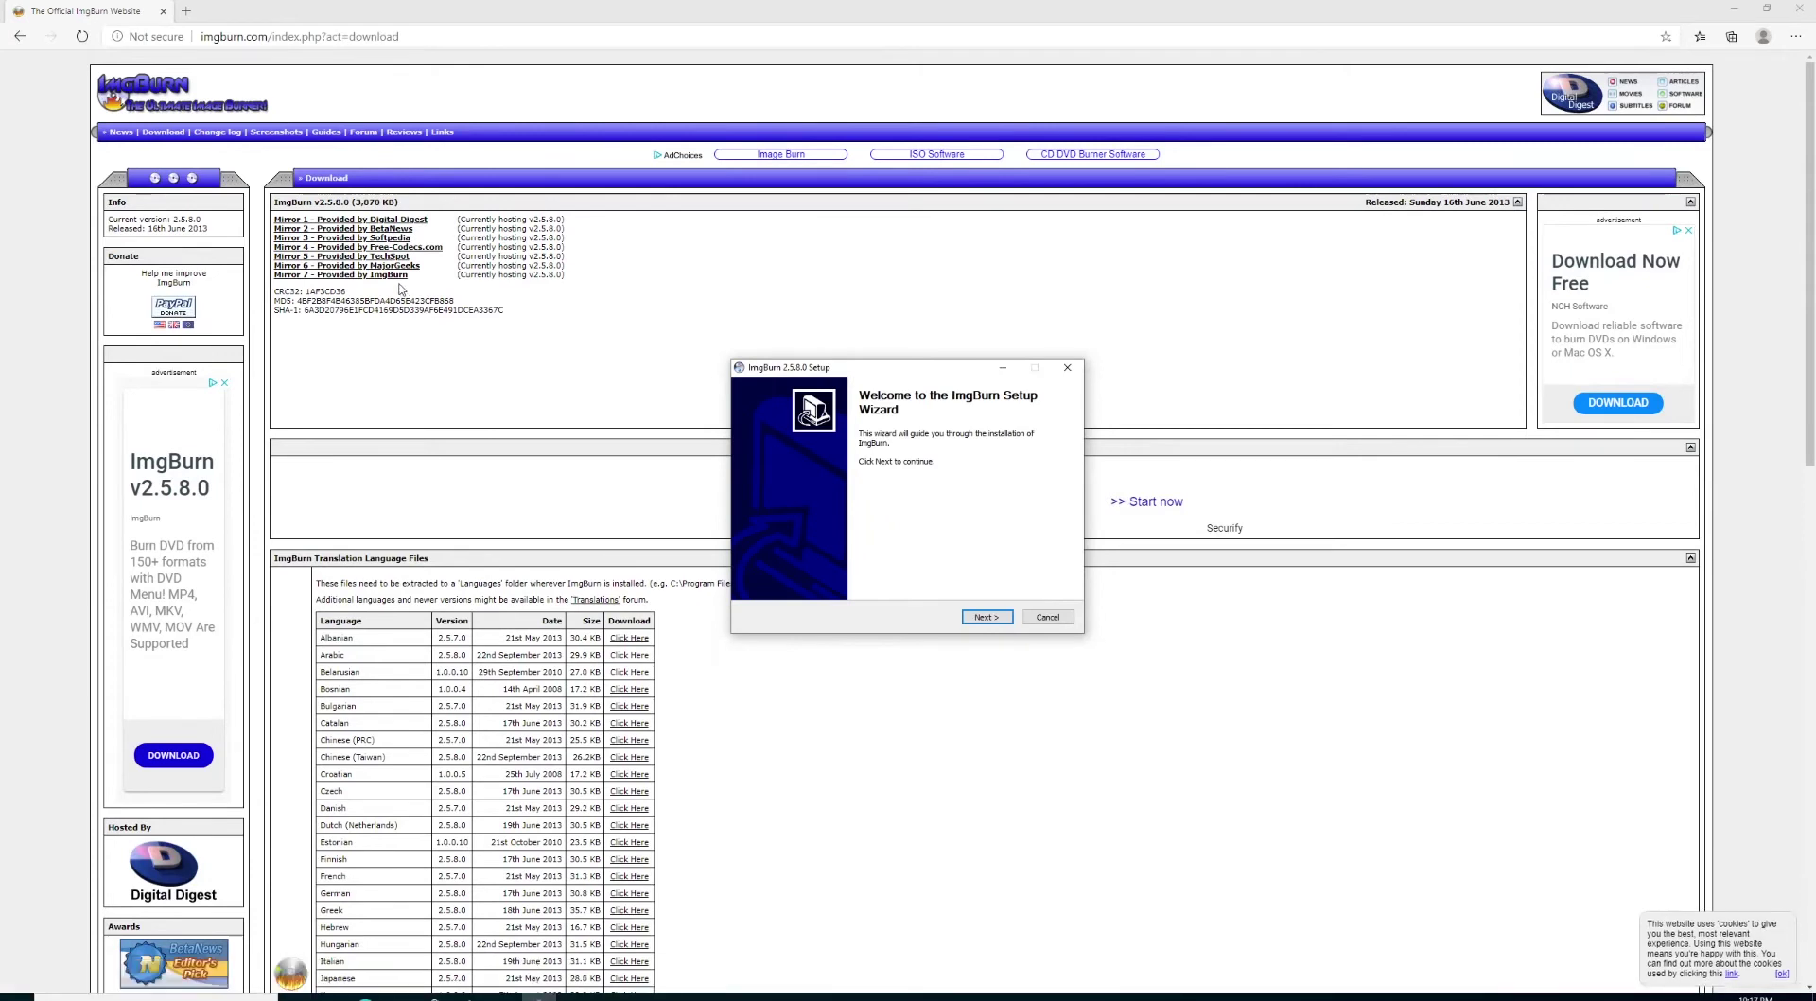
click(985, 617)
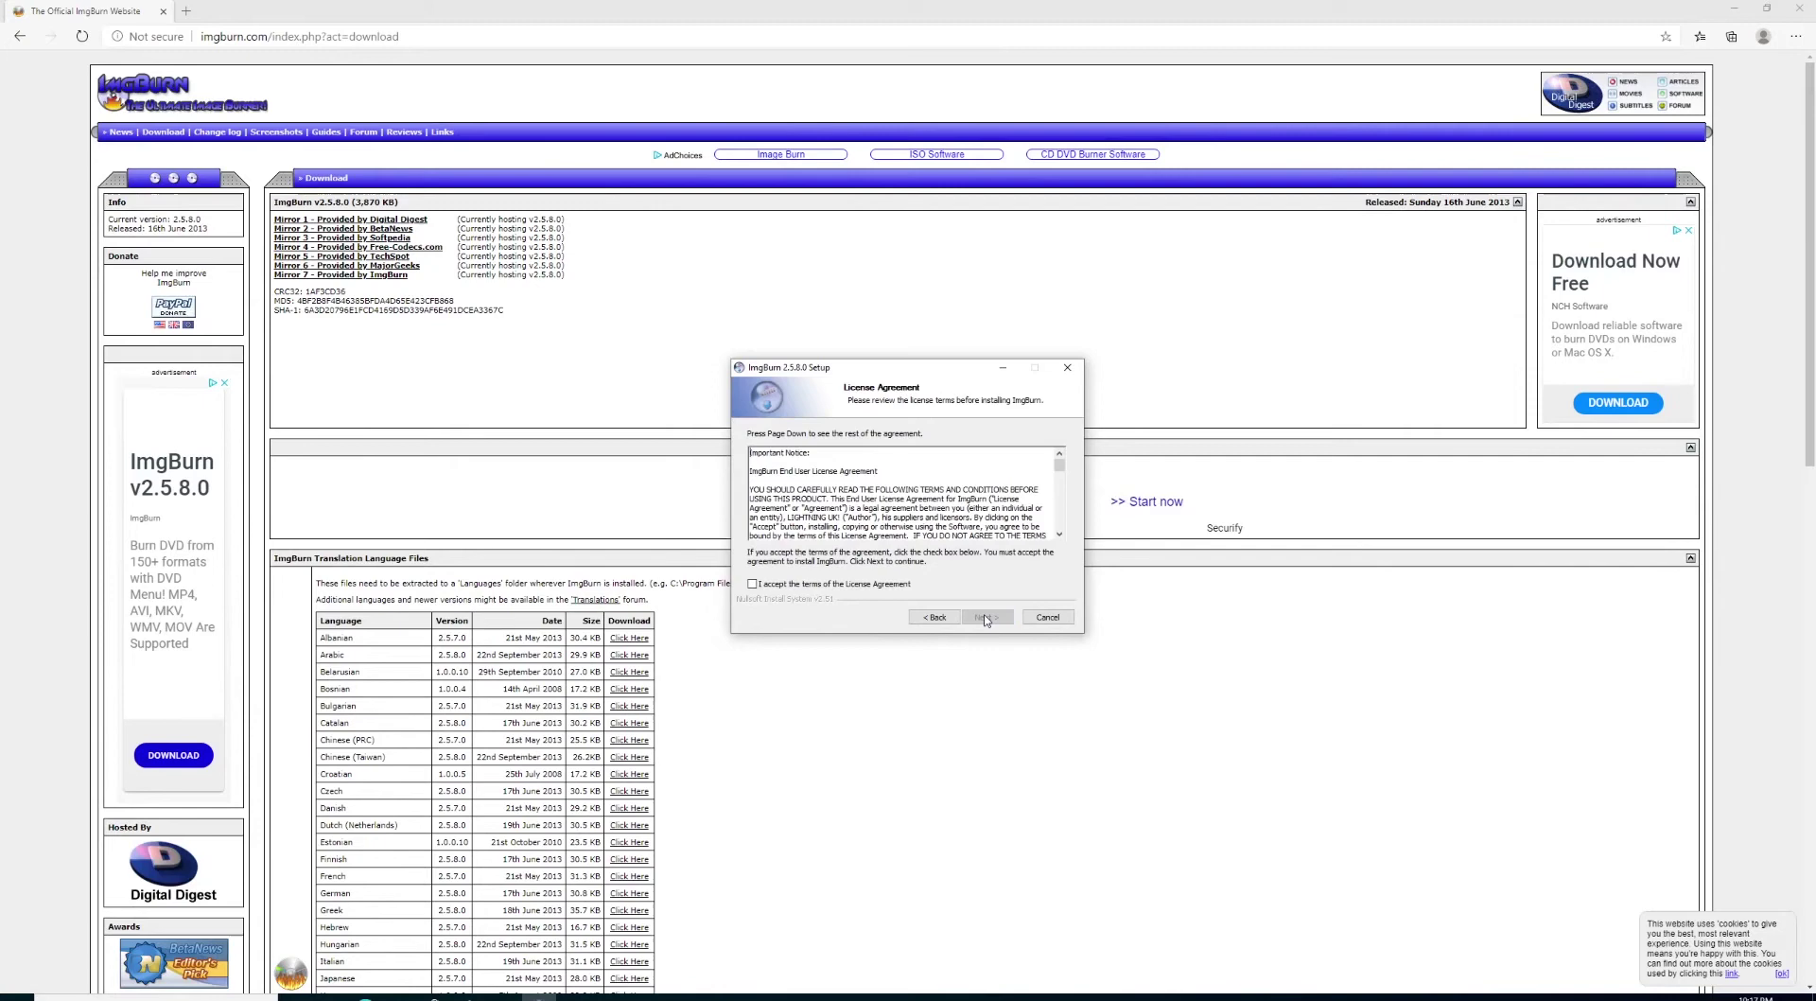
click(861, 584)
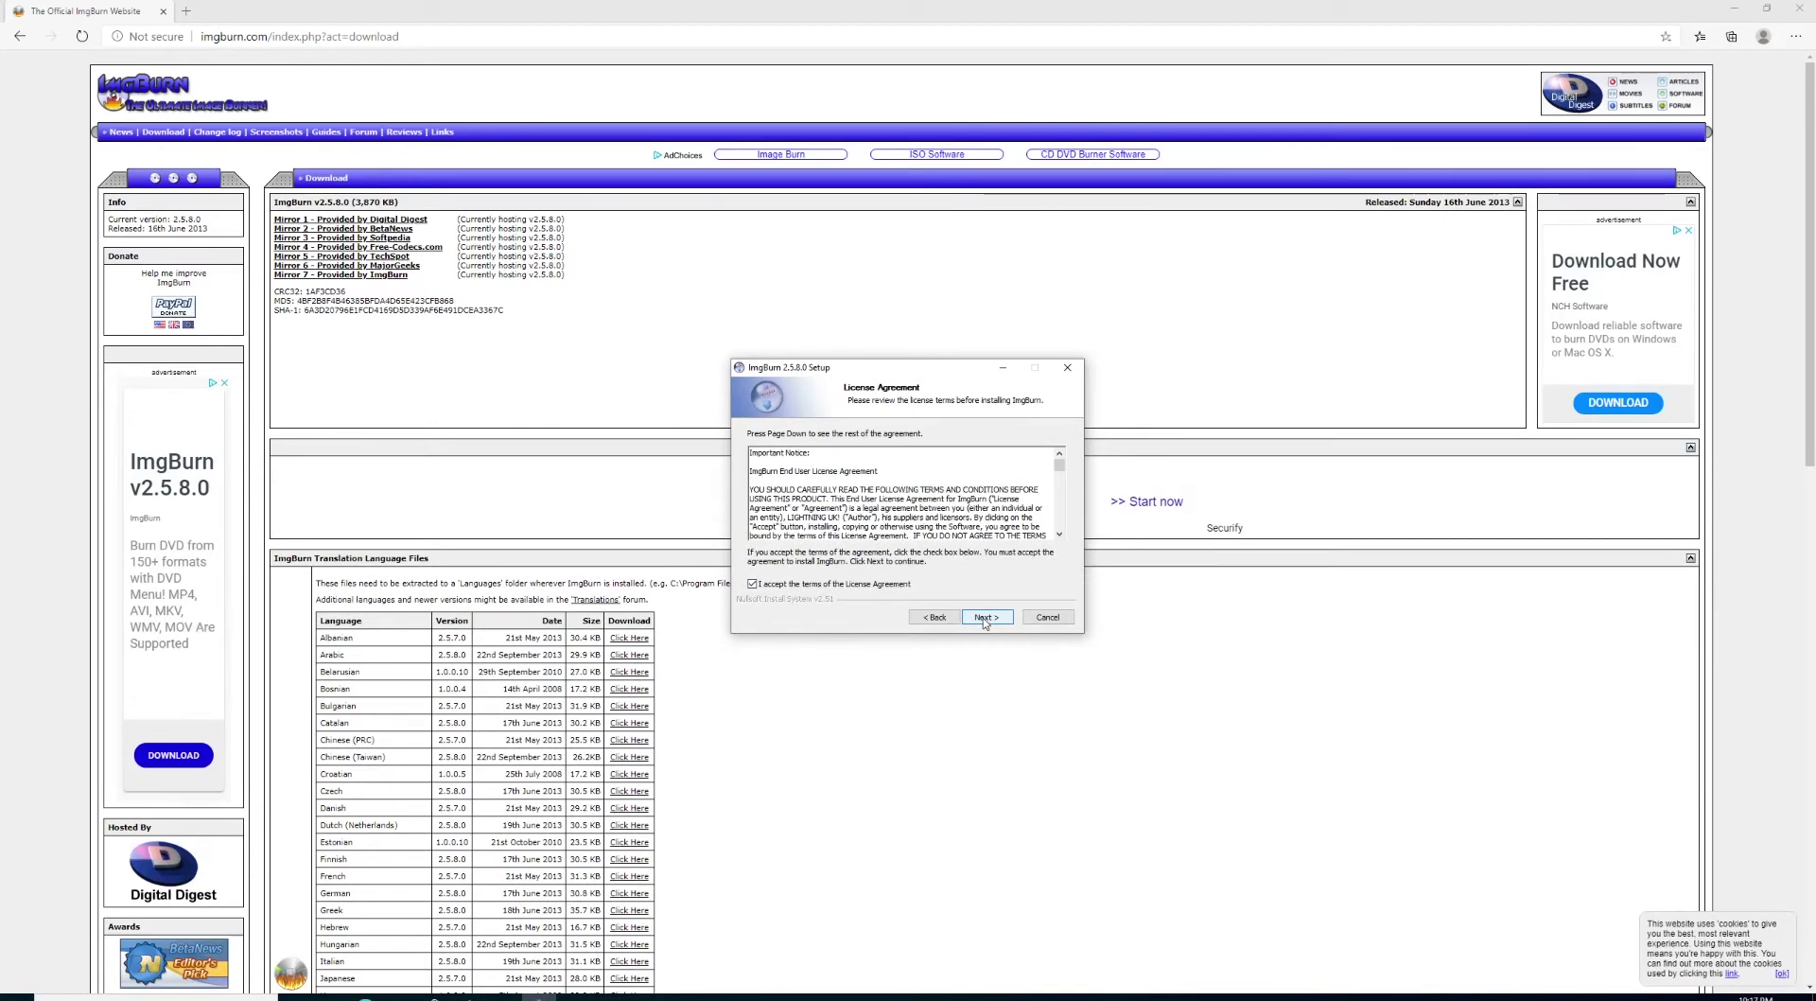
click(985, 619)
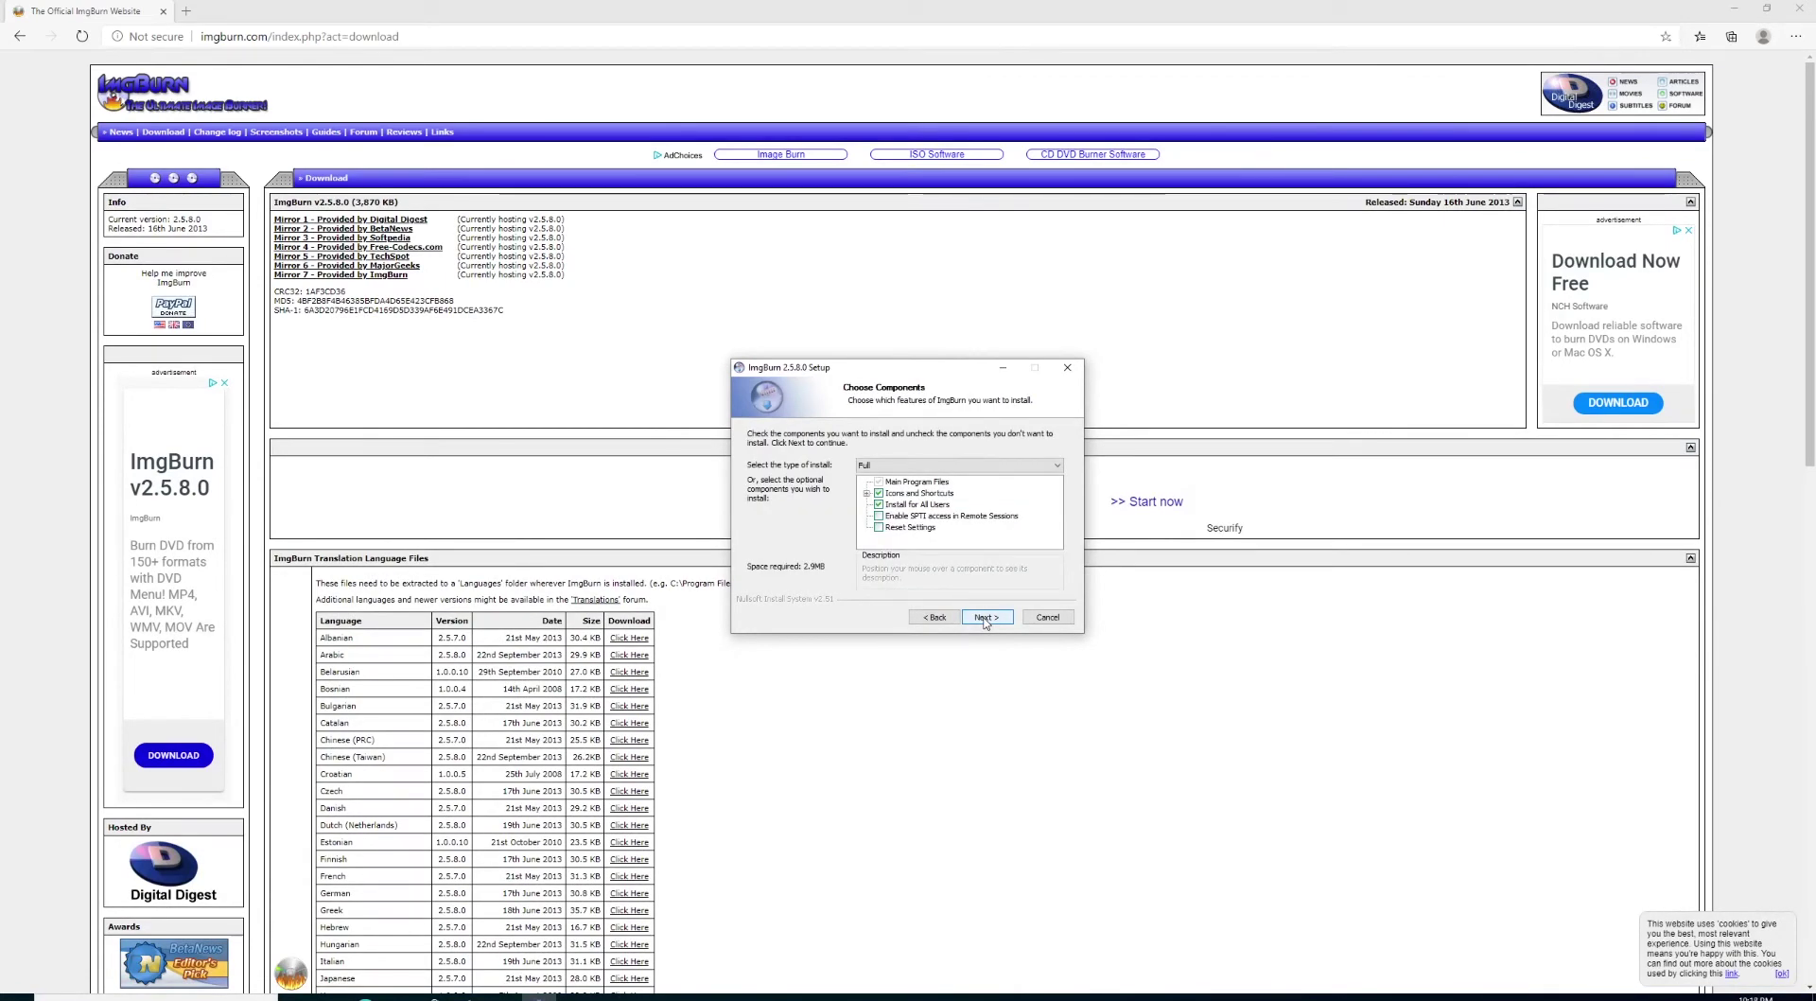
Install ImgBurn with the Full component set in the default Program Files (x86) folder and finish the setup wizard
click(987, 620)
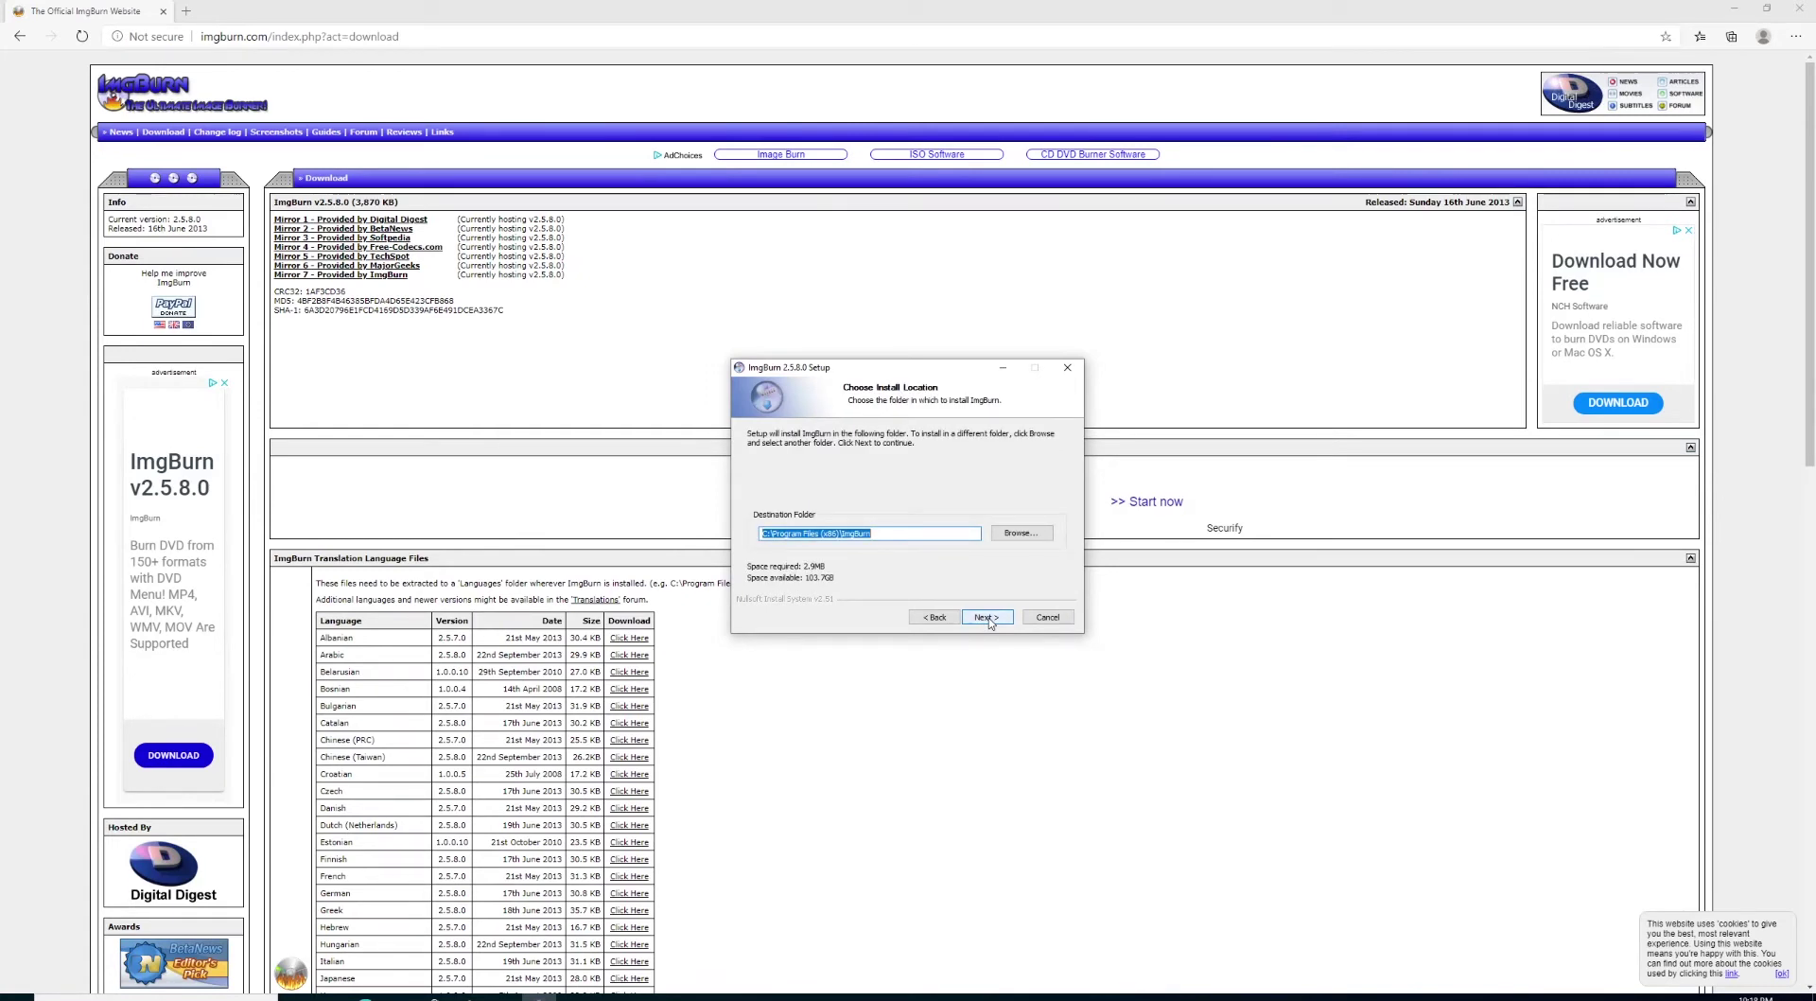
click(987, 617)
click(988, 619)
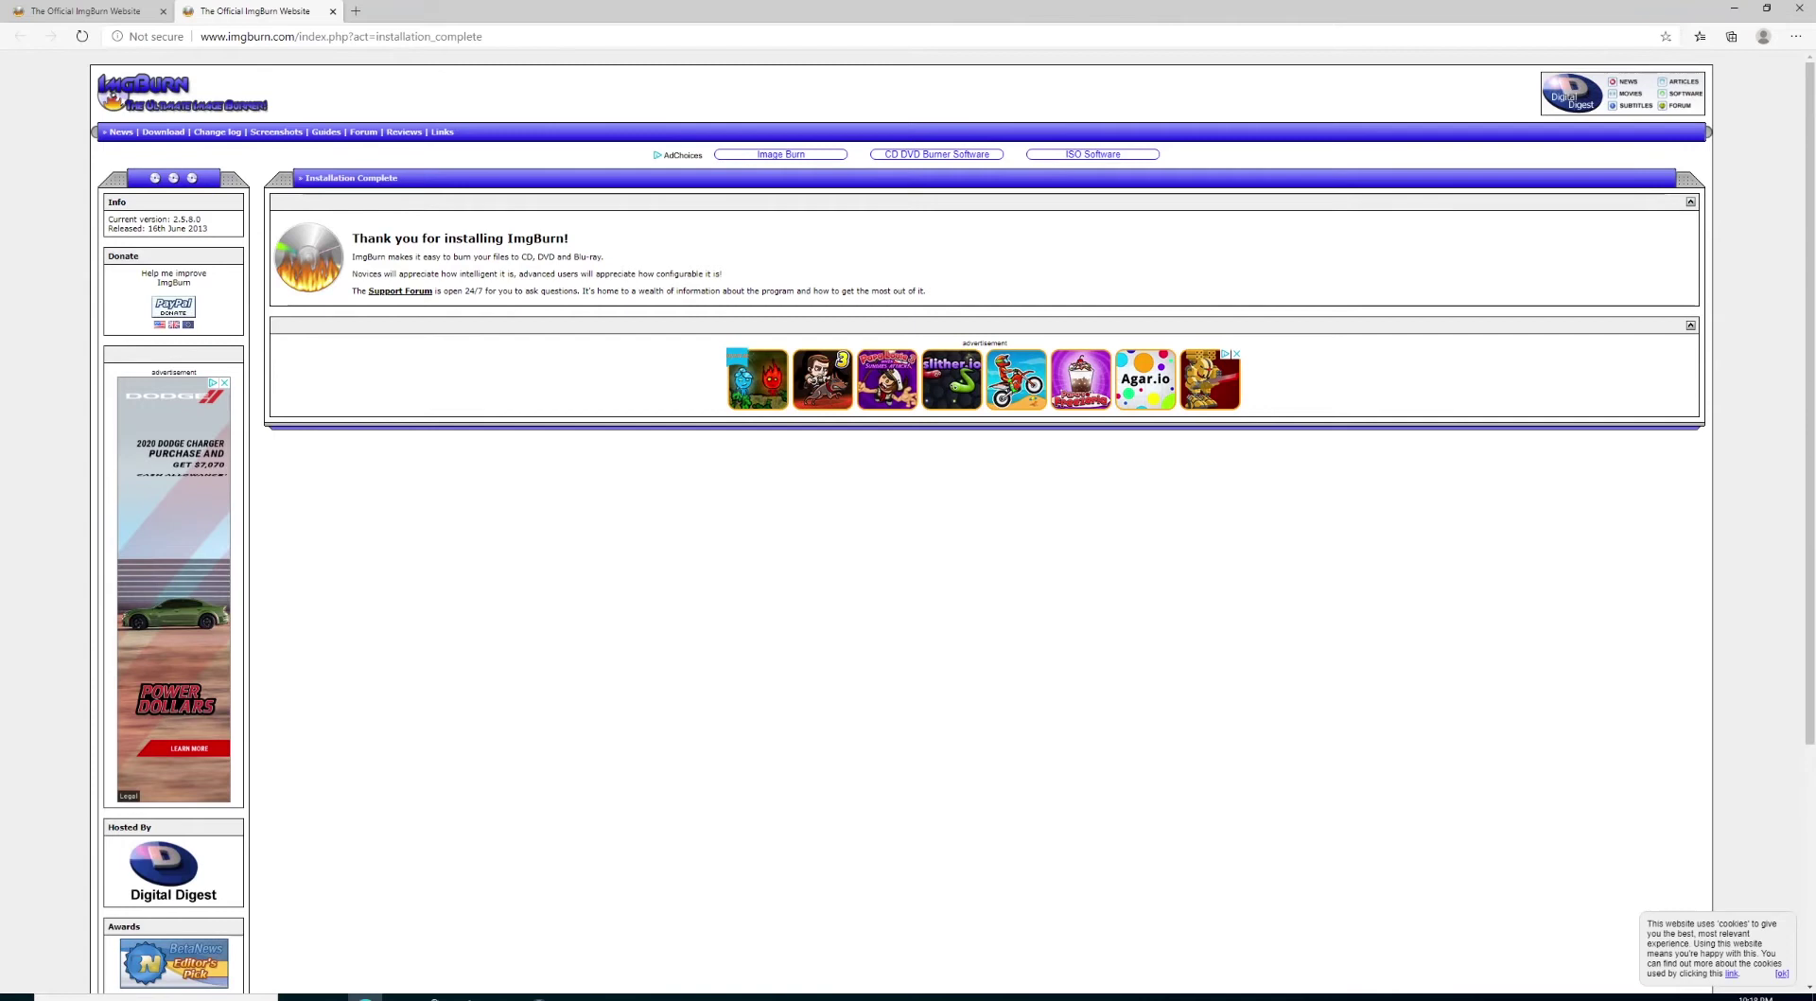
mouse_move(539, 995)
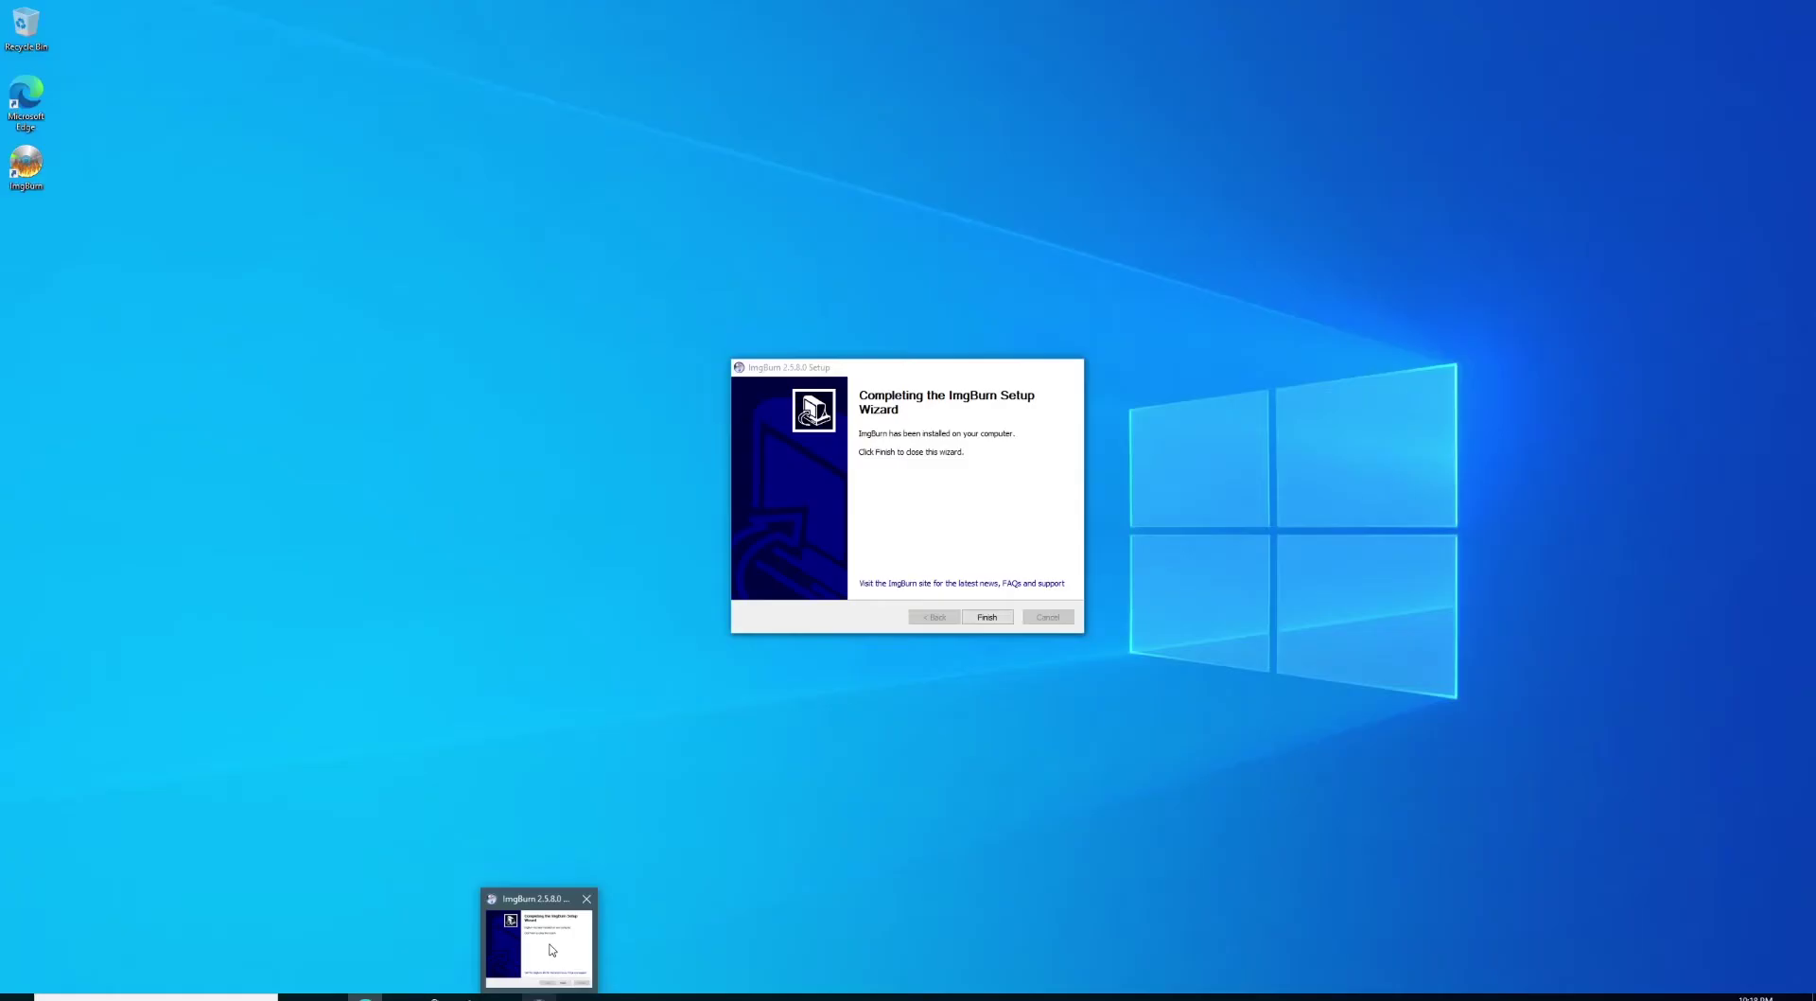
click(553, 946)
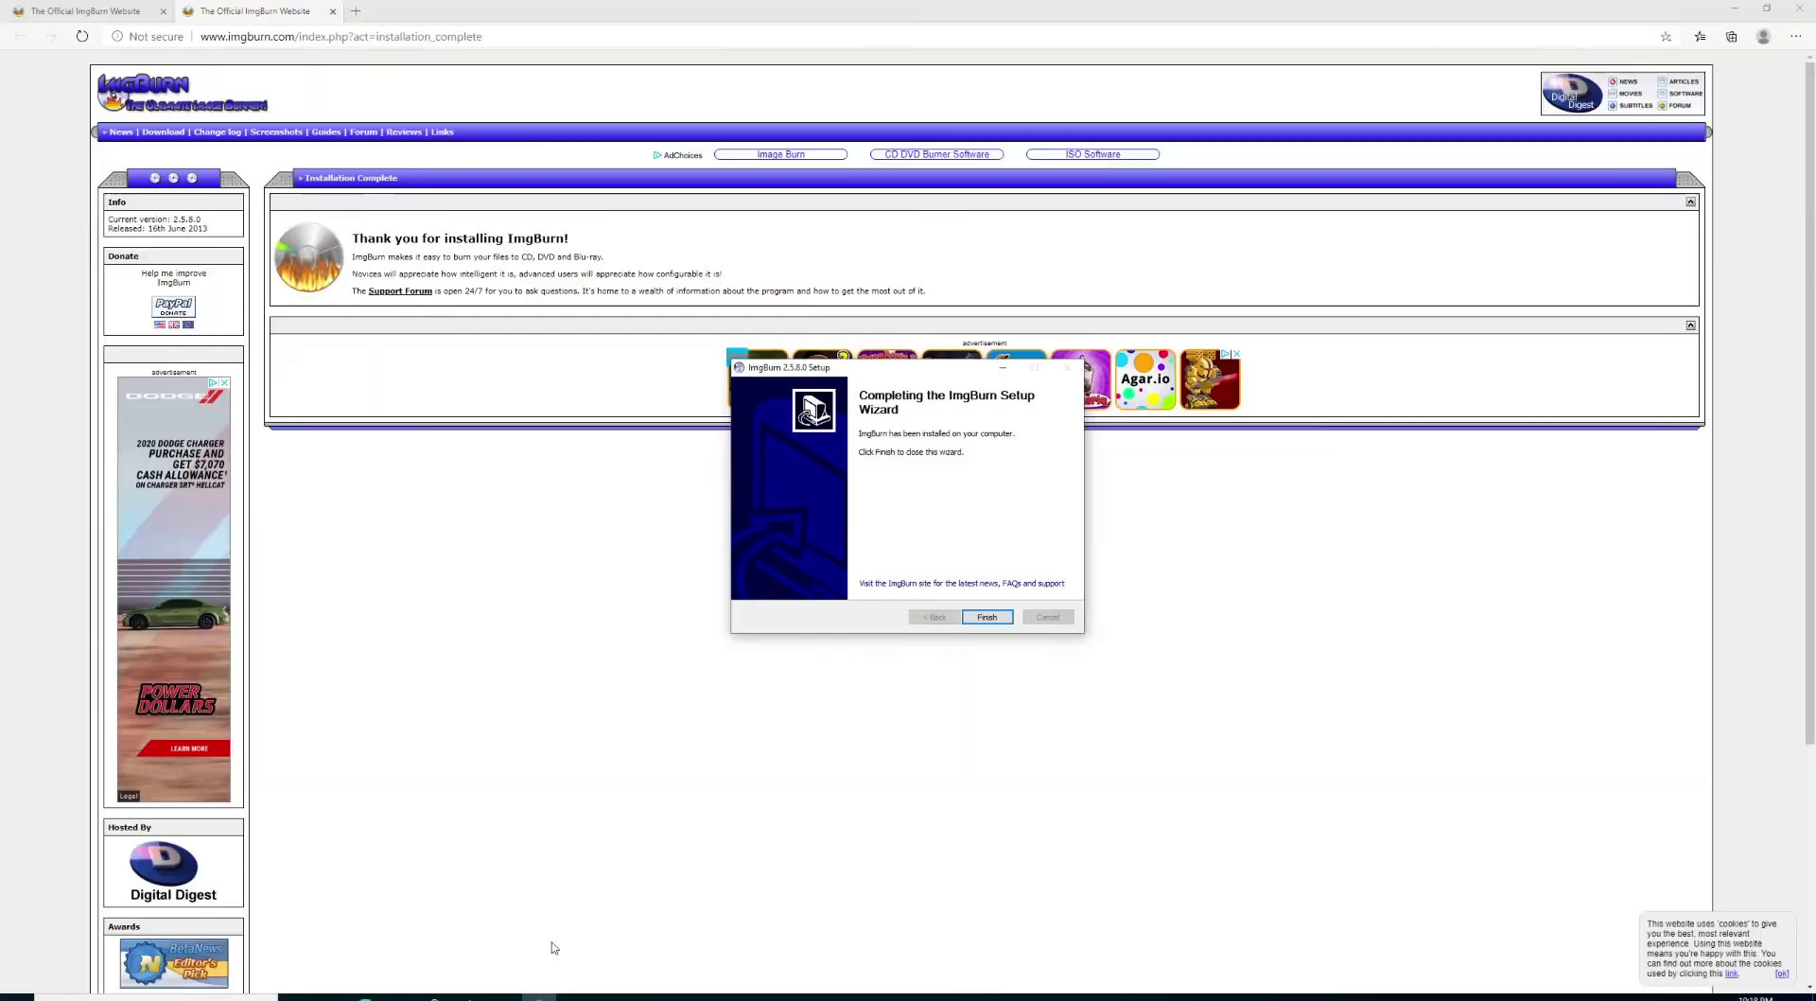
click(981, 623)
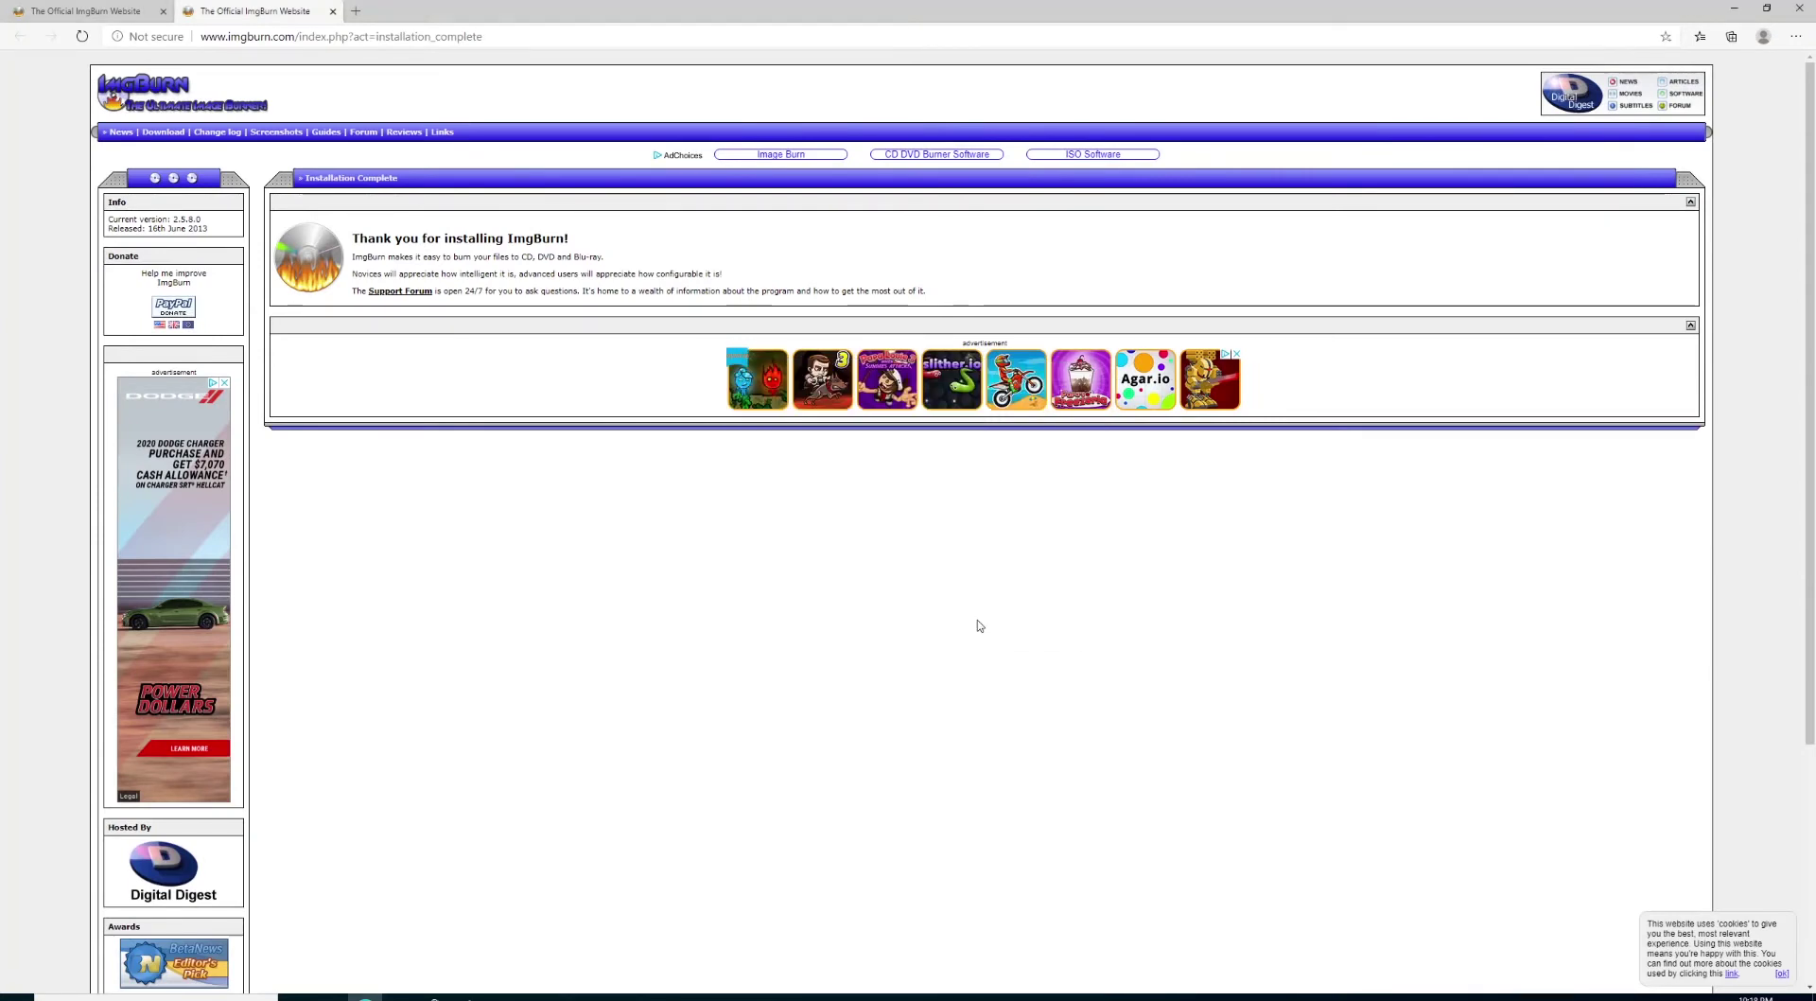
Close both ImgBurn website tabs to return to the desktop
click(332, 11)
click(163, 11)
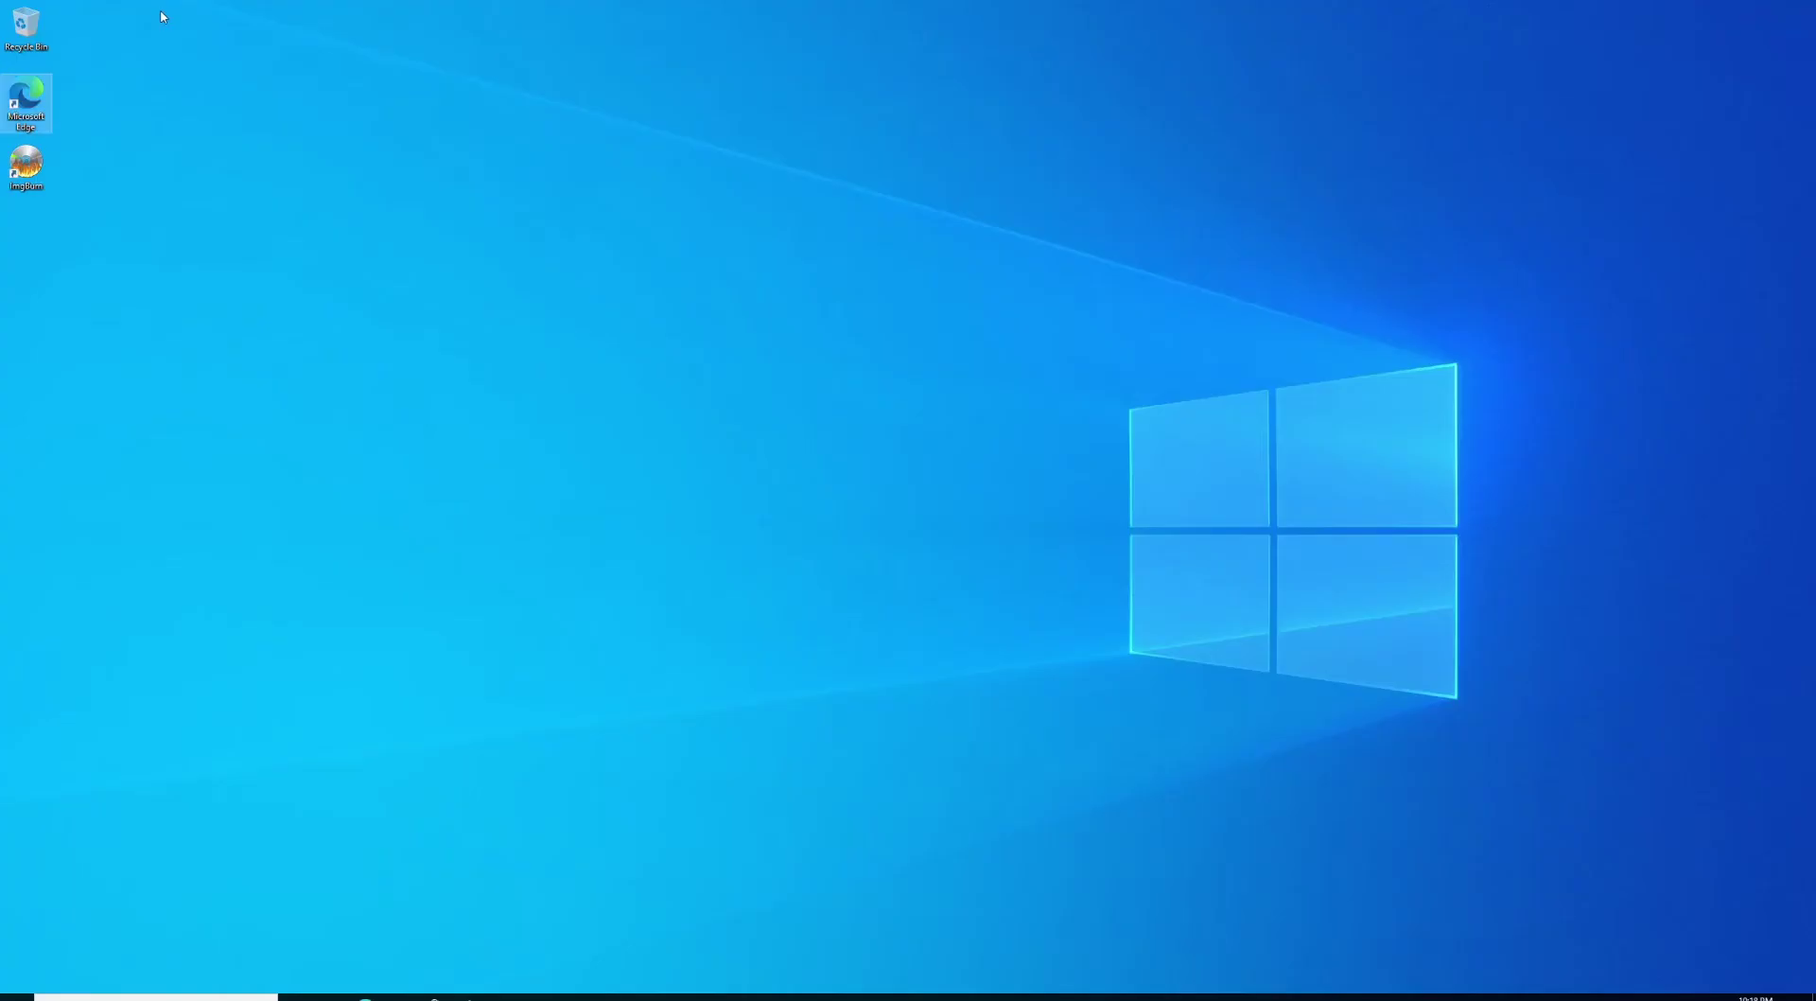
click(558, 379)
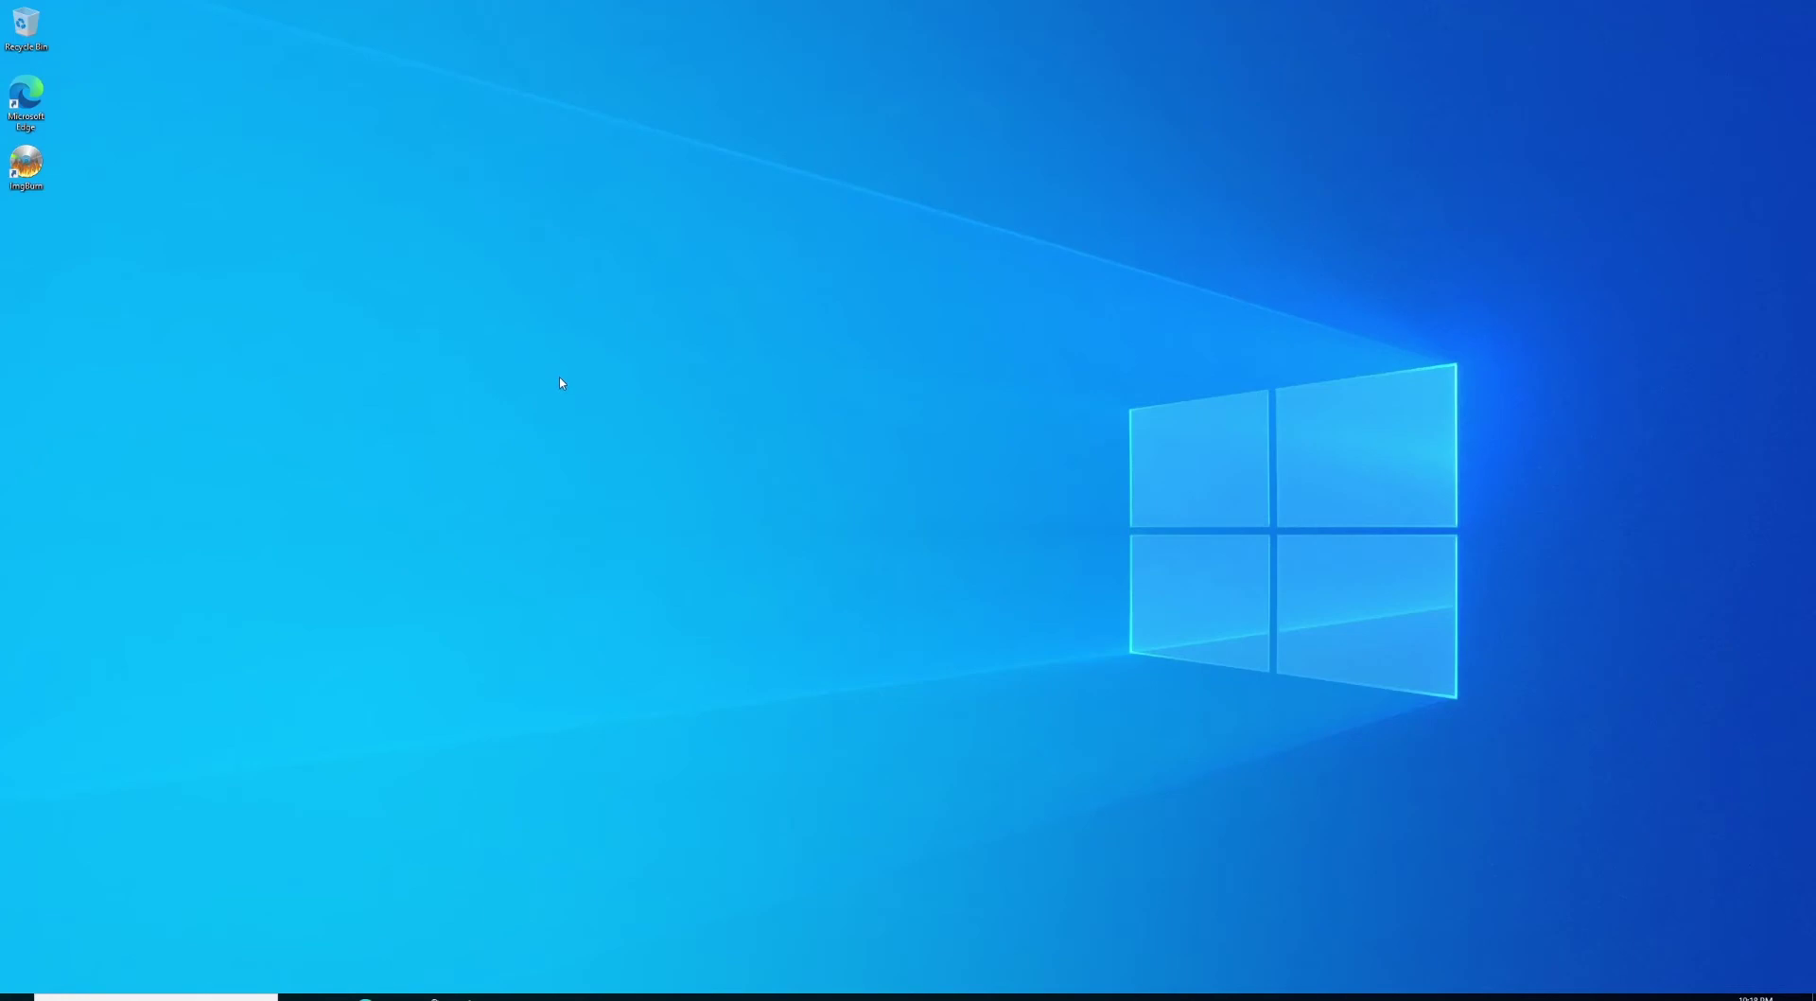
double_click(29, 174)
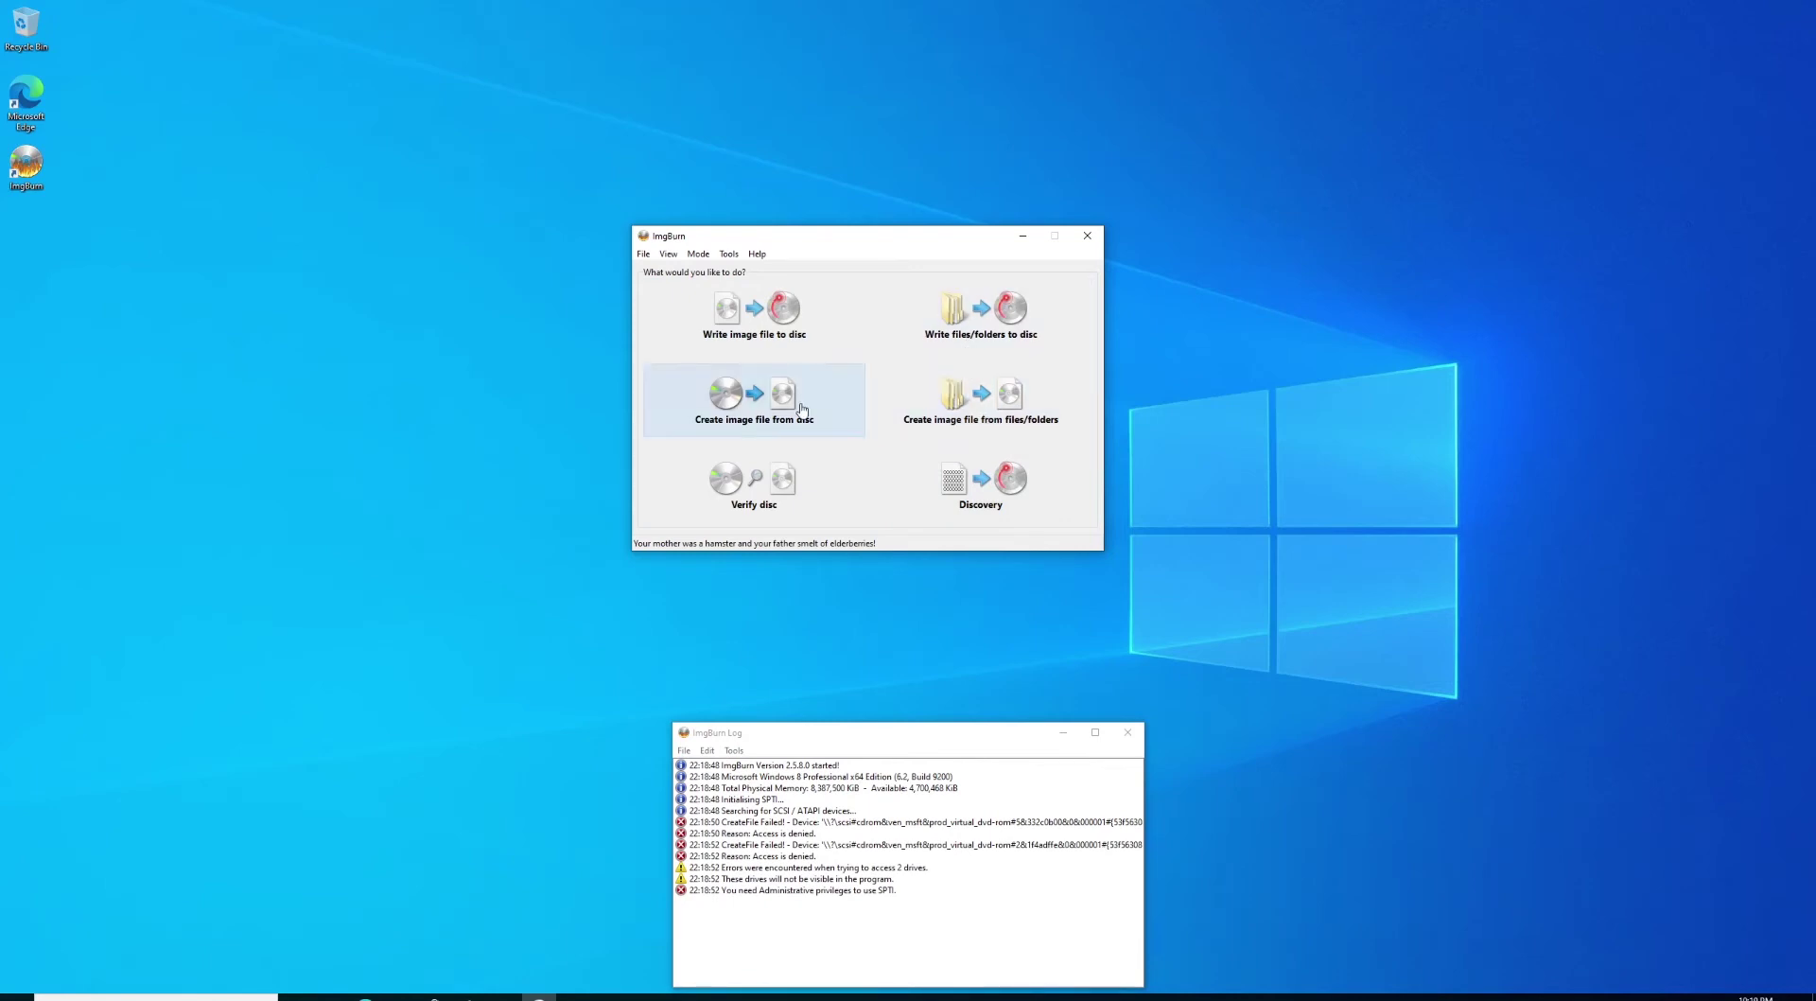
click(735, 397)
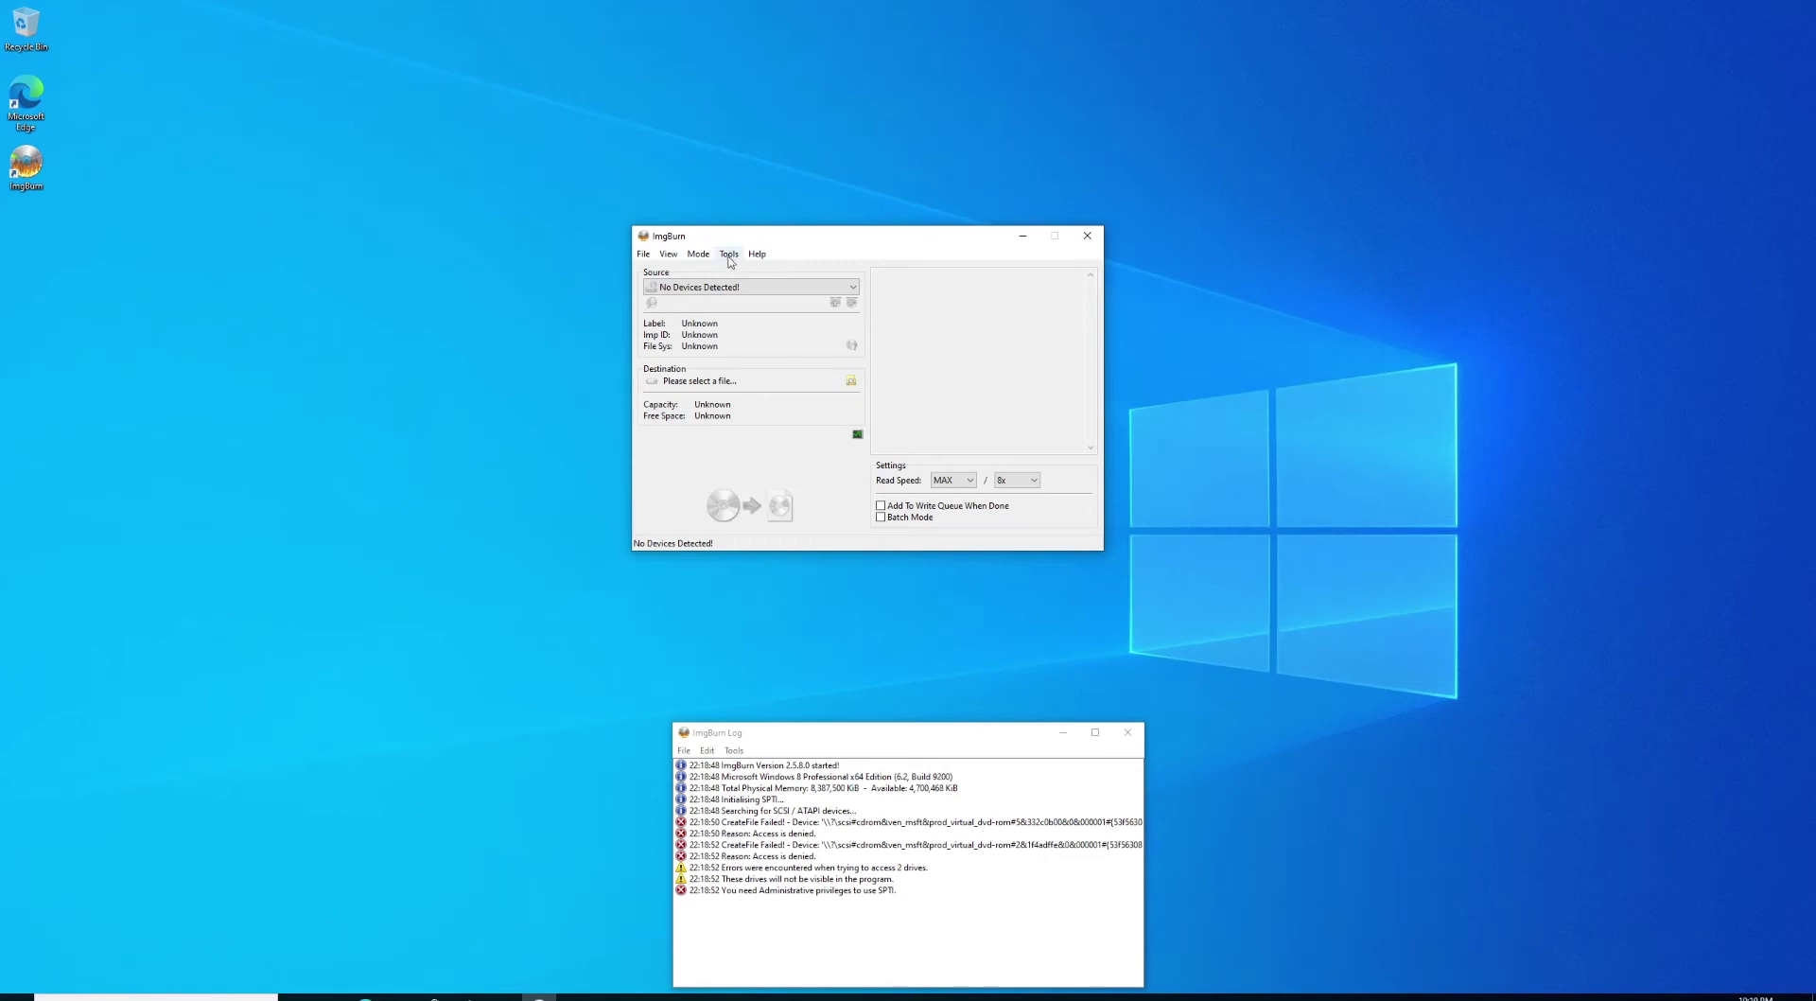
click(1128, 733)
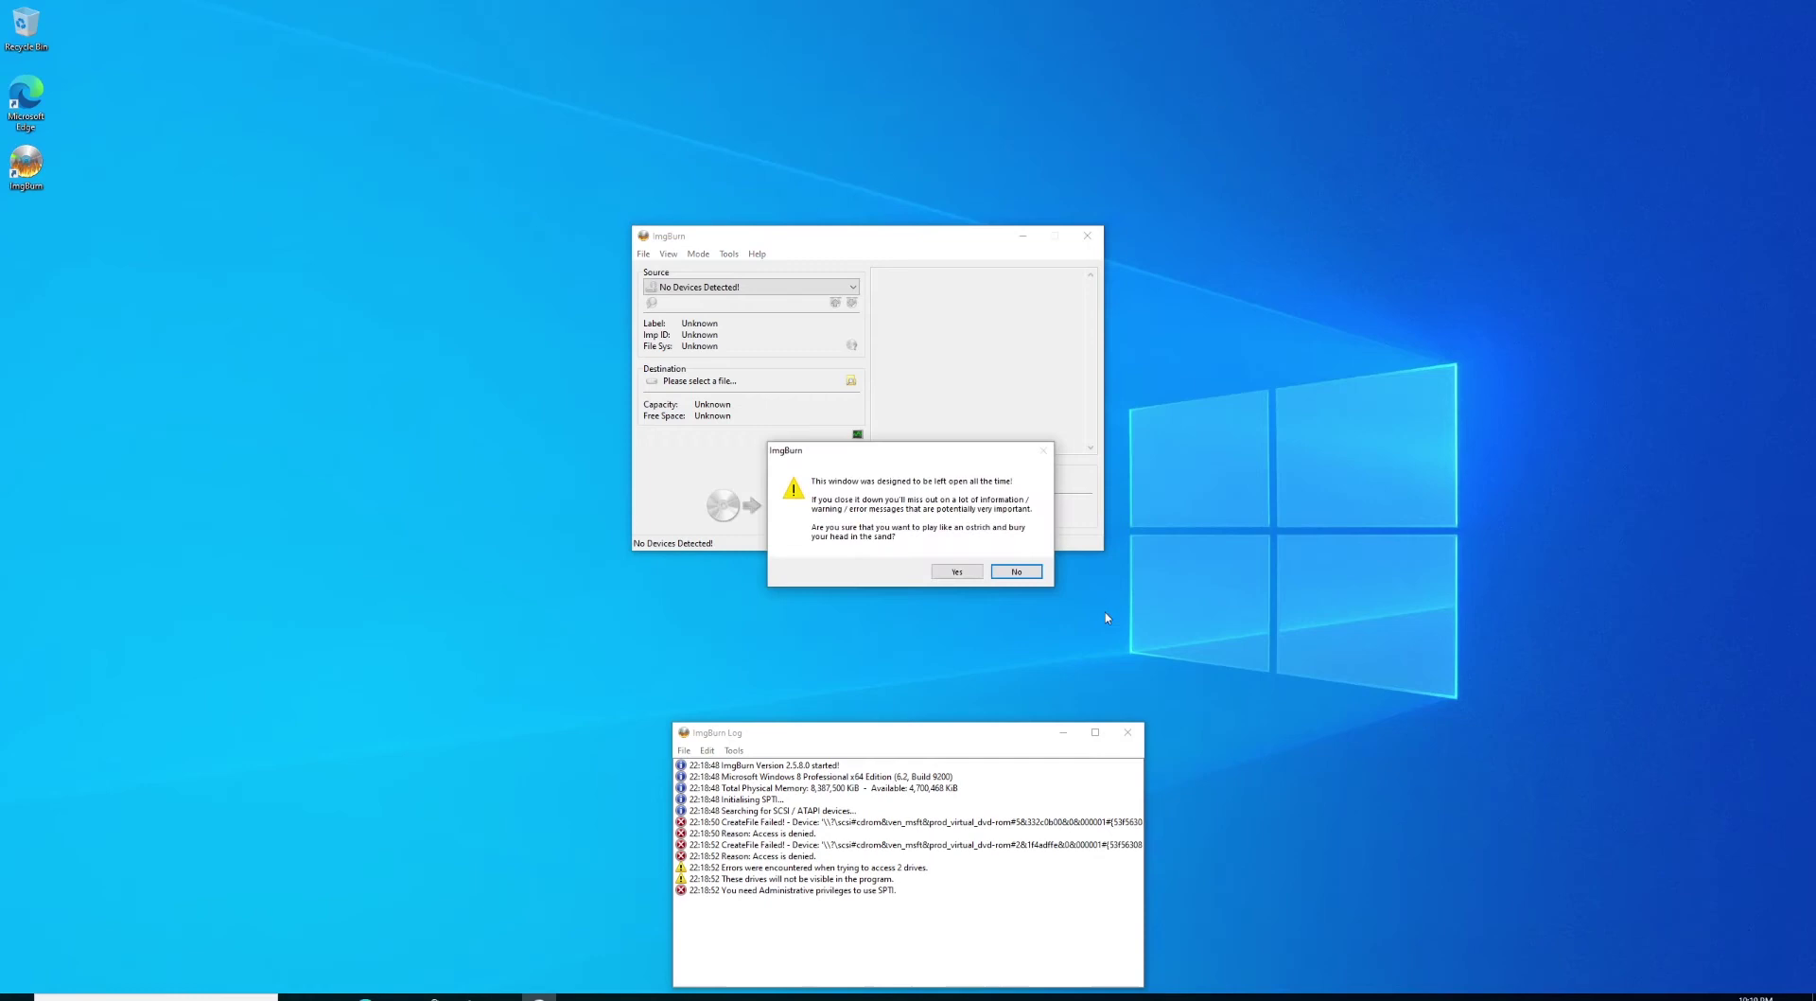
click(957, 571)
click(1087, 236)
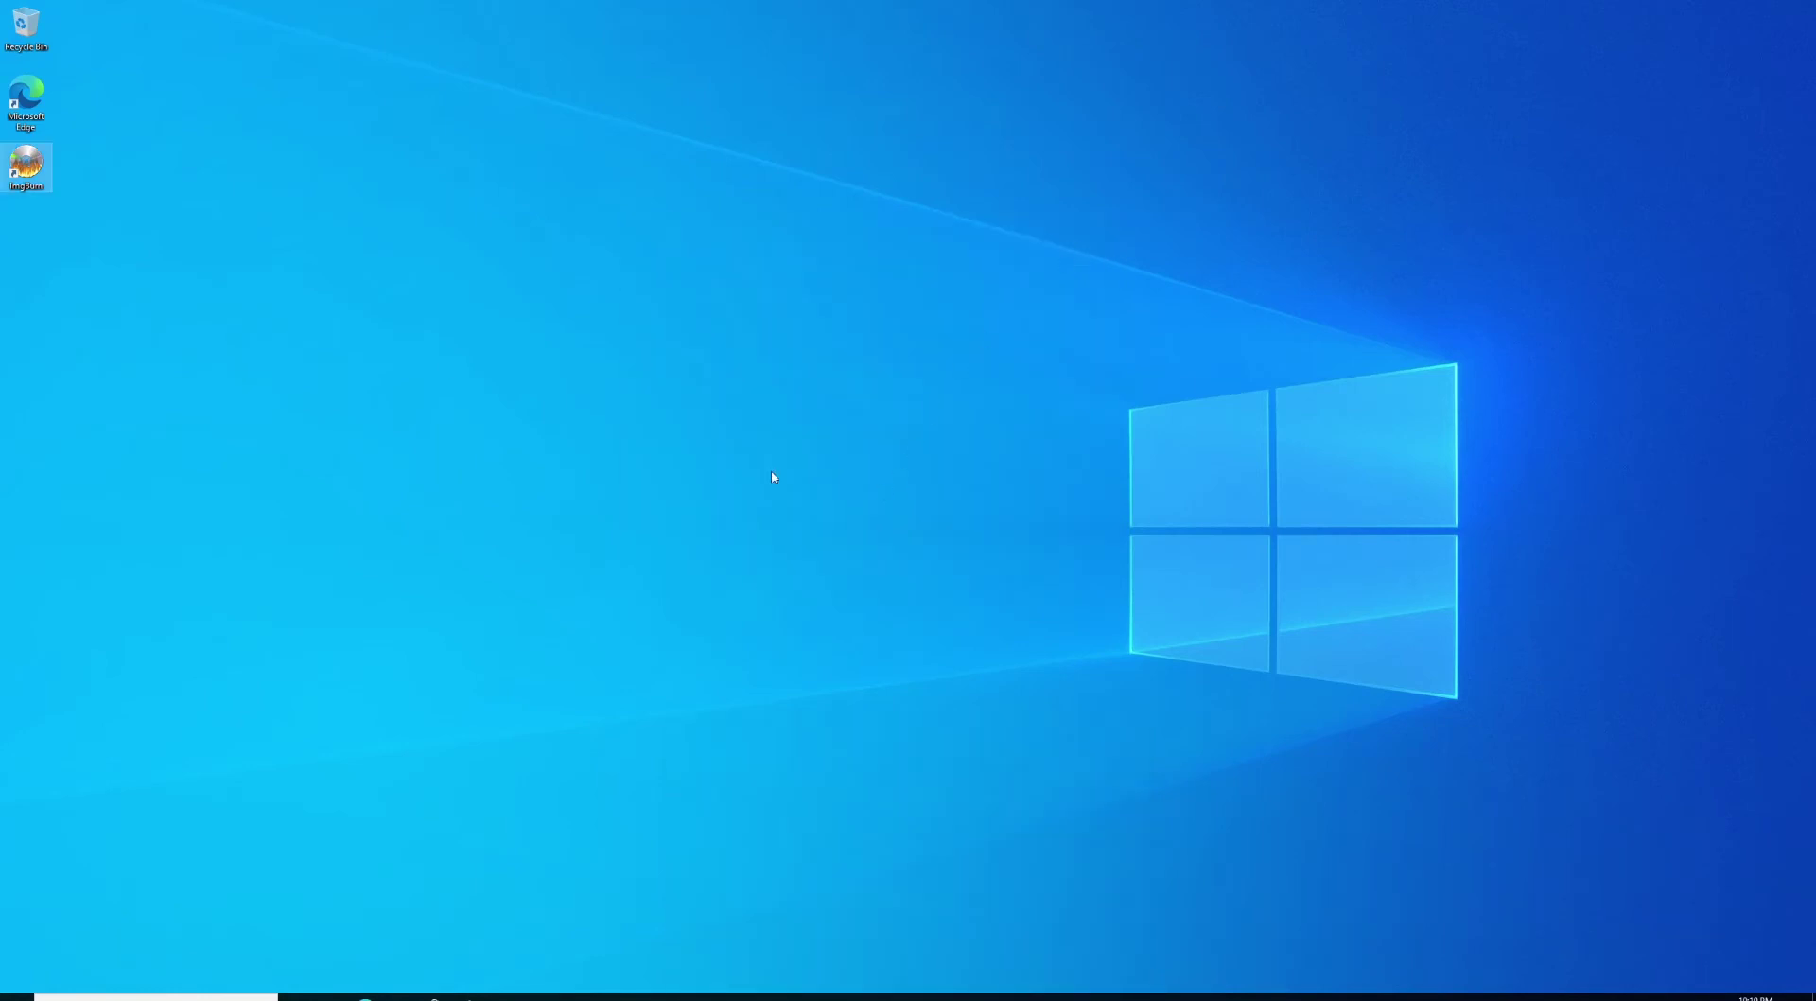
Run ImgBurn as administrator, allow it to make changes, and choose to create an image file from disc
right_click(26, 171)
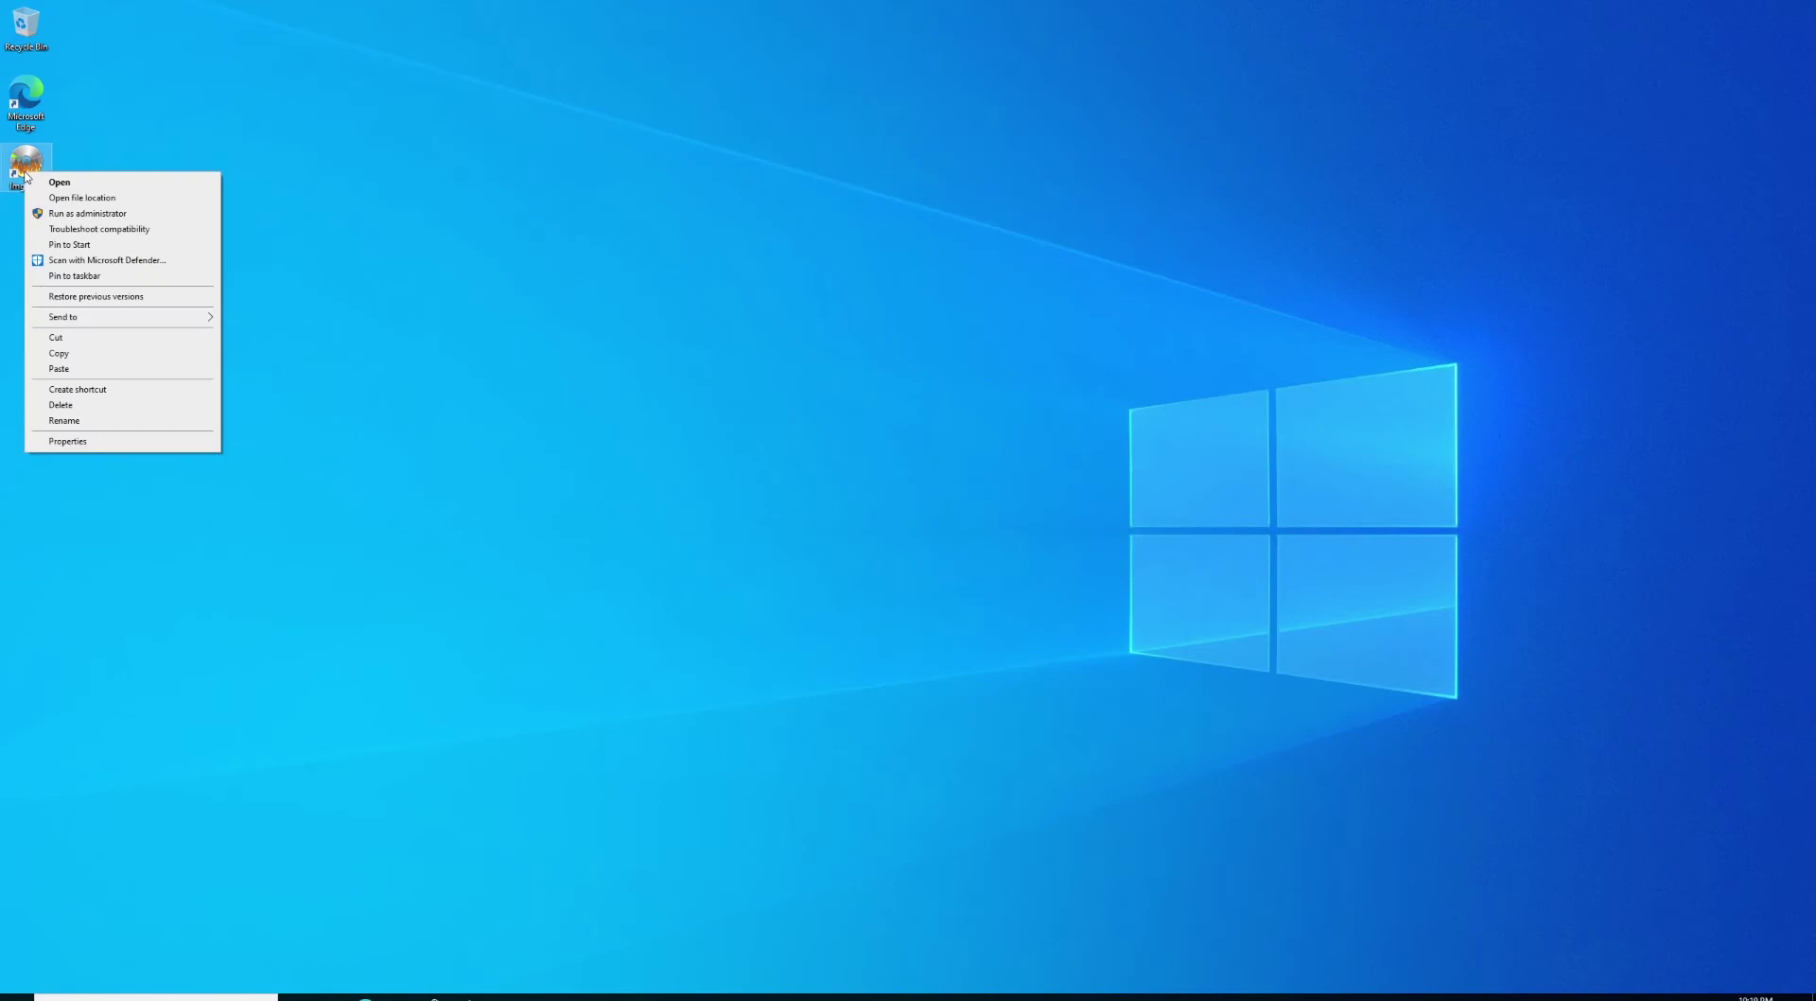
click(72, 218)
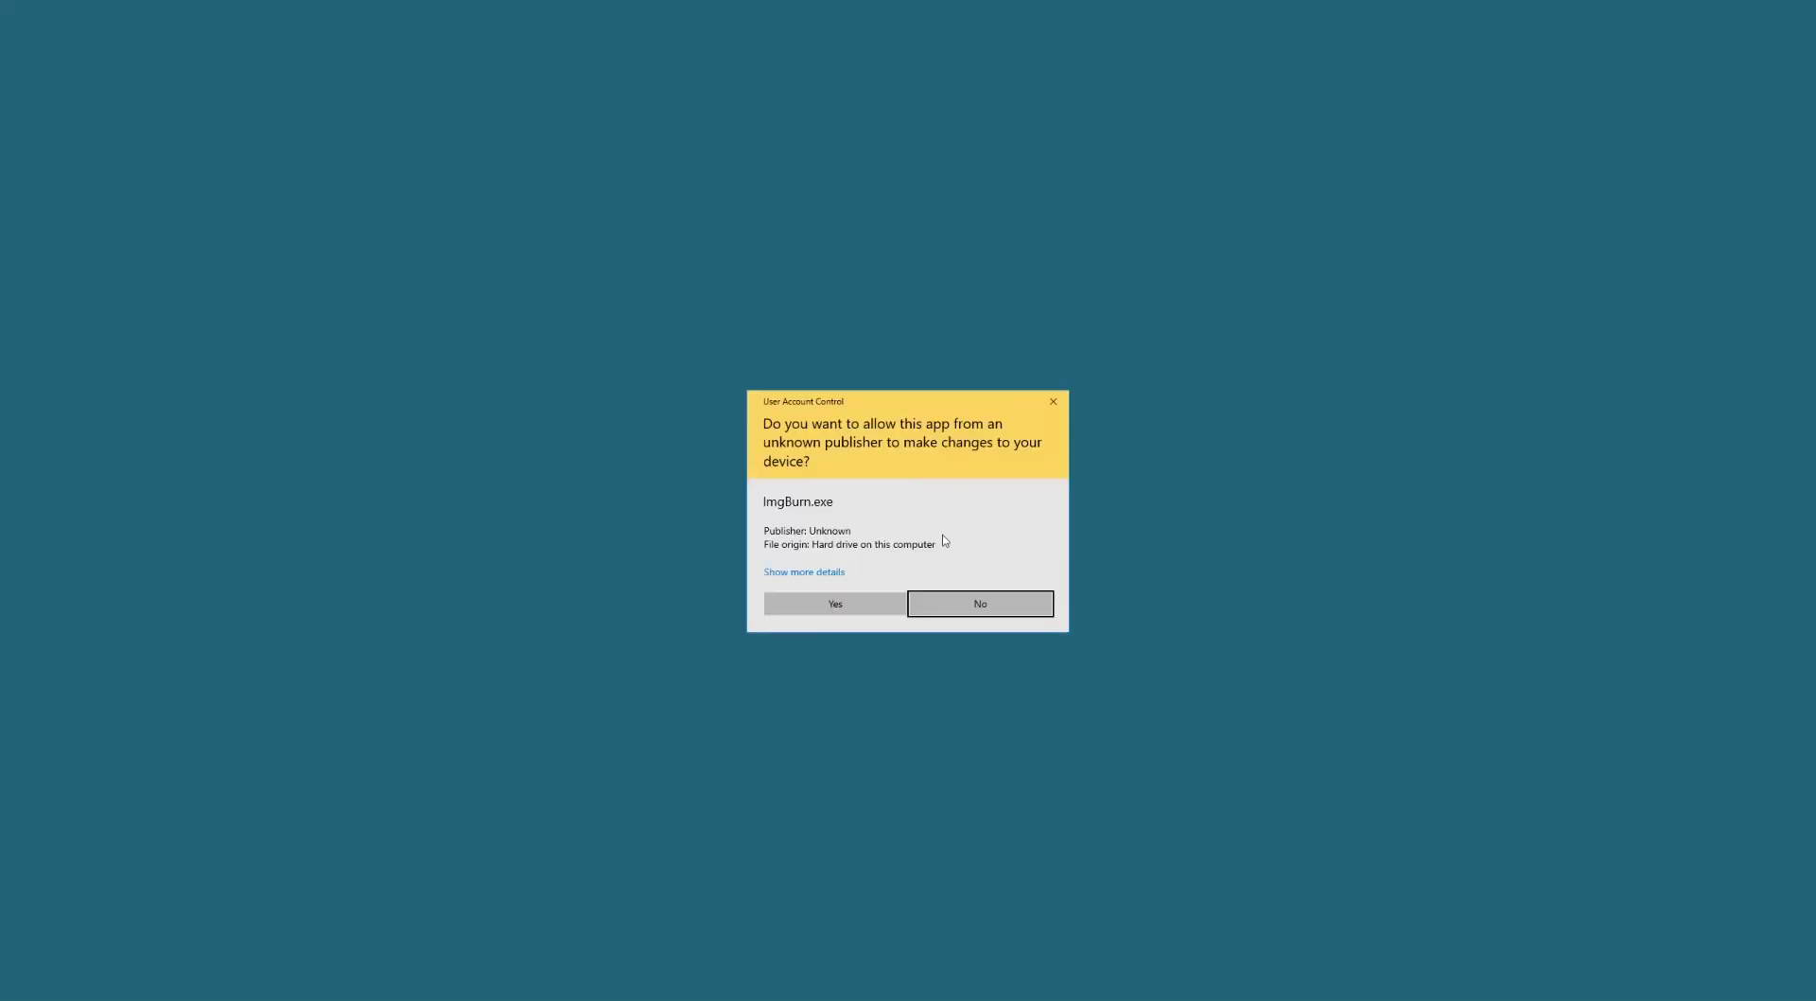
click(835, 603)
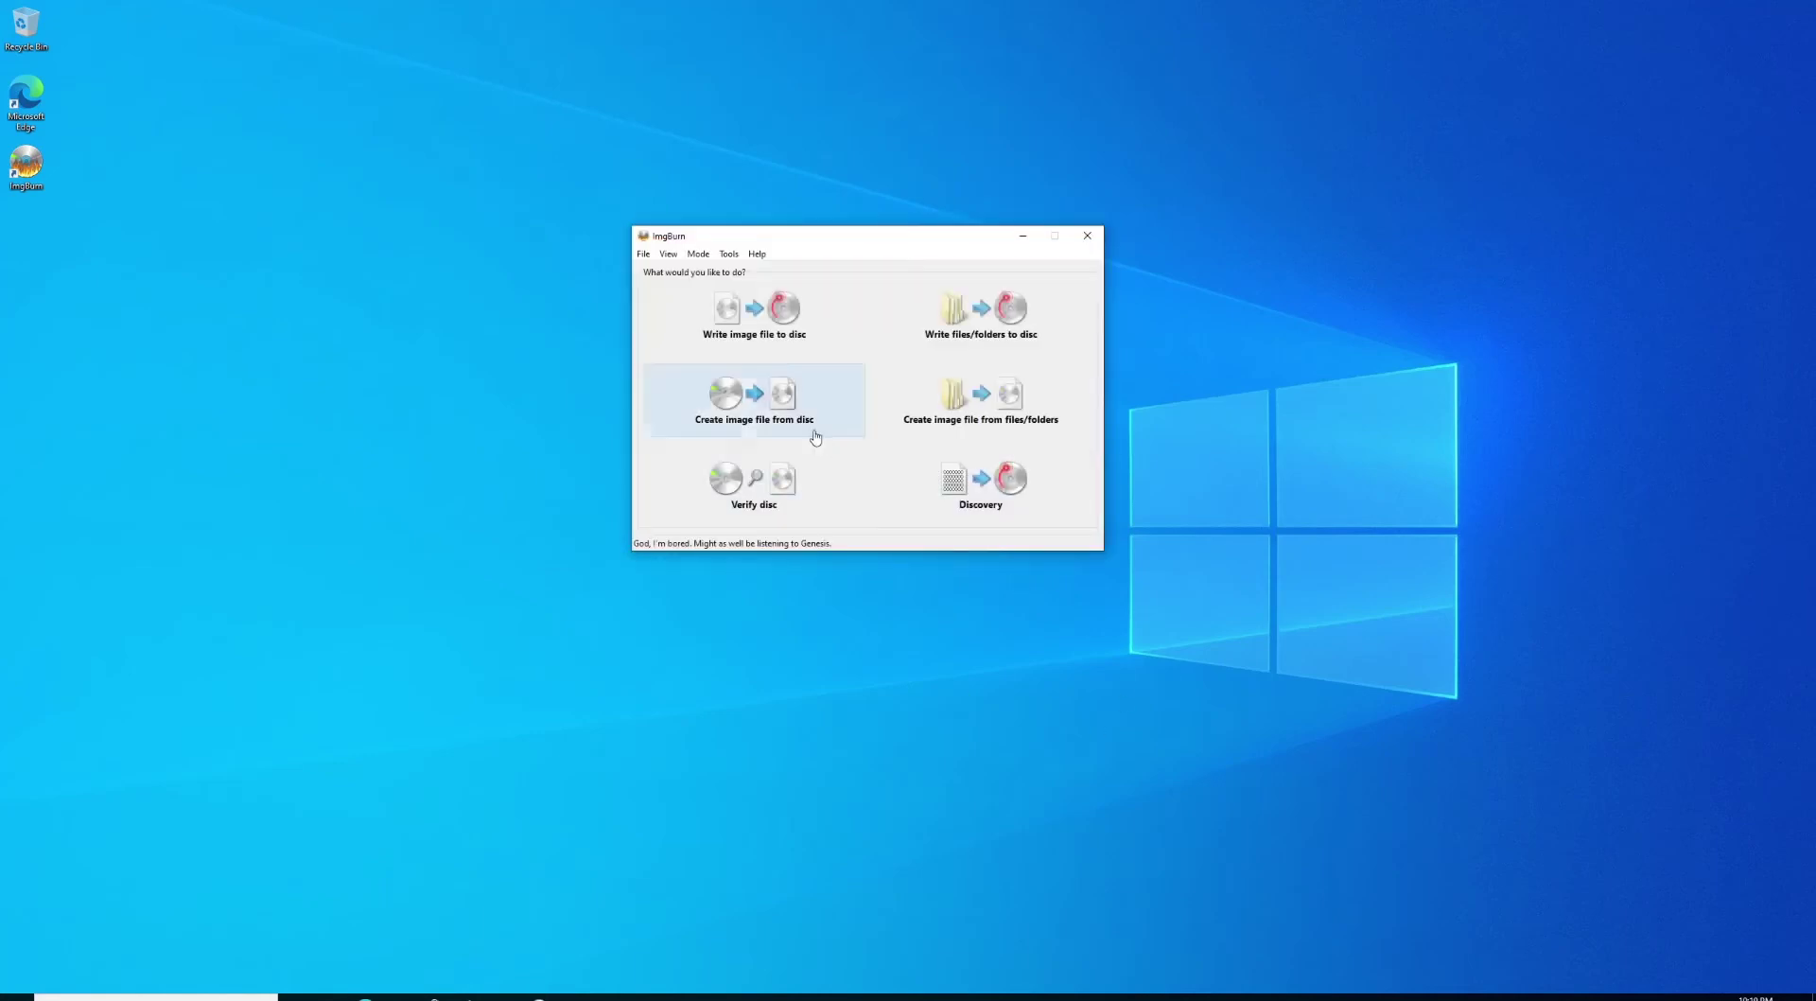
click(771, 392)
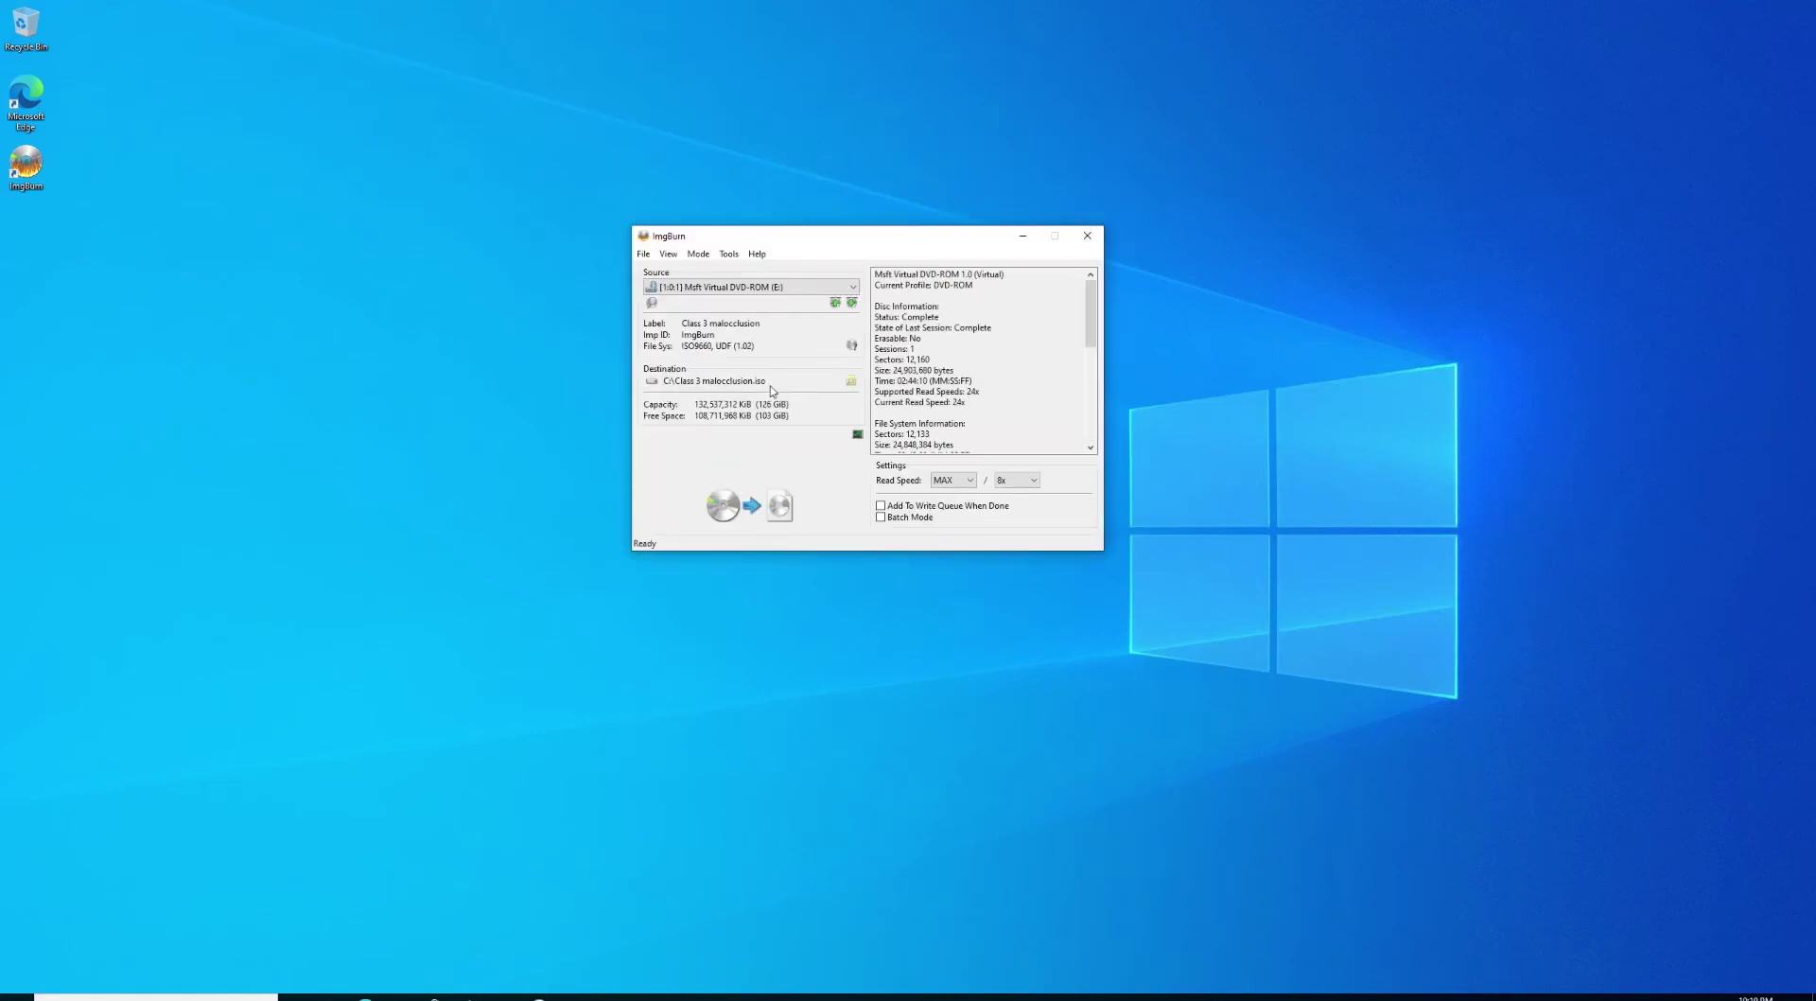
Check the source drives offered in ImgBurn against the DVD drives shown in This PC
click(736, 287)
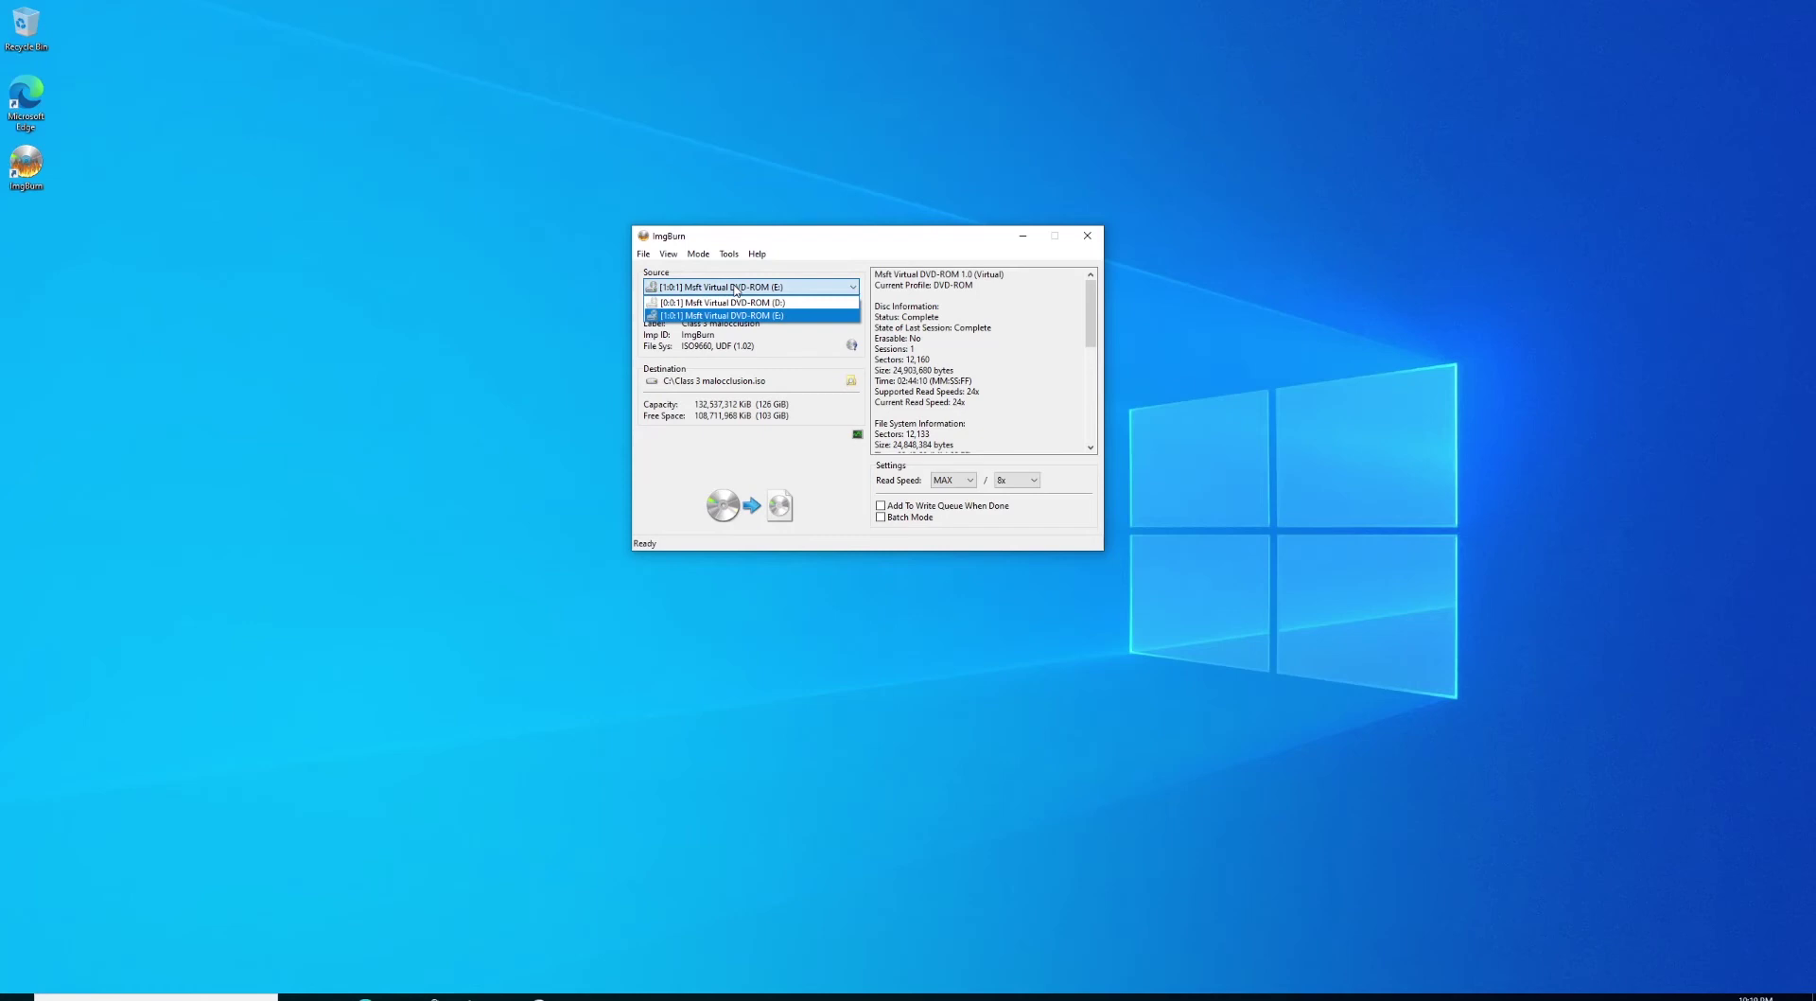
click(737, 288)
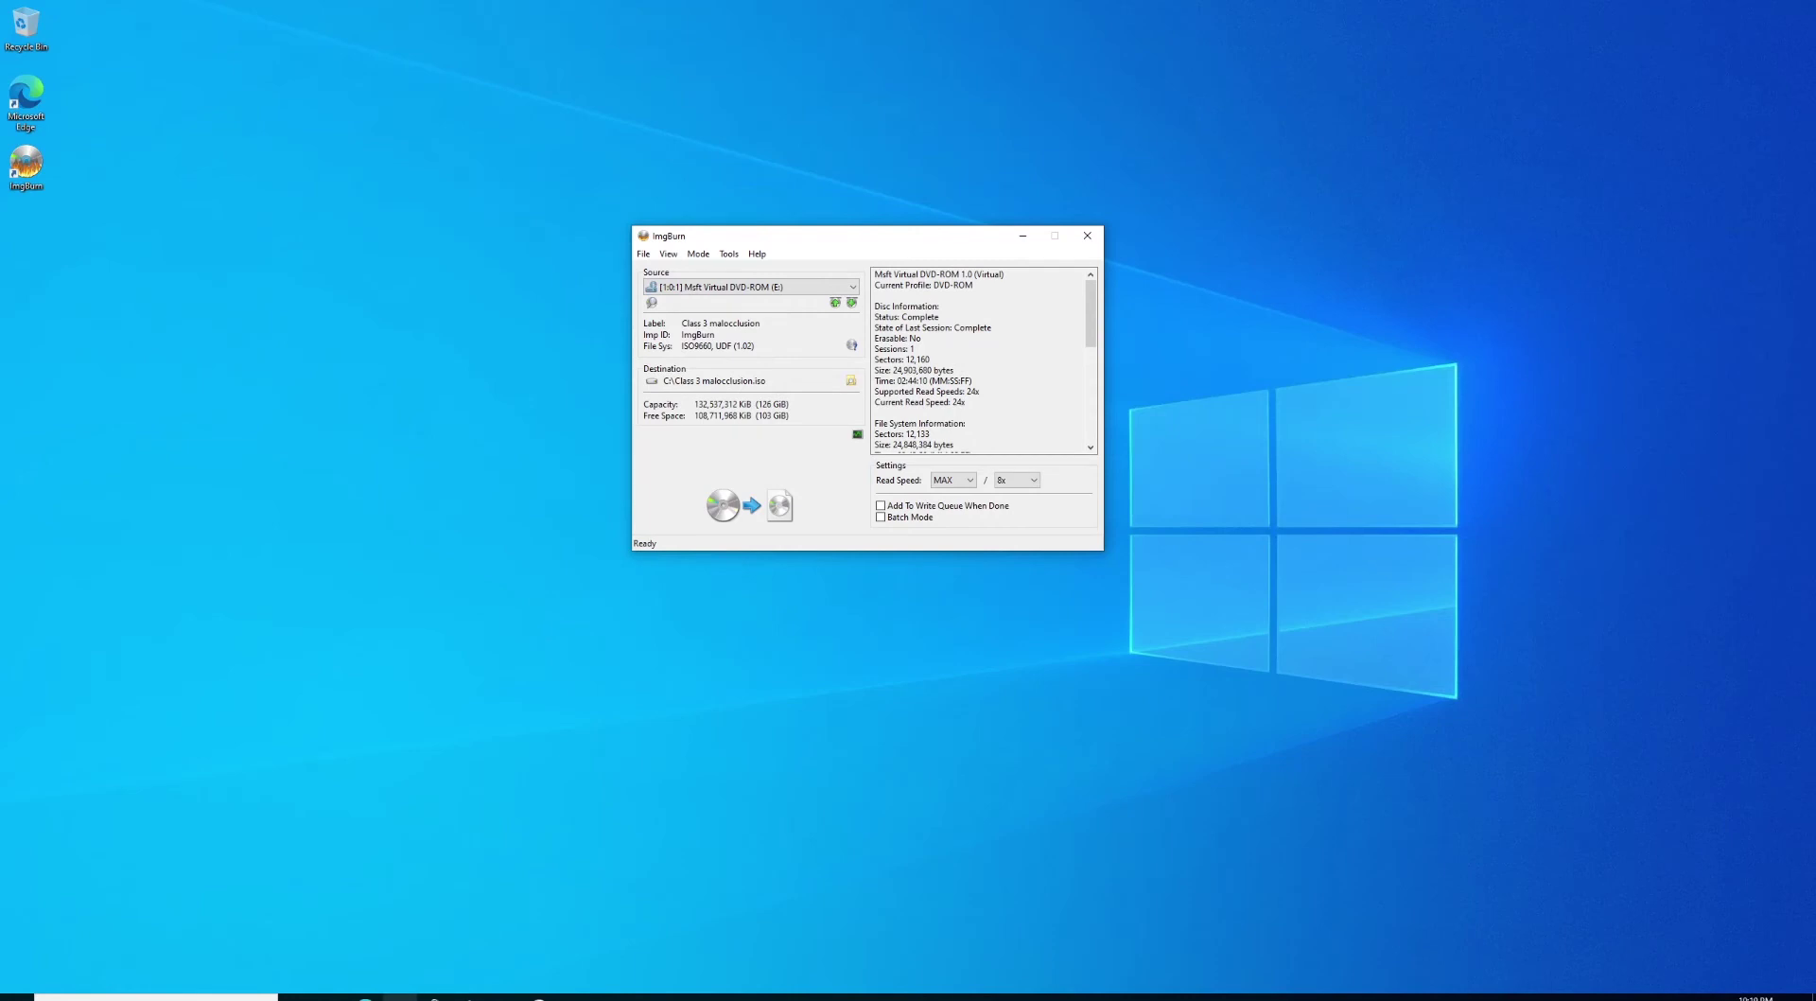
click(401, 997)
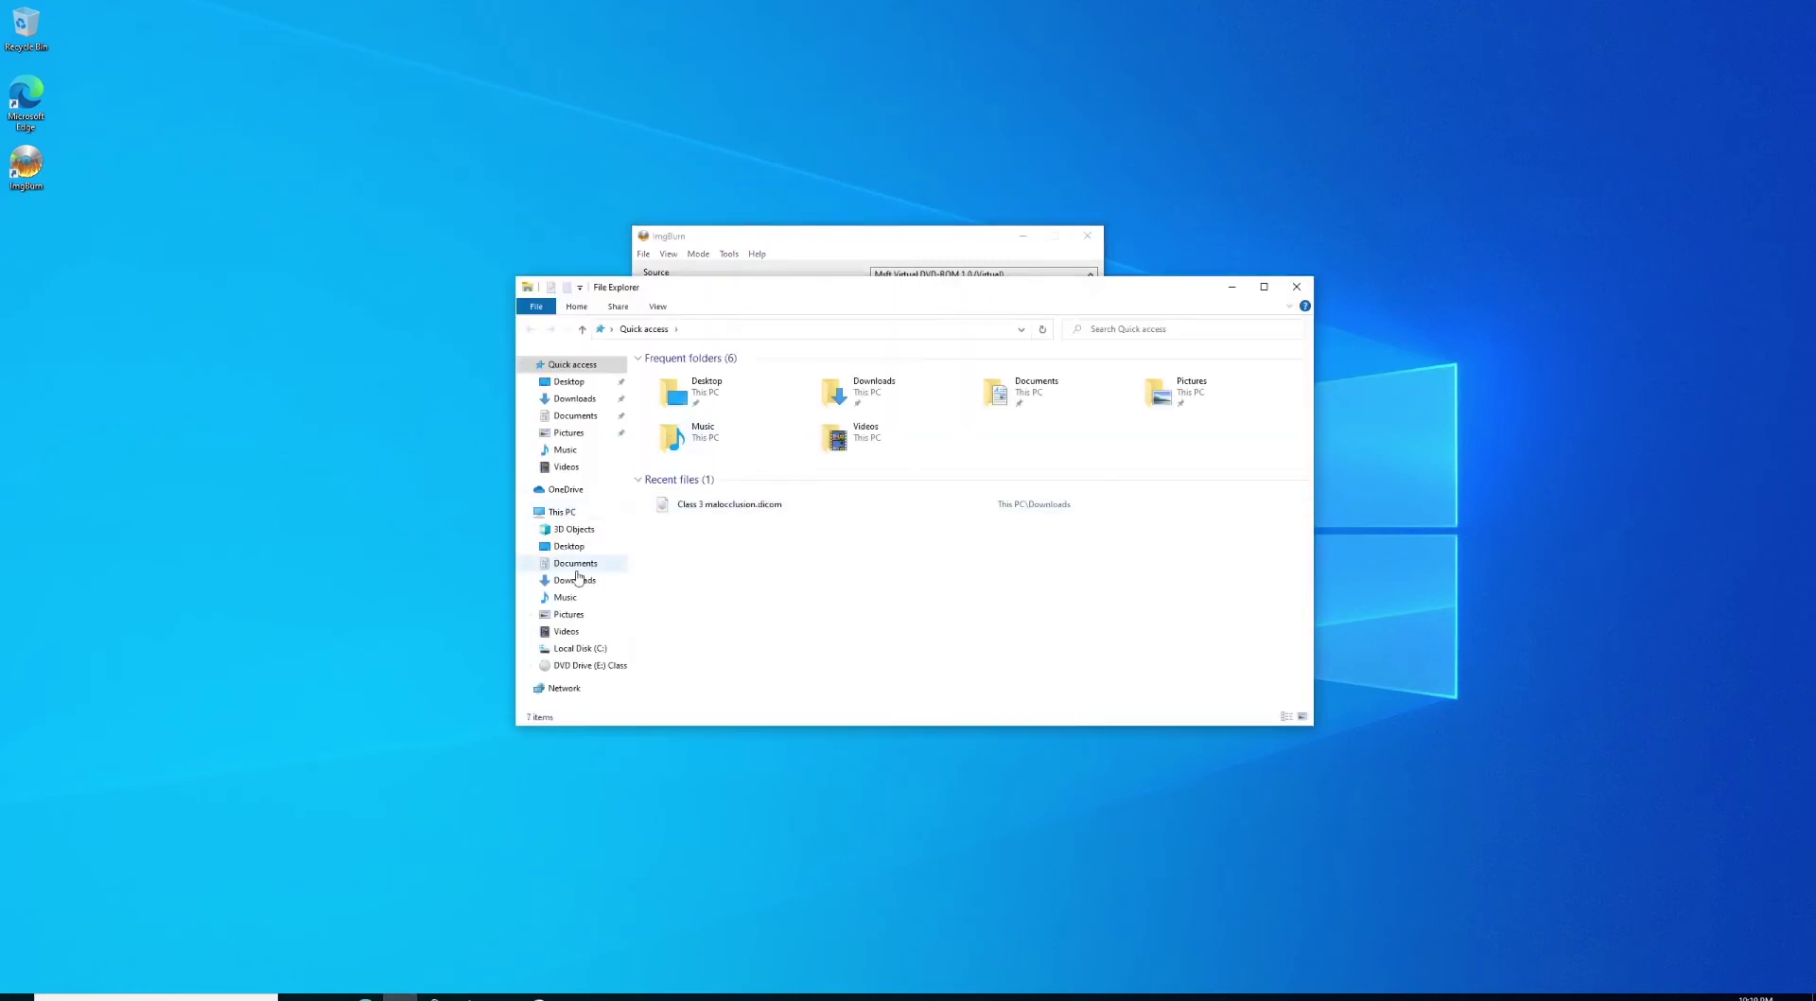
click(562, 511)
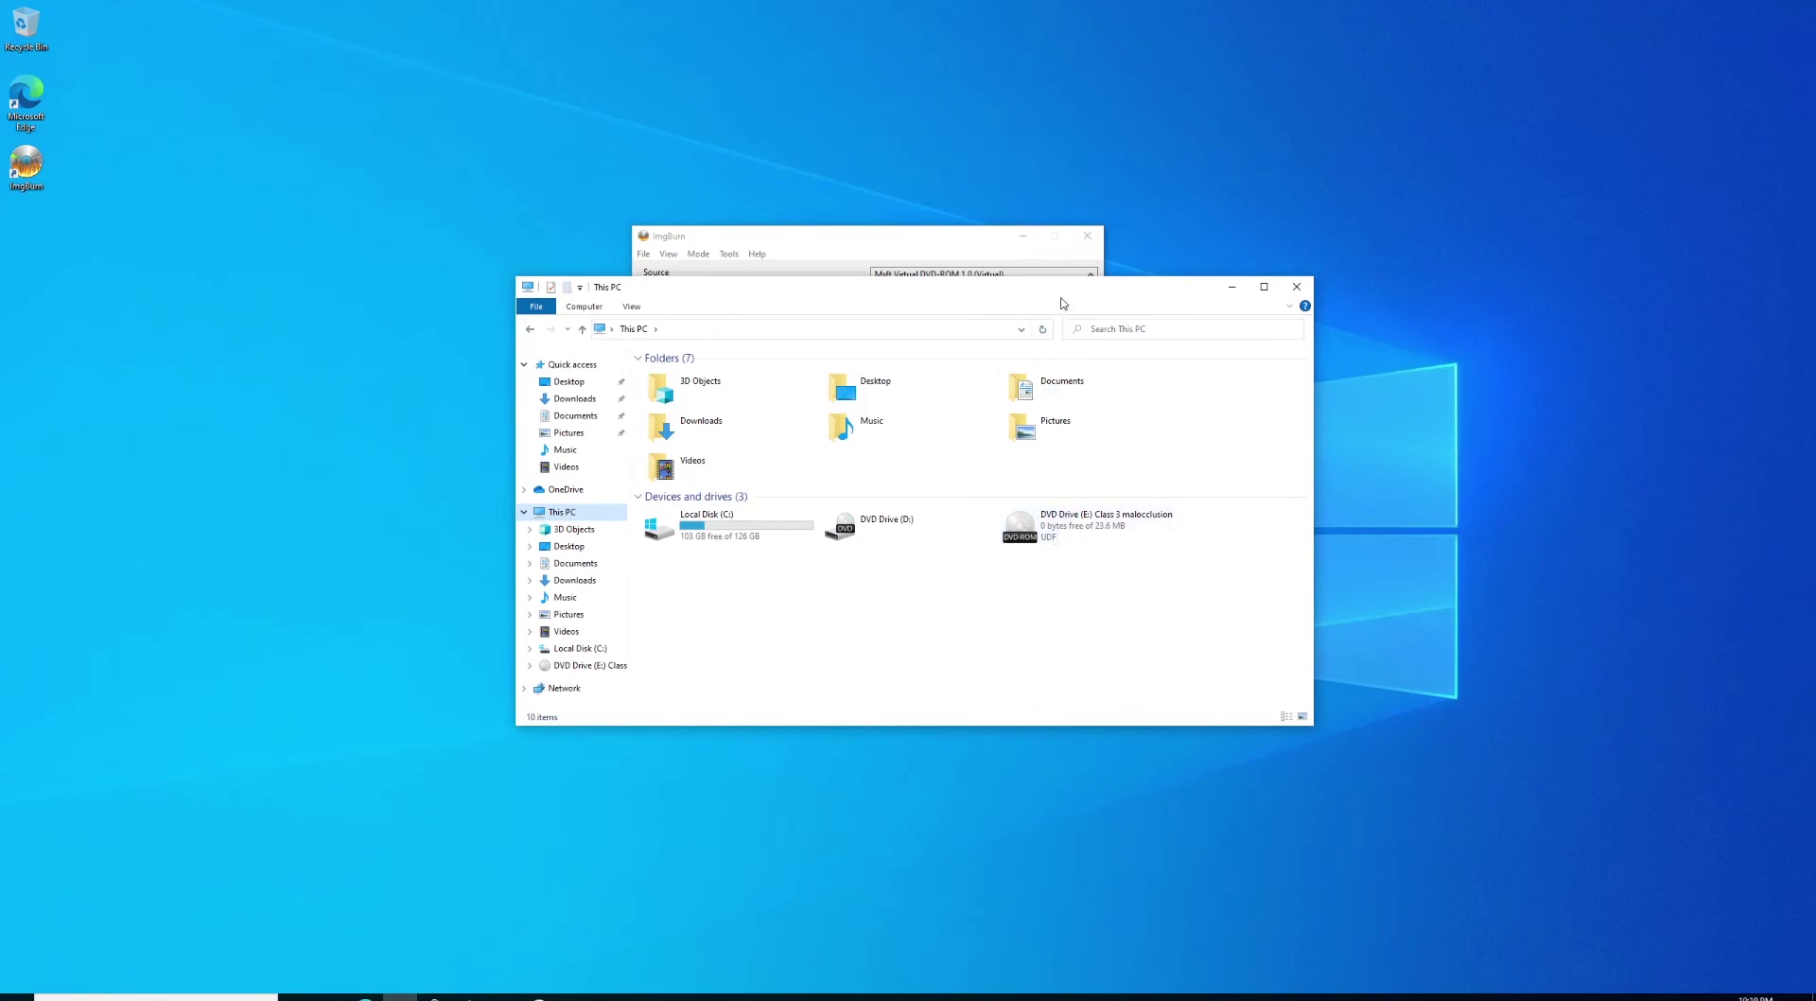
drag(1064, 286, 904, 419)
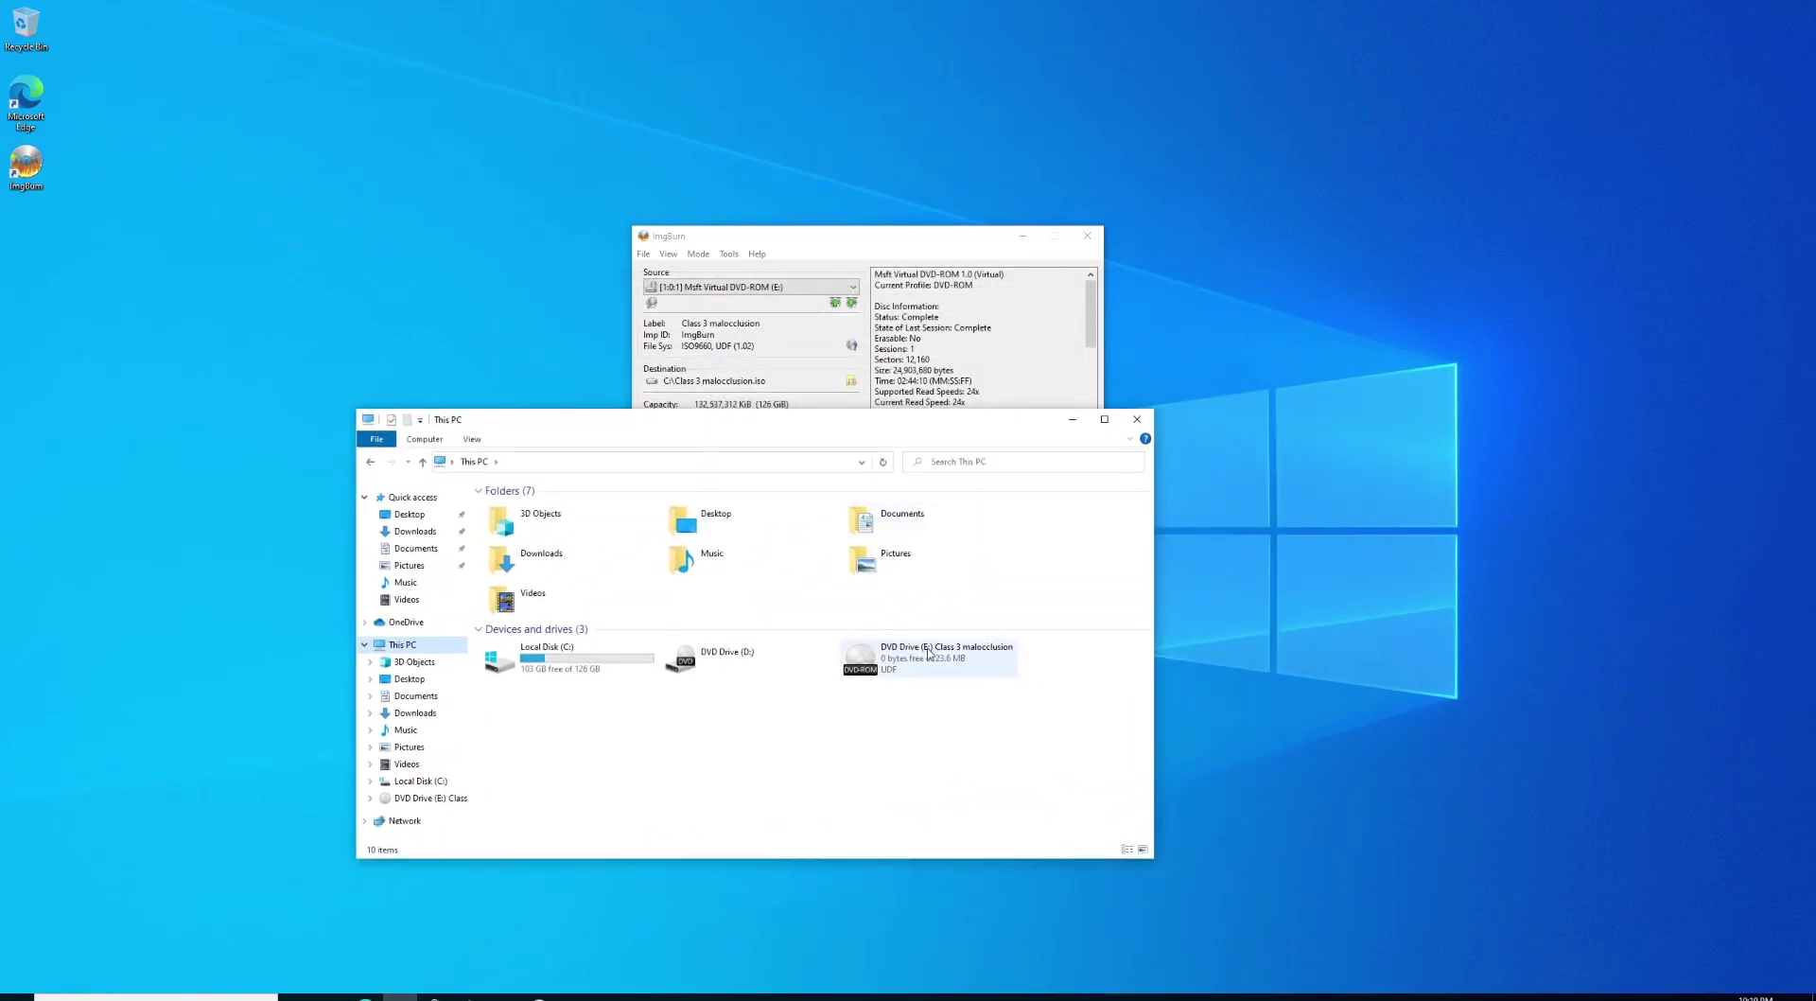
click(769, 236)
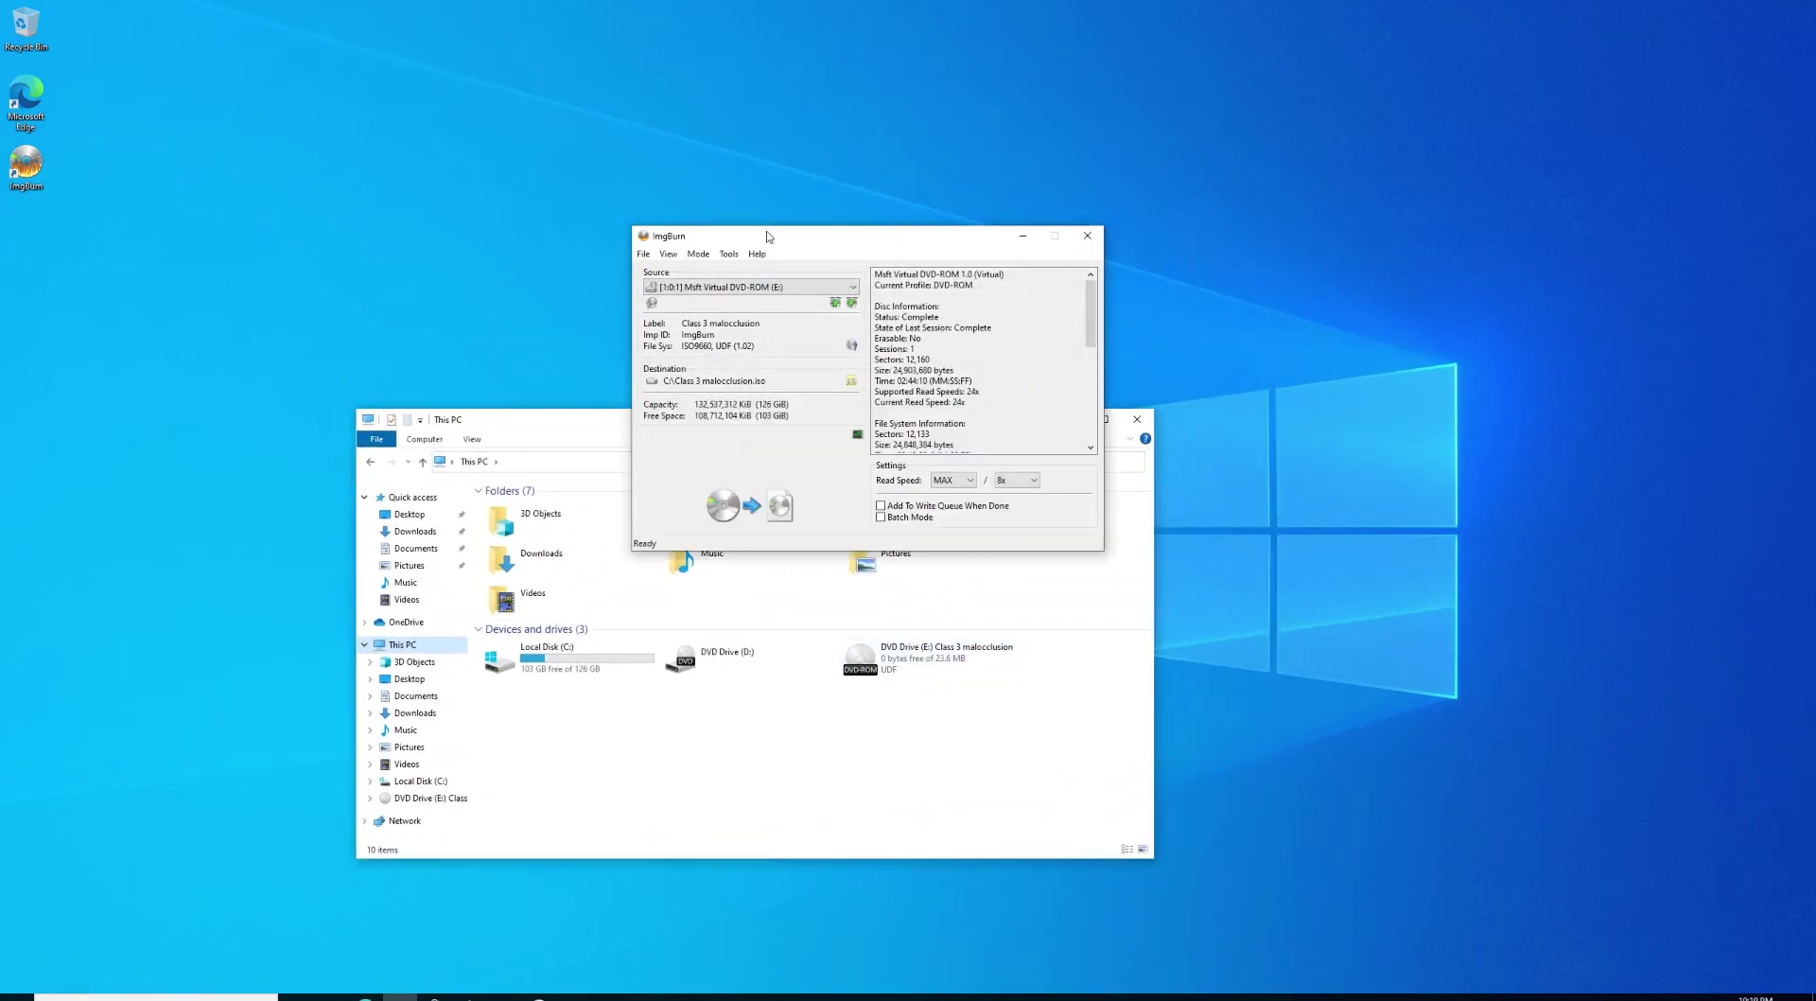
Save the disc image as the ISO file "Class 3 malocclusion" in Documents, read the disc into it, and dismiss the completion message
click(851, 382)
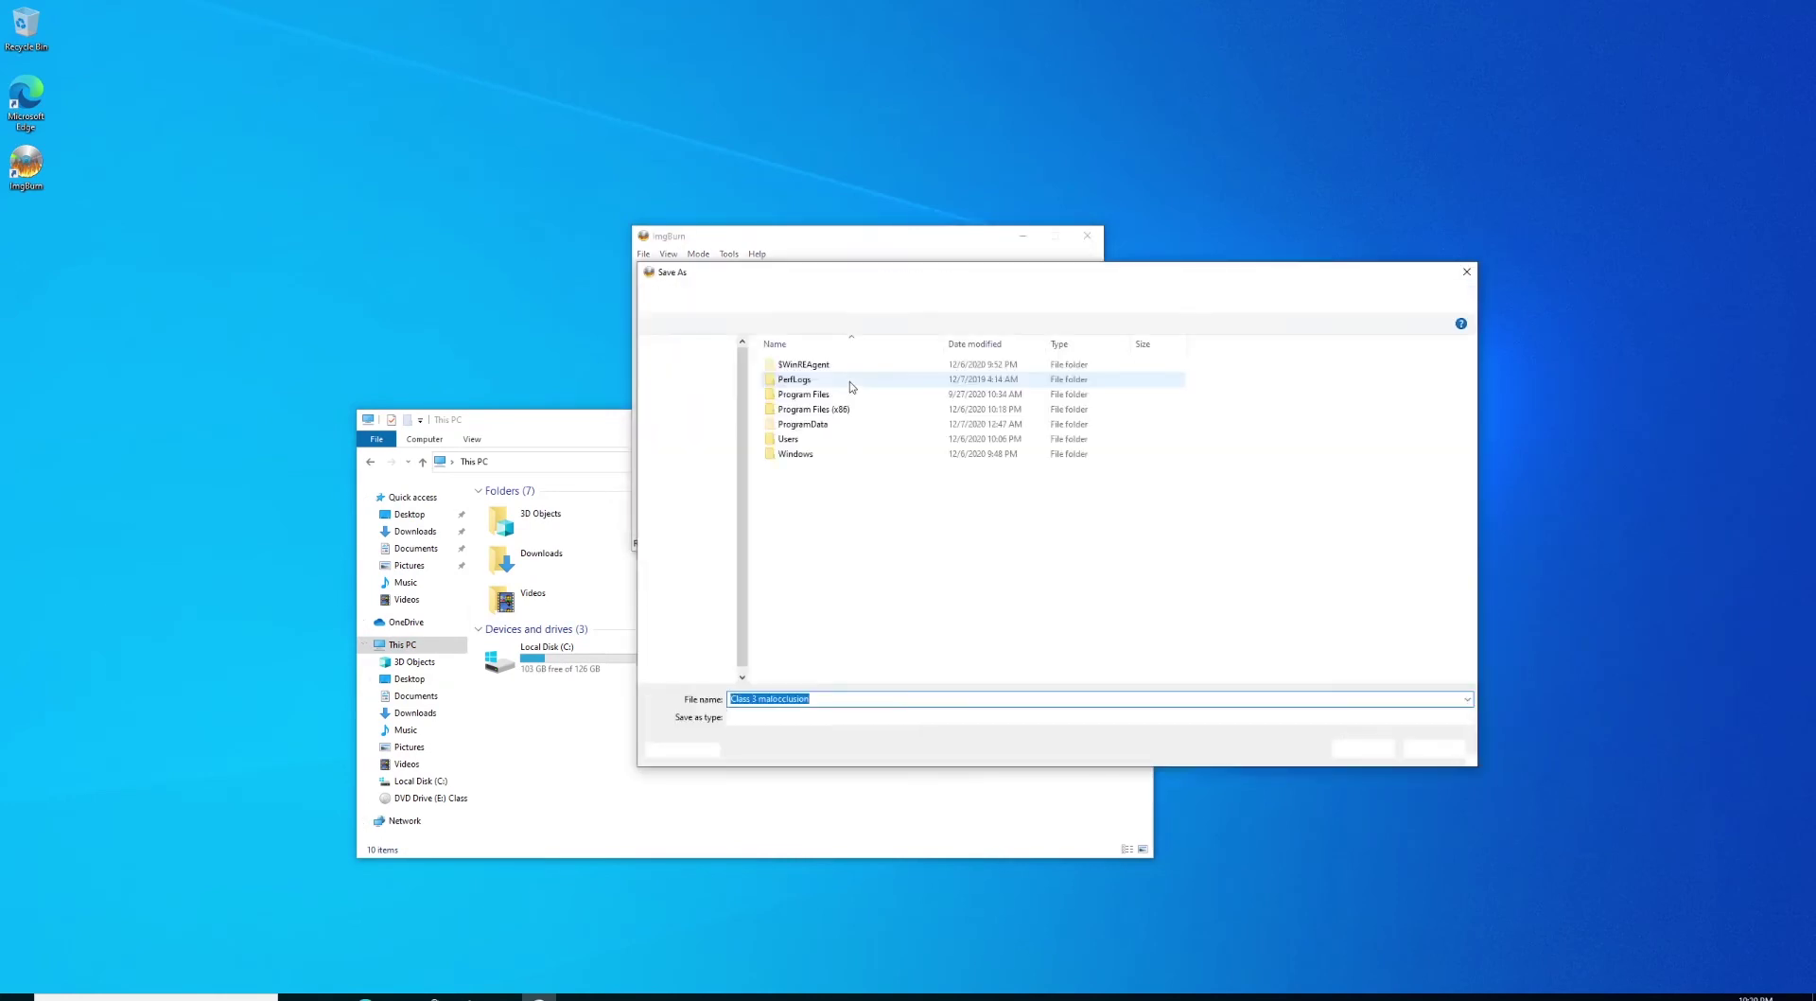
click(697, 405)
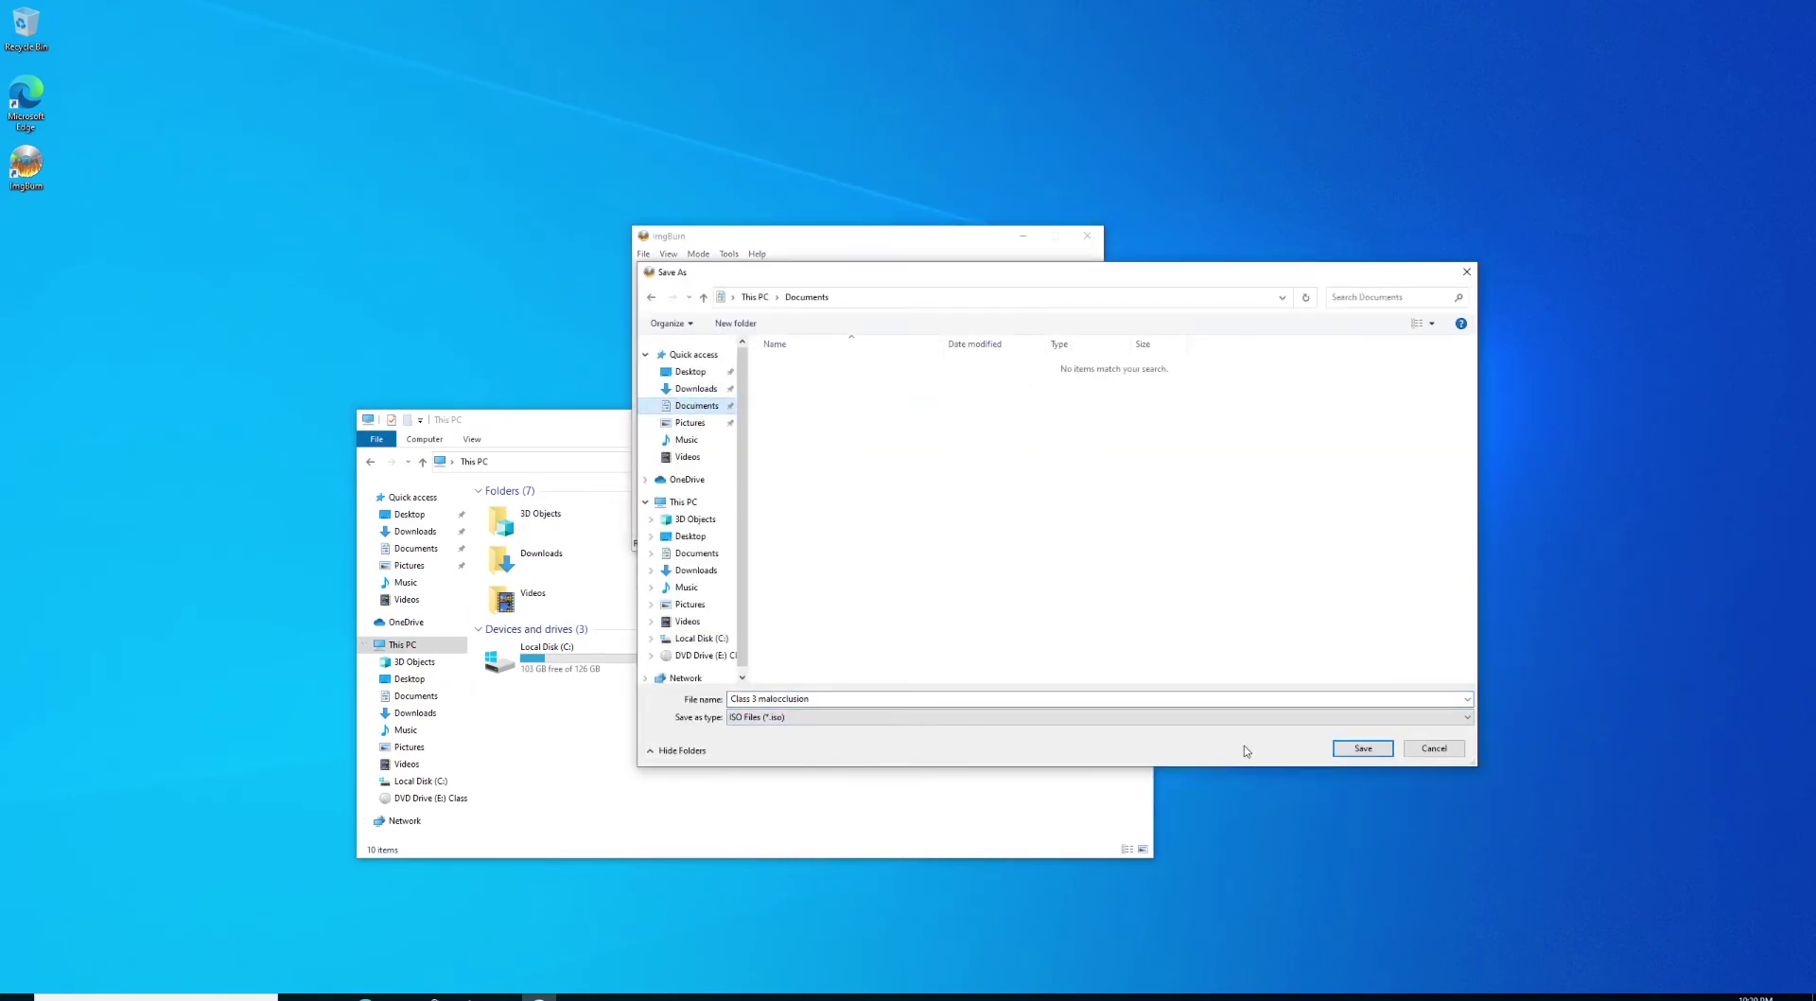
click(1363, 748)
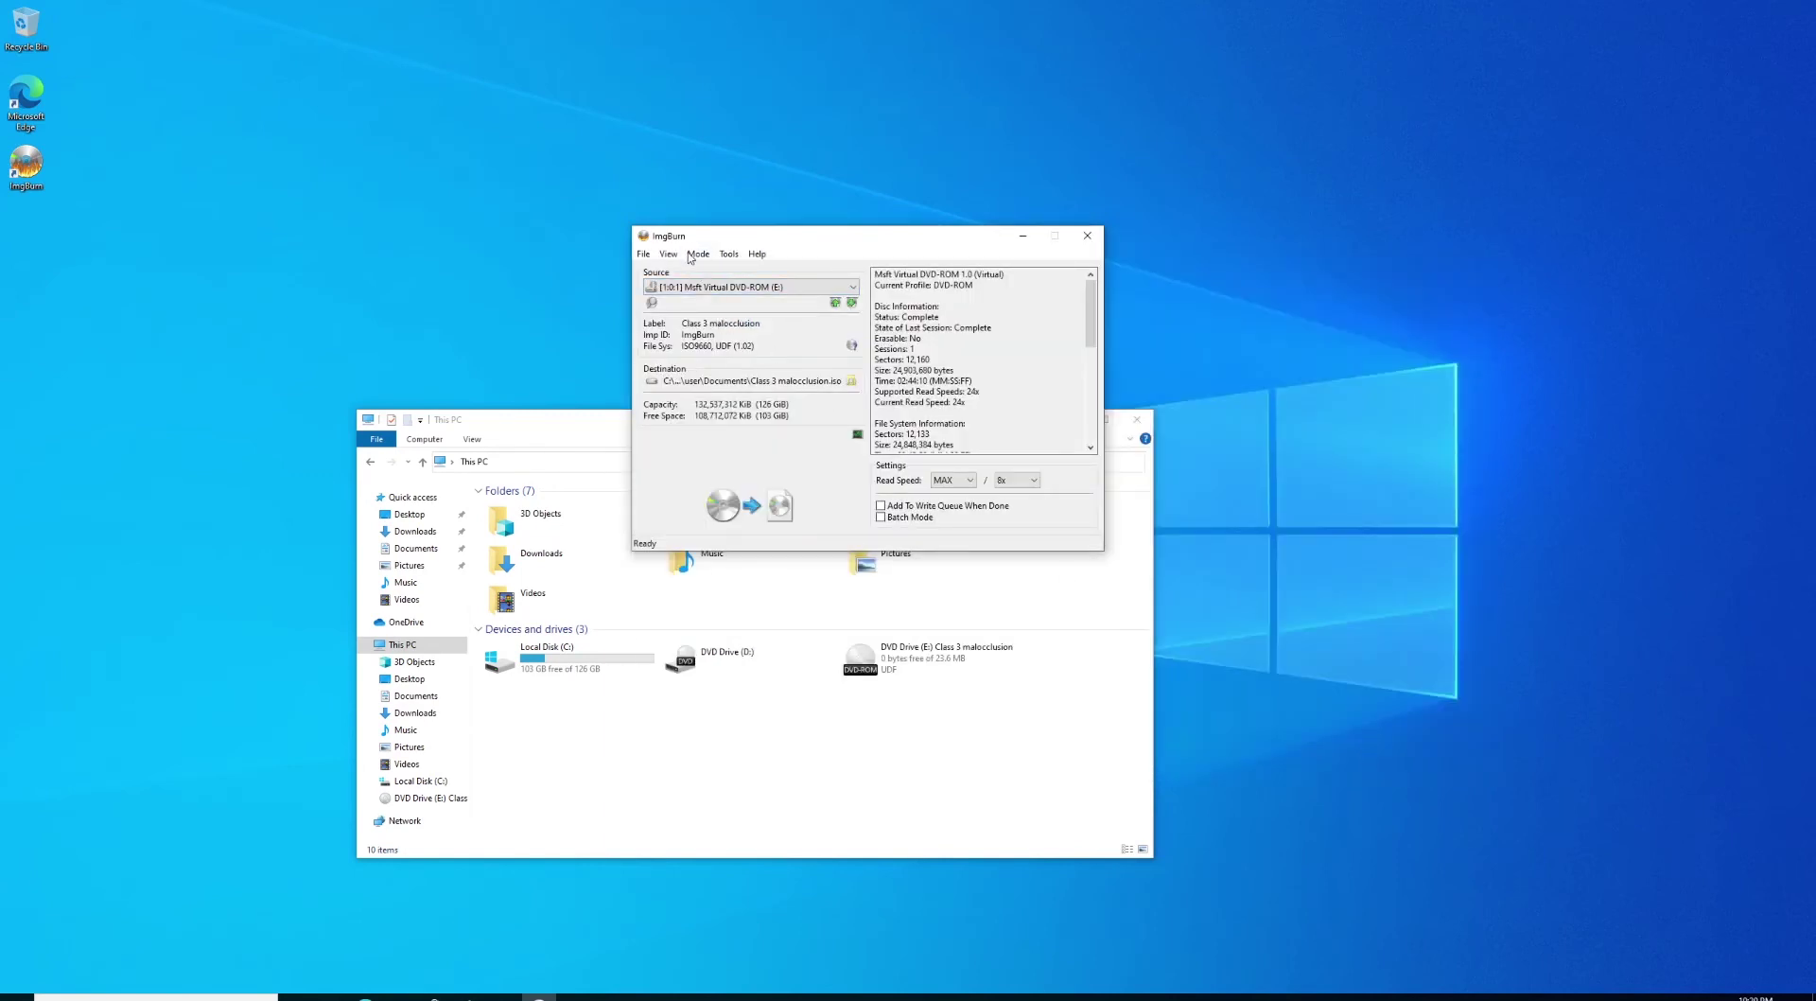
click(751, 505)
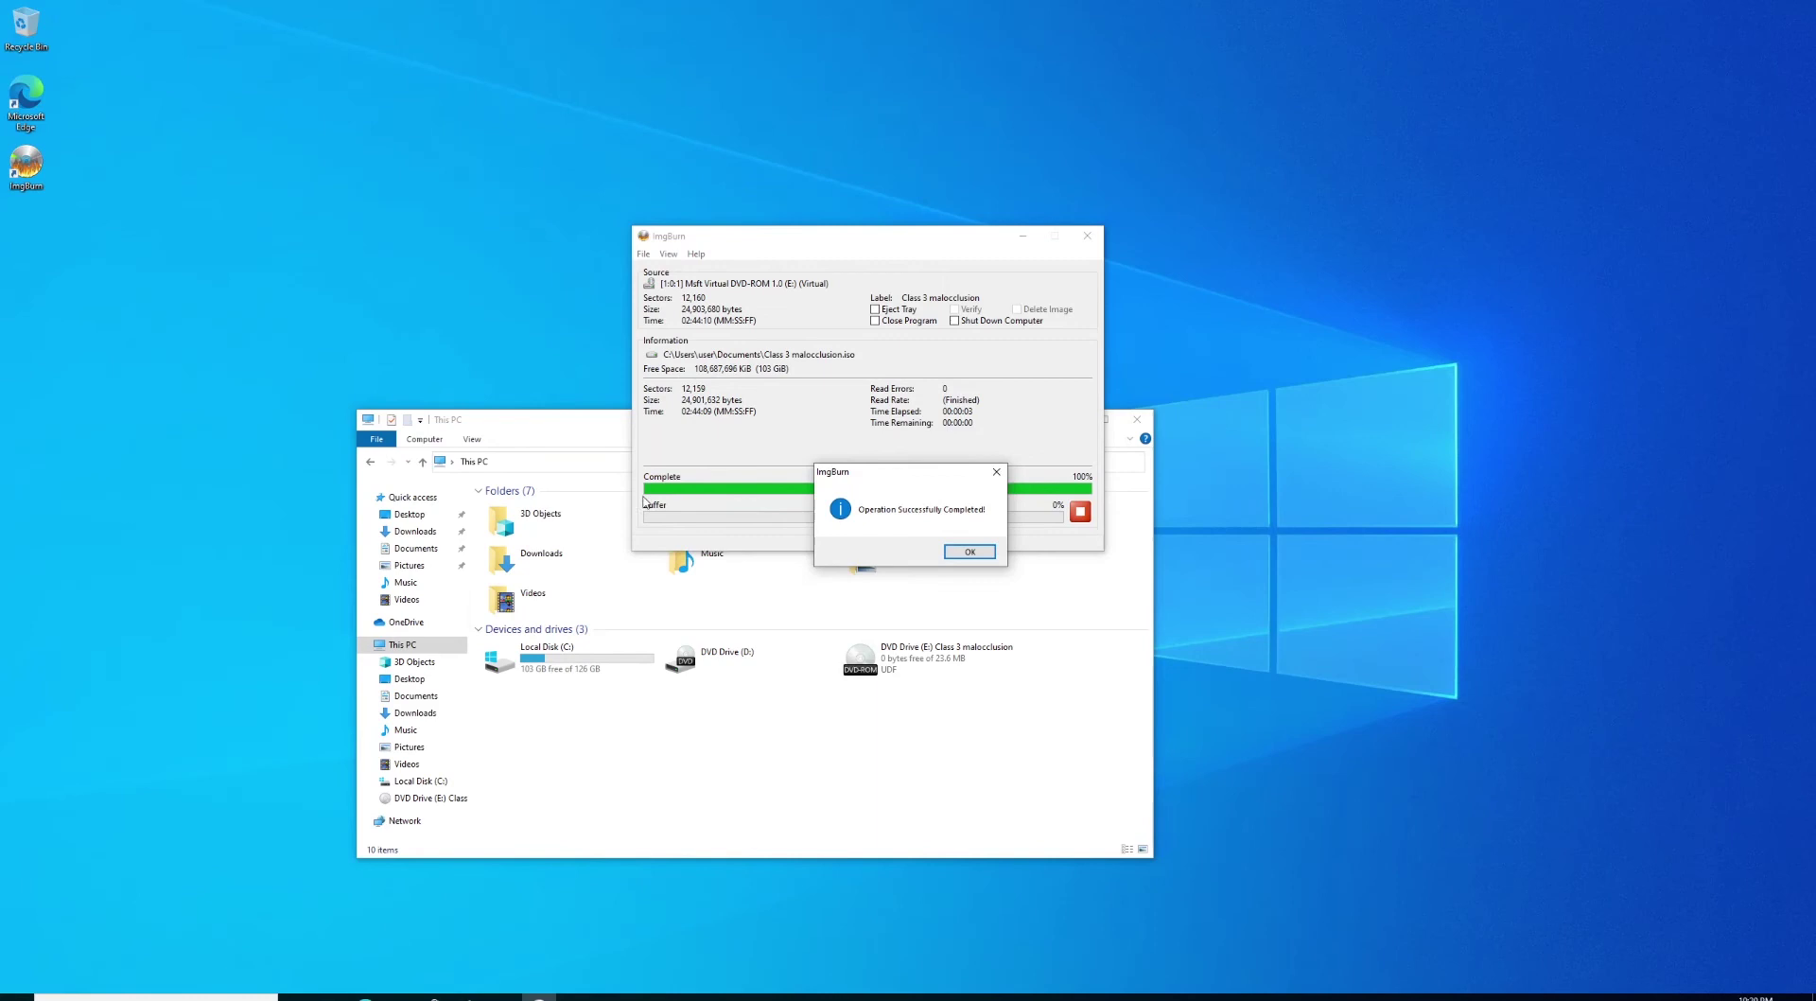
click(969, 551)
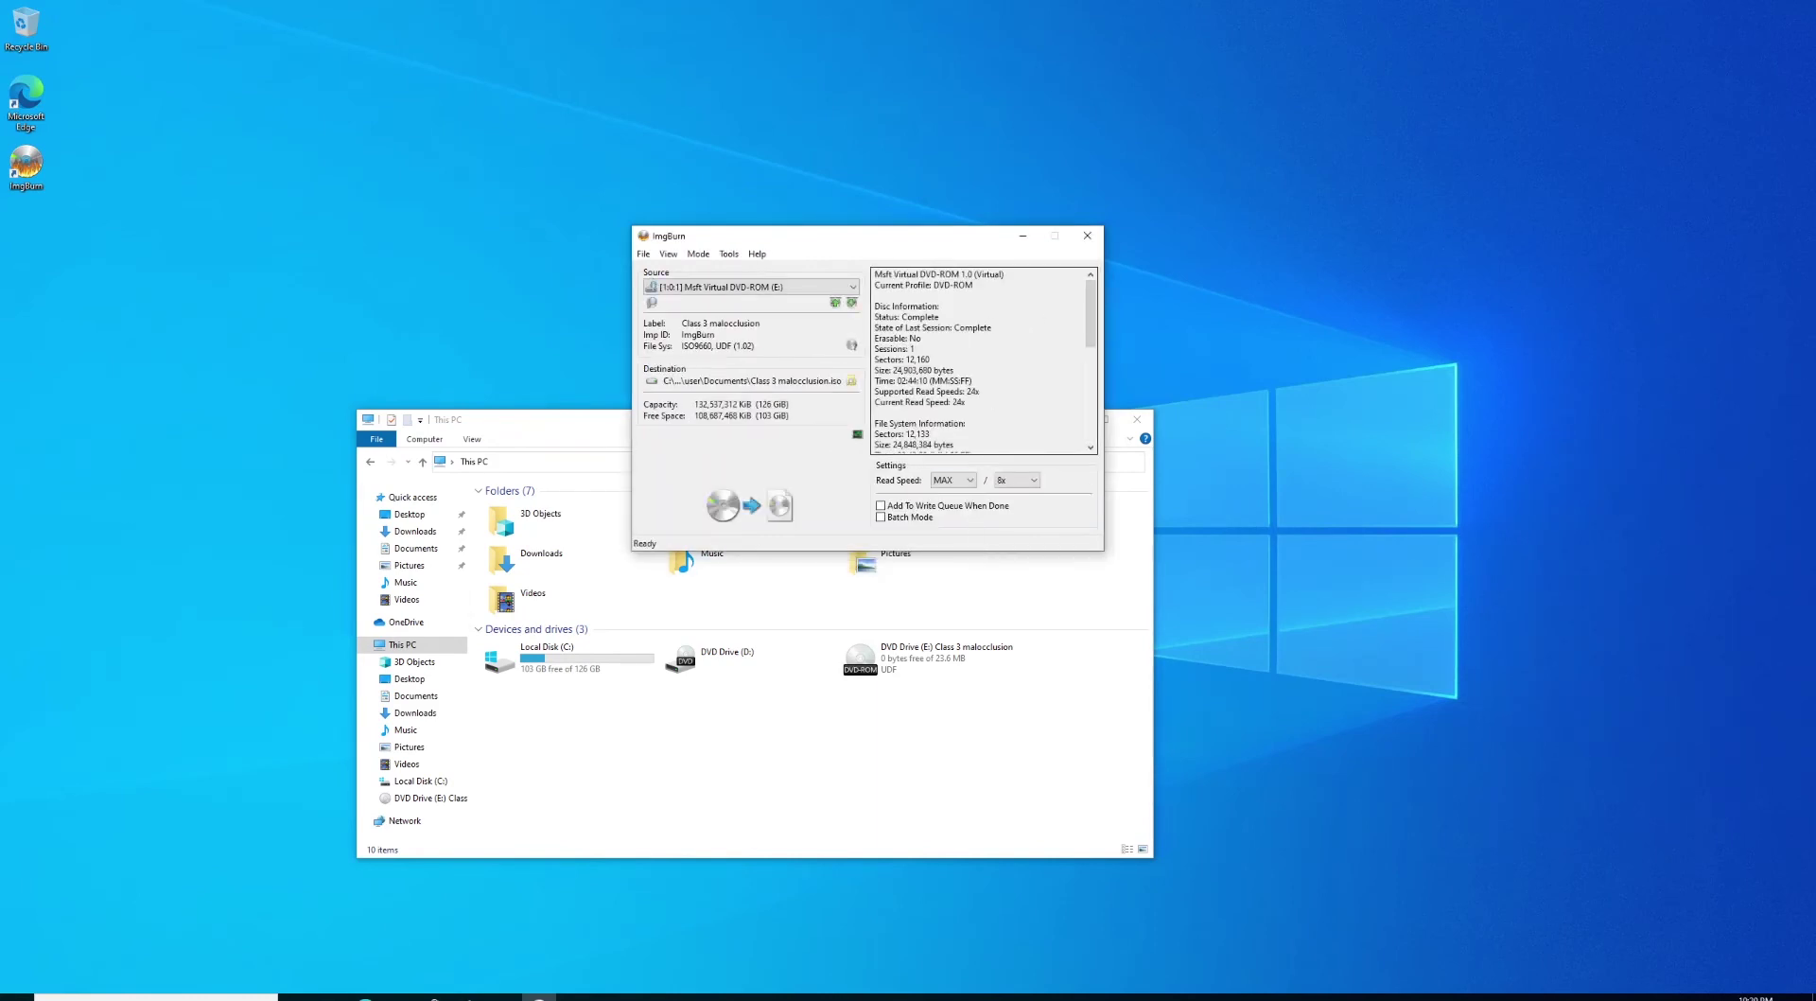
Turn off Play Success Sound in ImgBurn's sound settings and apply the change
click(727, 255)
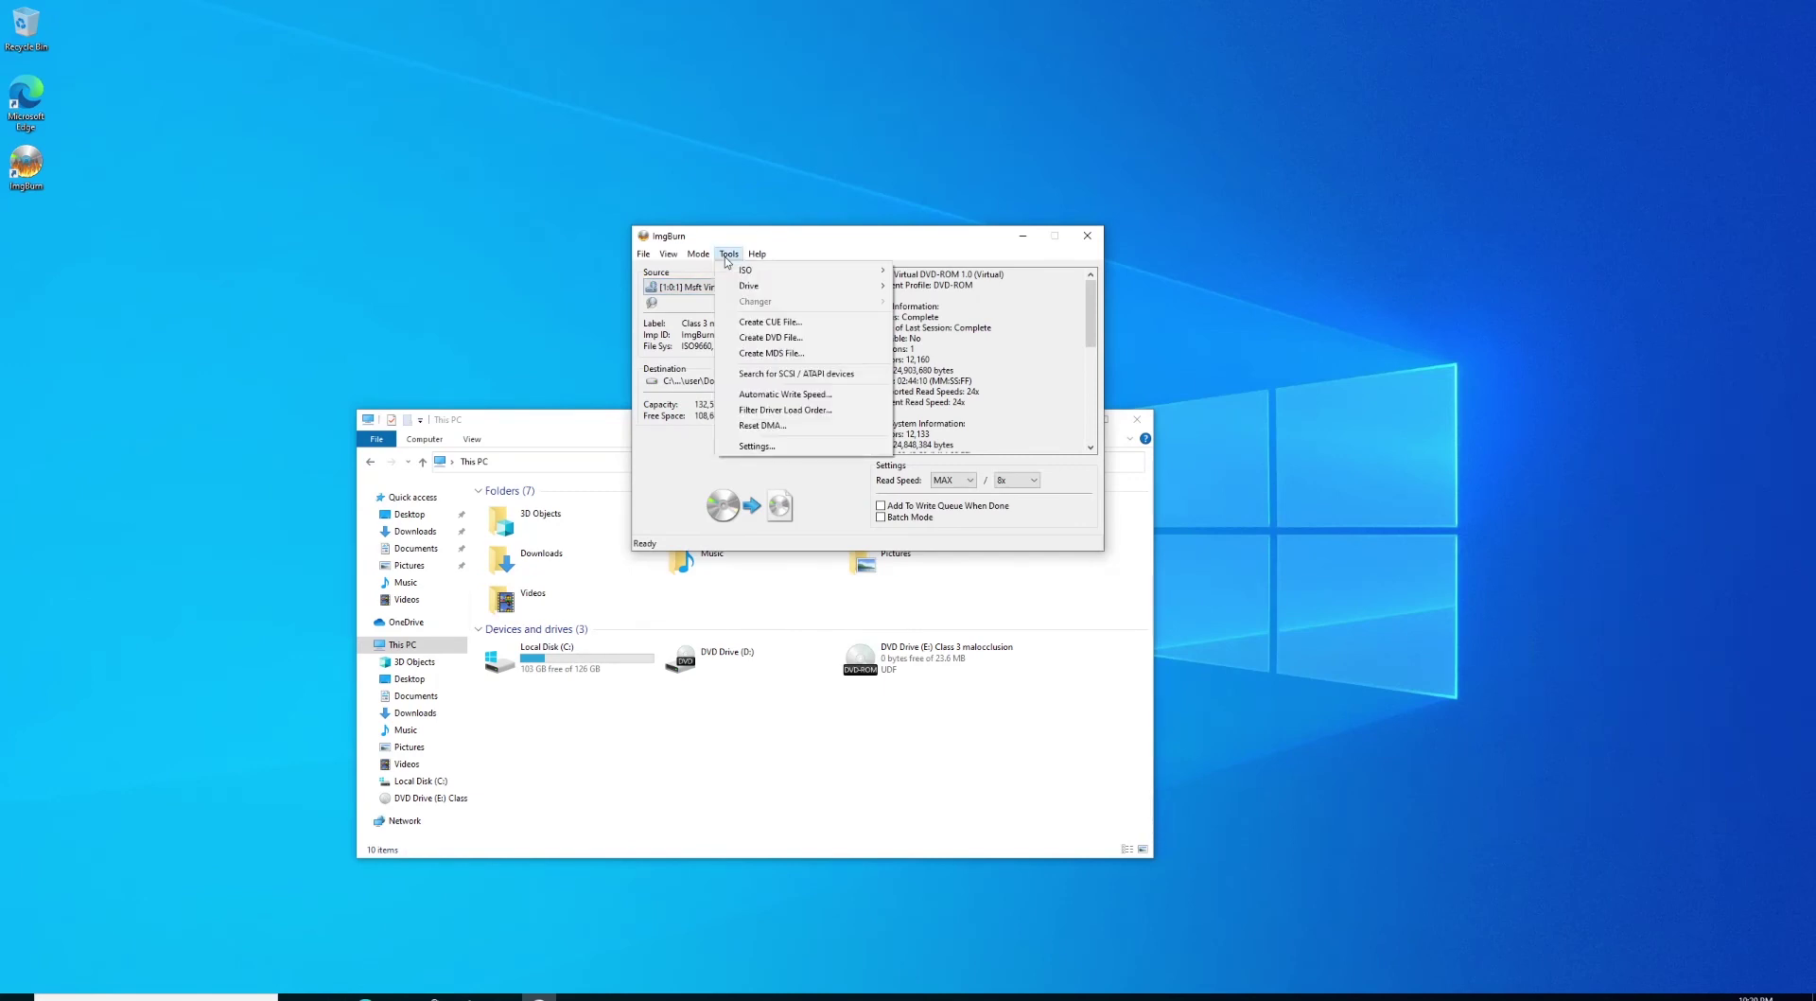
click(756, 447)
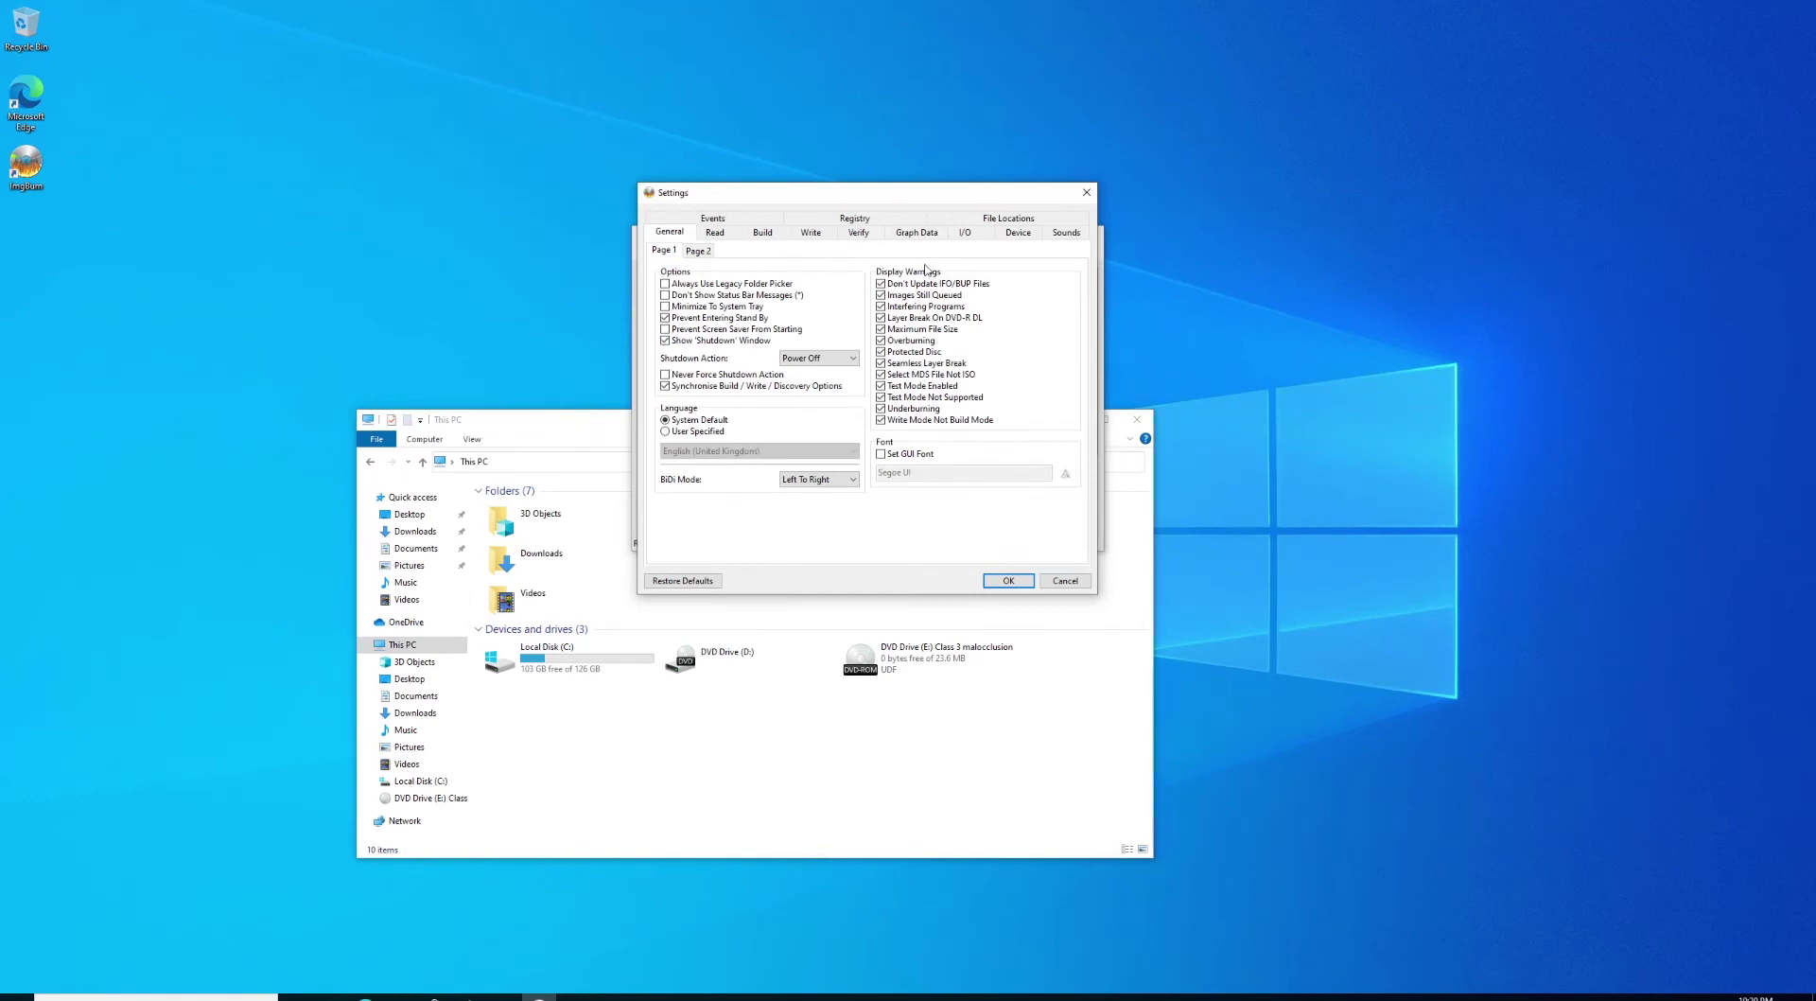
click(1068, 238)
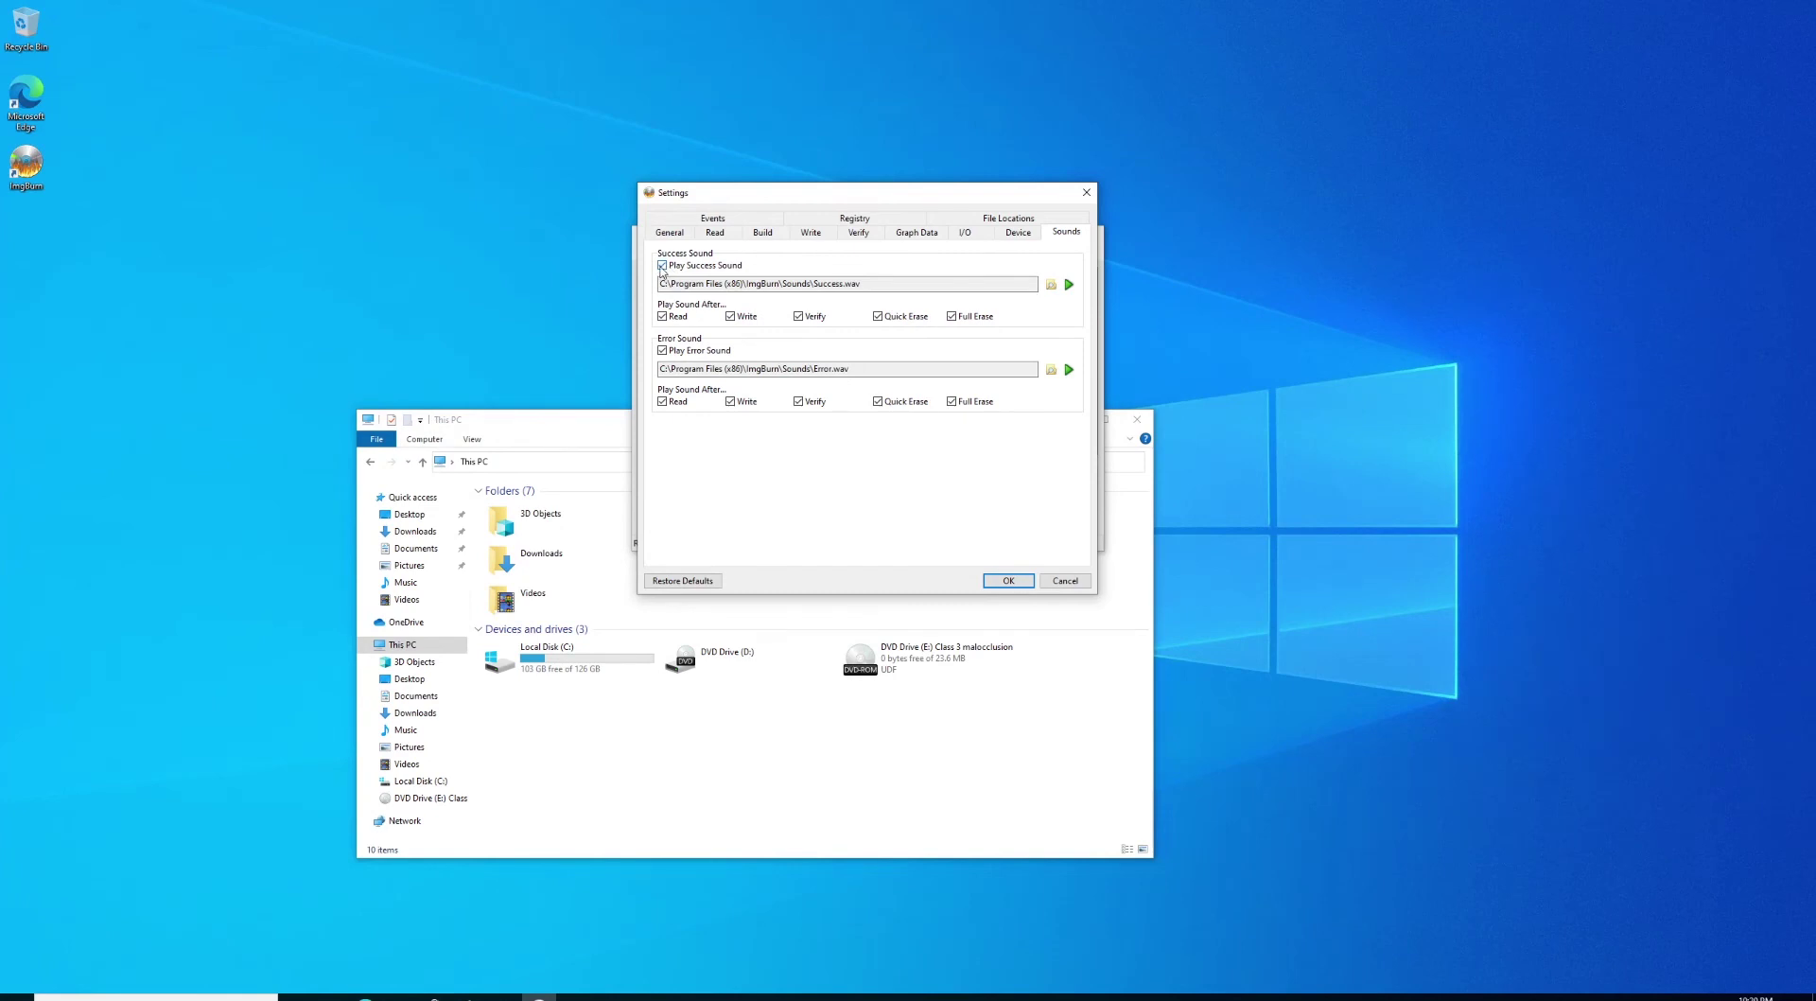
click(662, 266)
click(1012, 582)
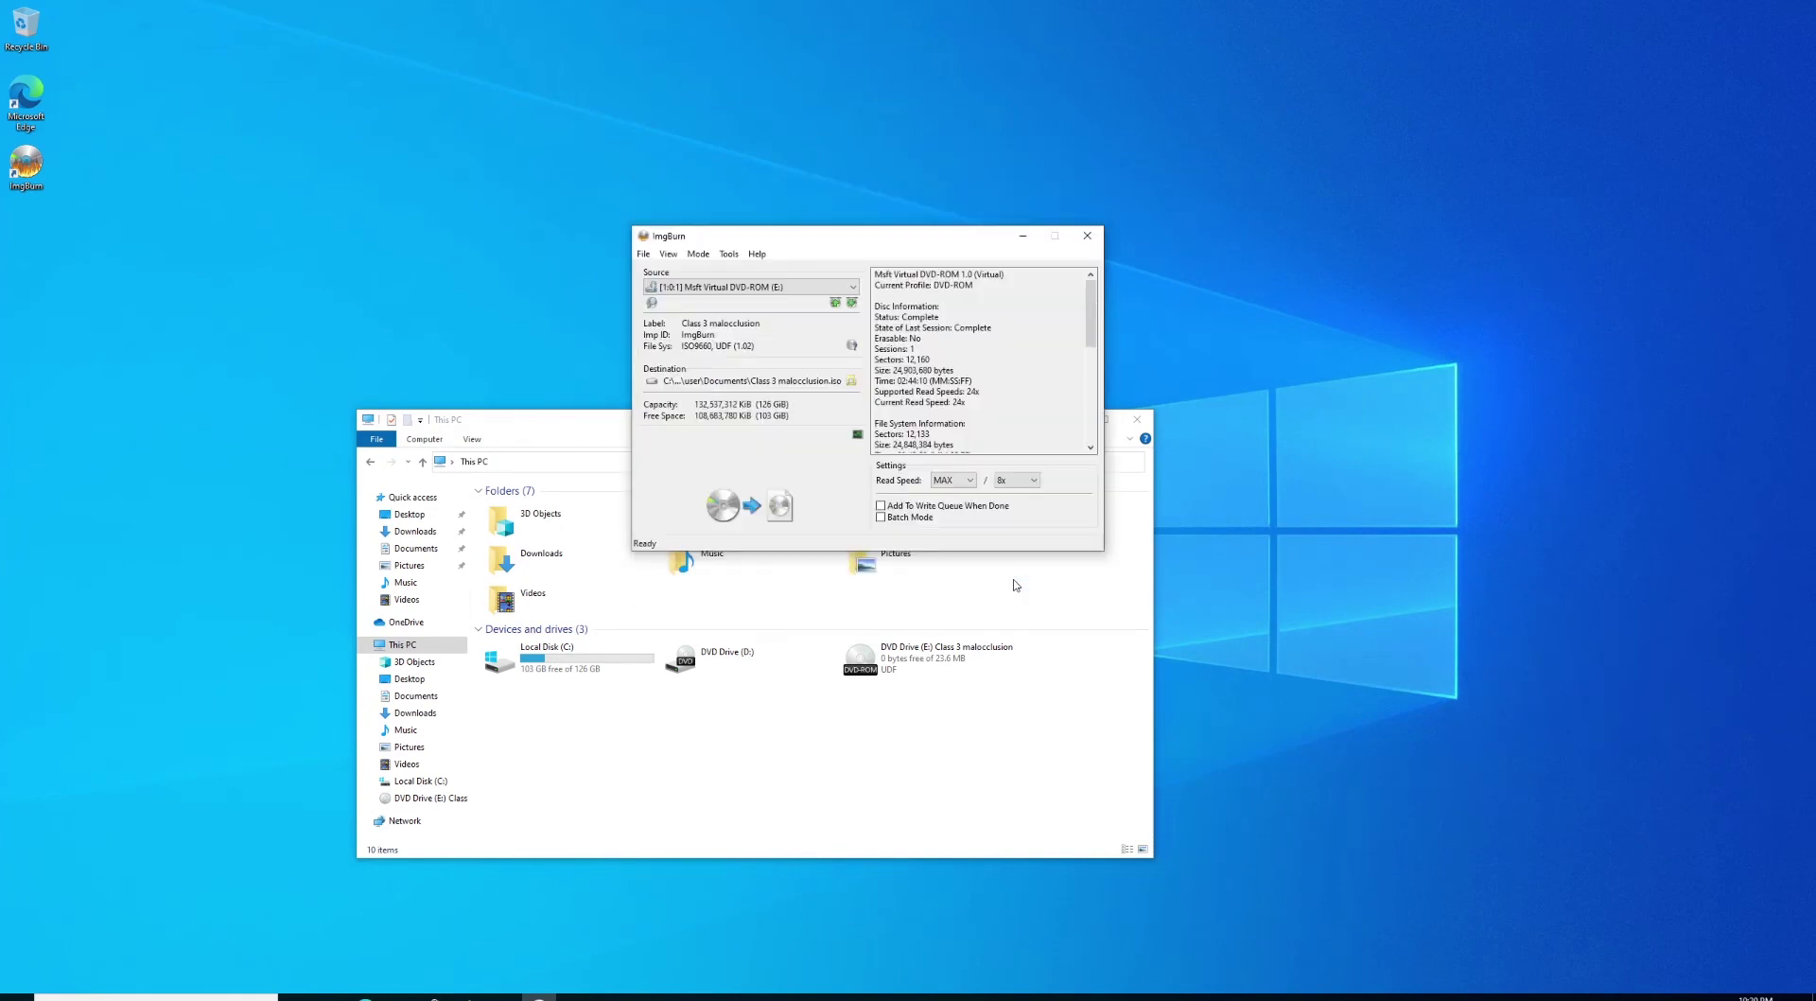
Switch to File Explorer, go to the Documents folder, and mount the larger "Class 3 malocclusion" disc image file
click(588, 422)
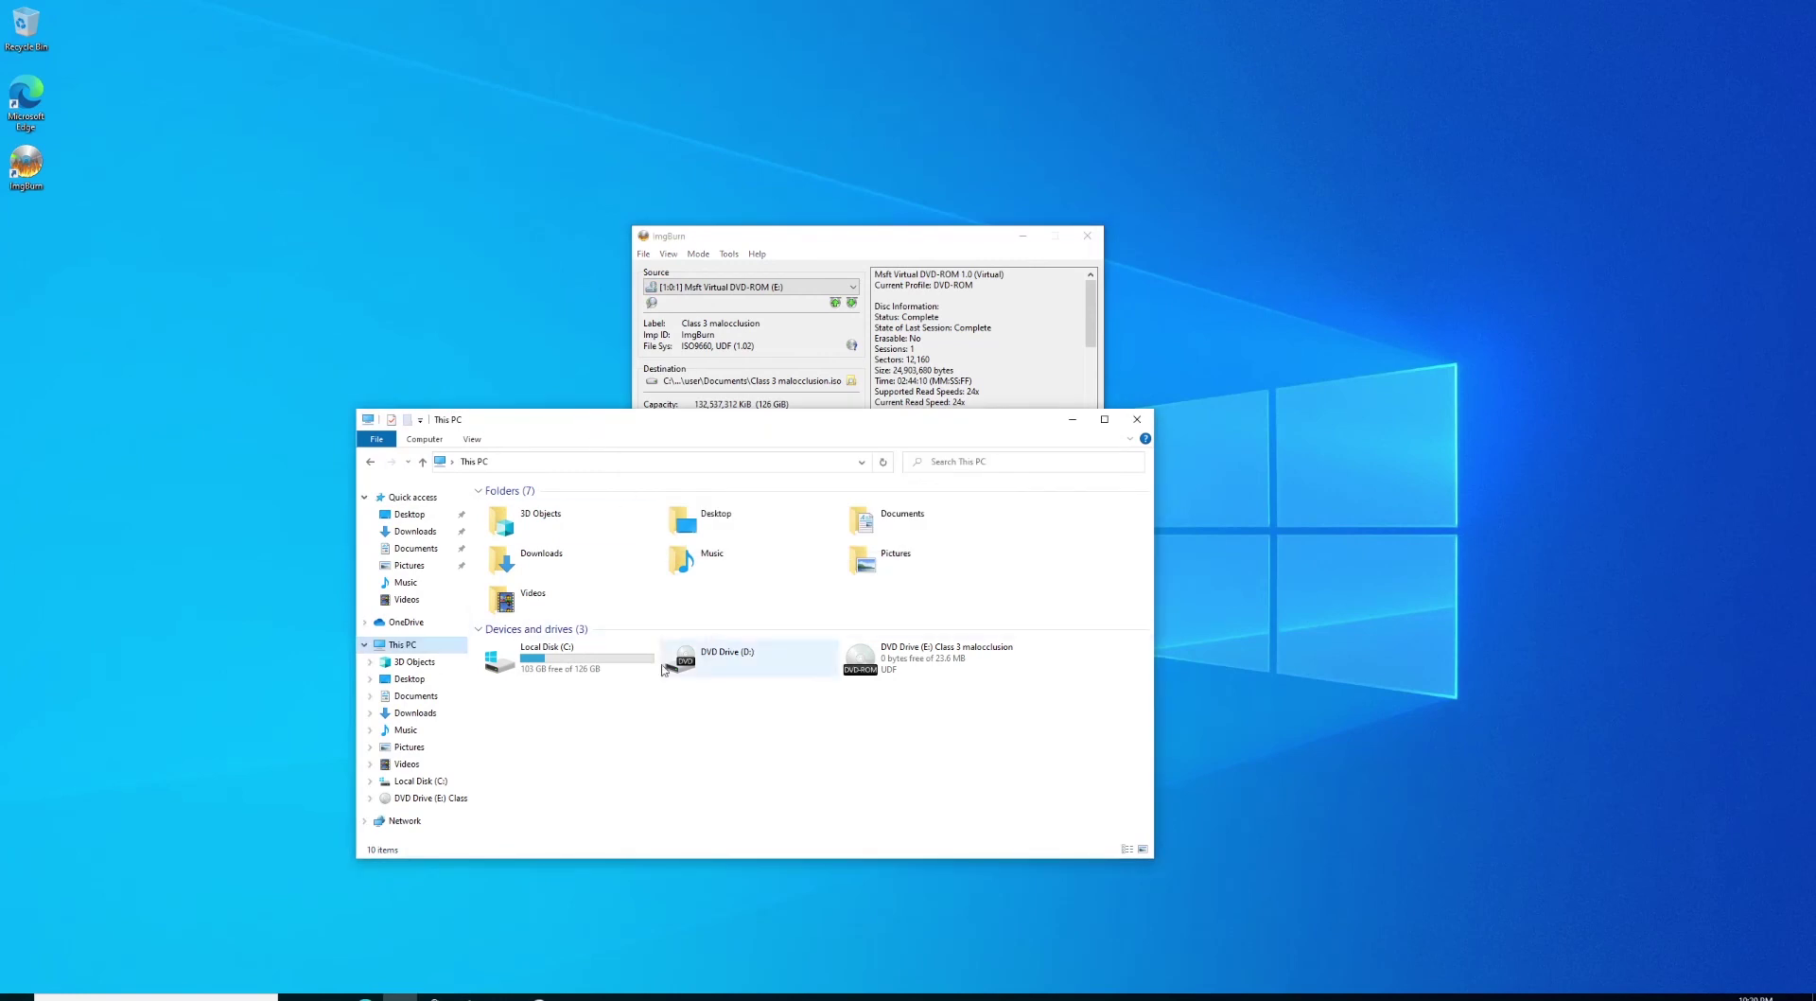
click(416, 712)
click(414, 696)
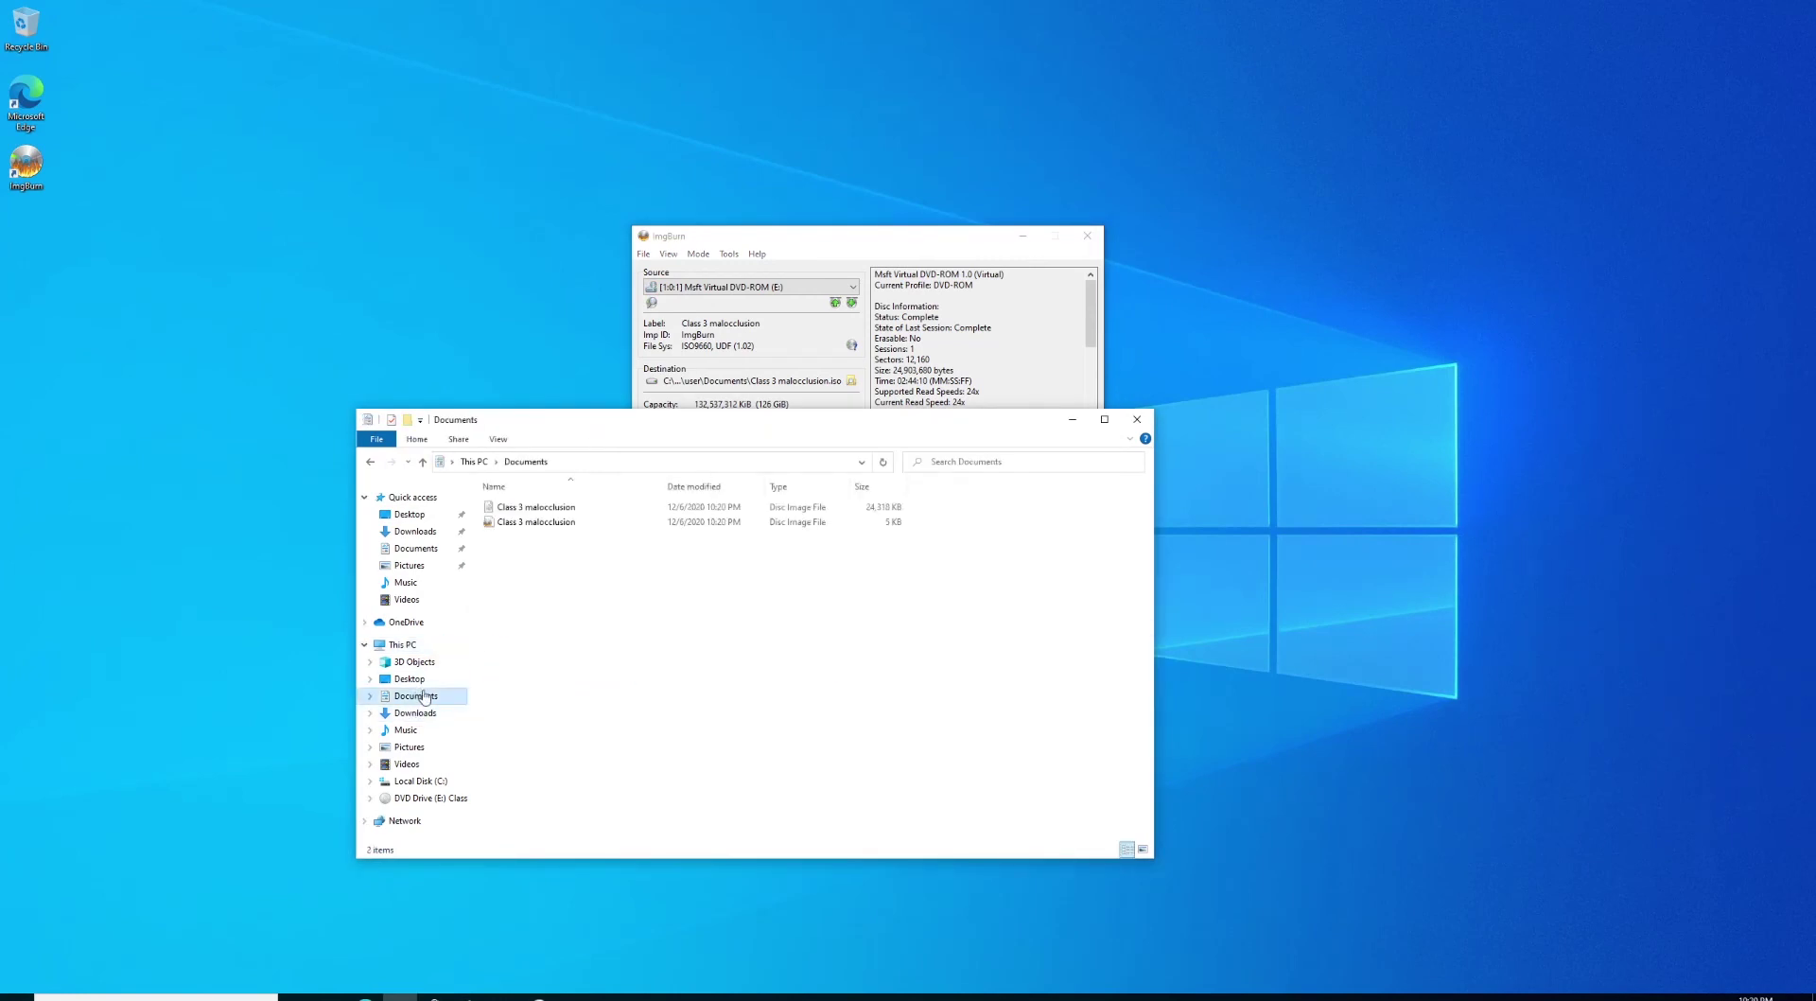
click(531, 509)
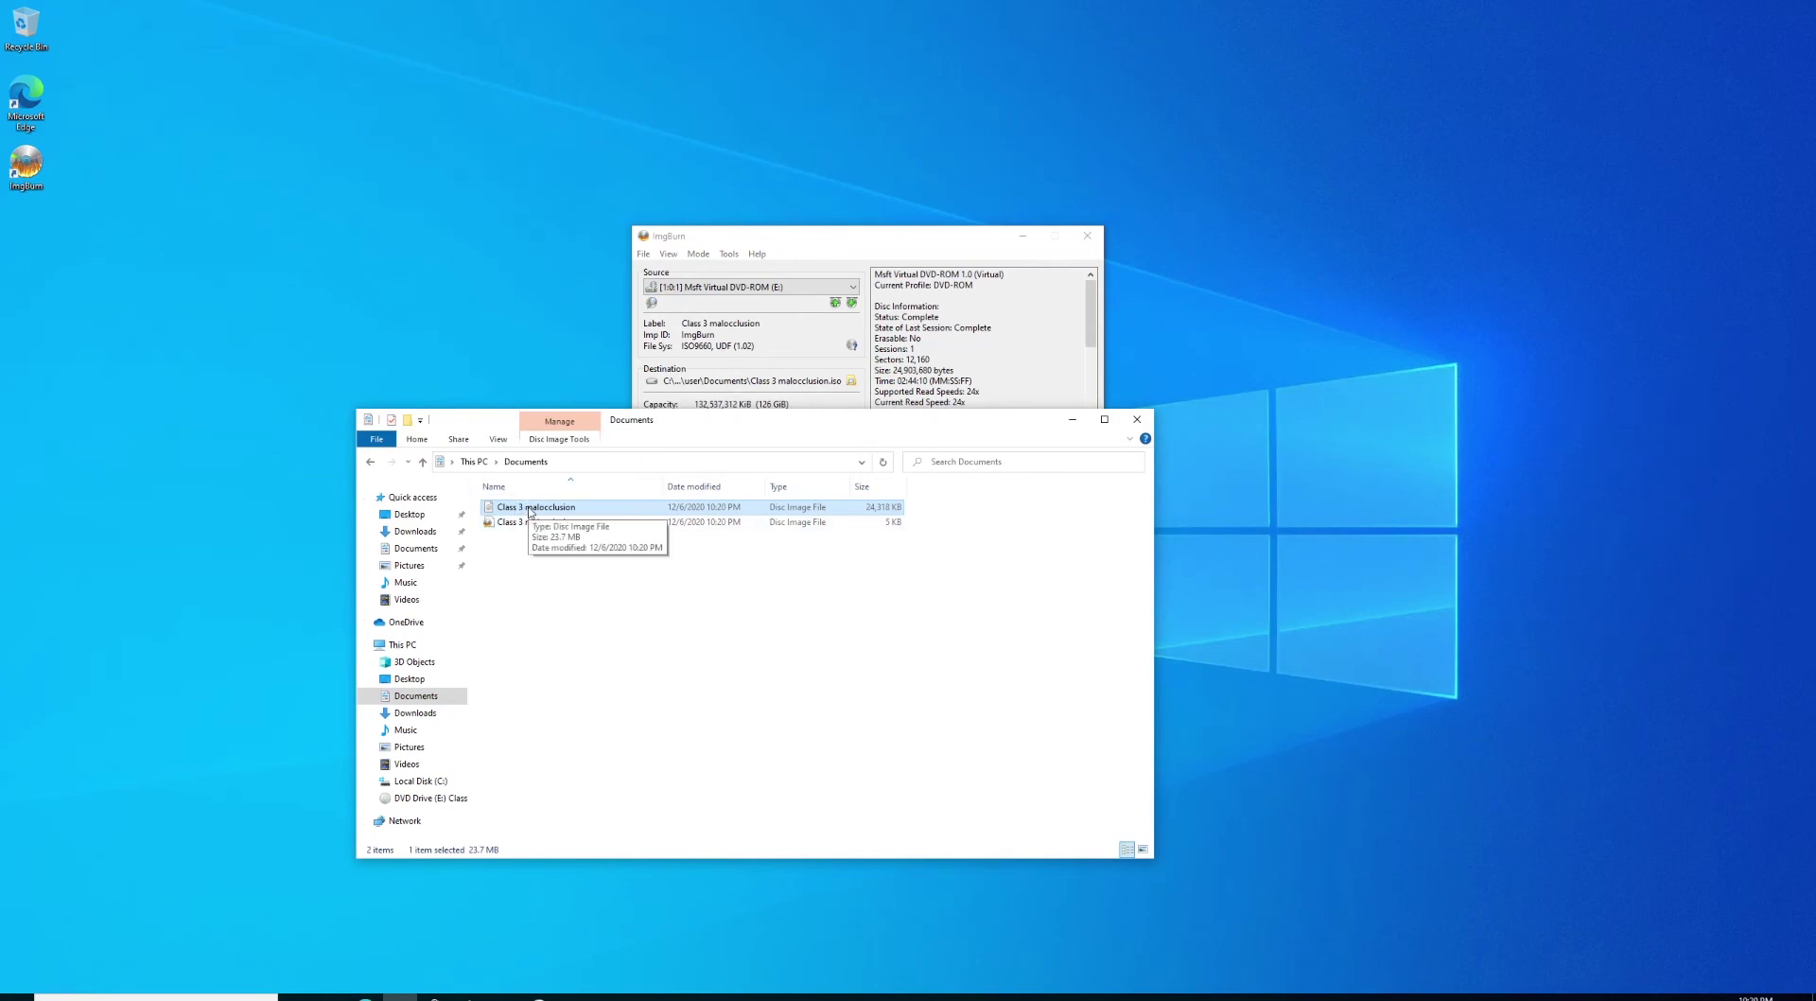
double_click(530, 509)
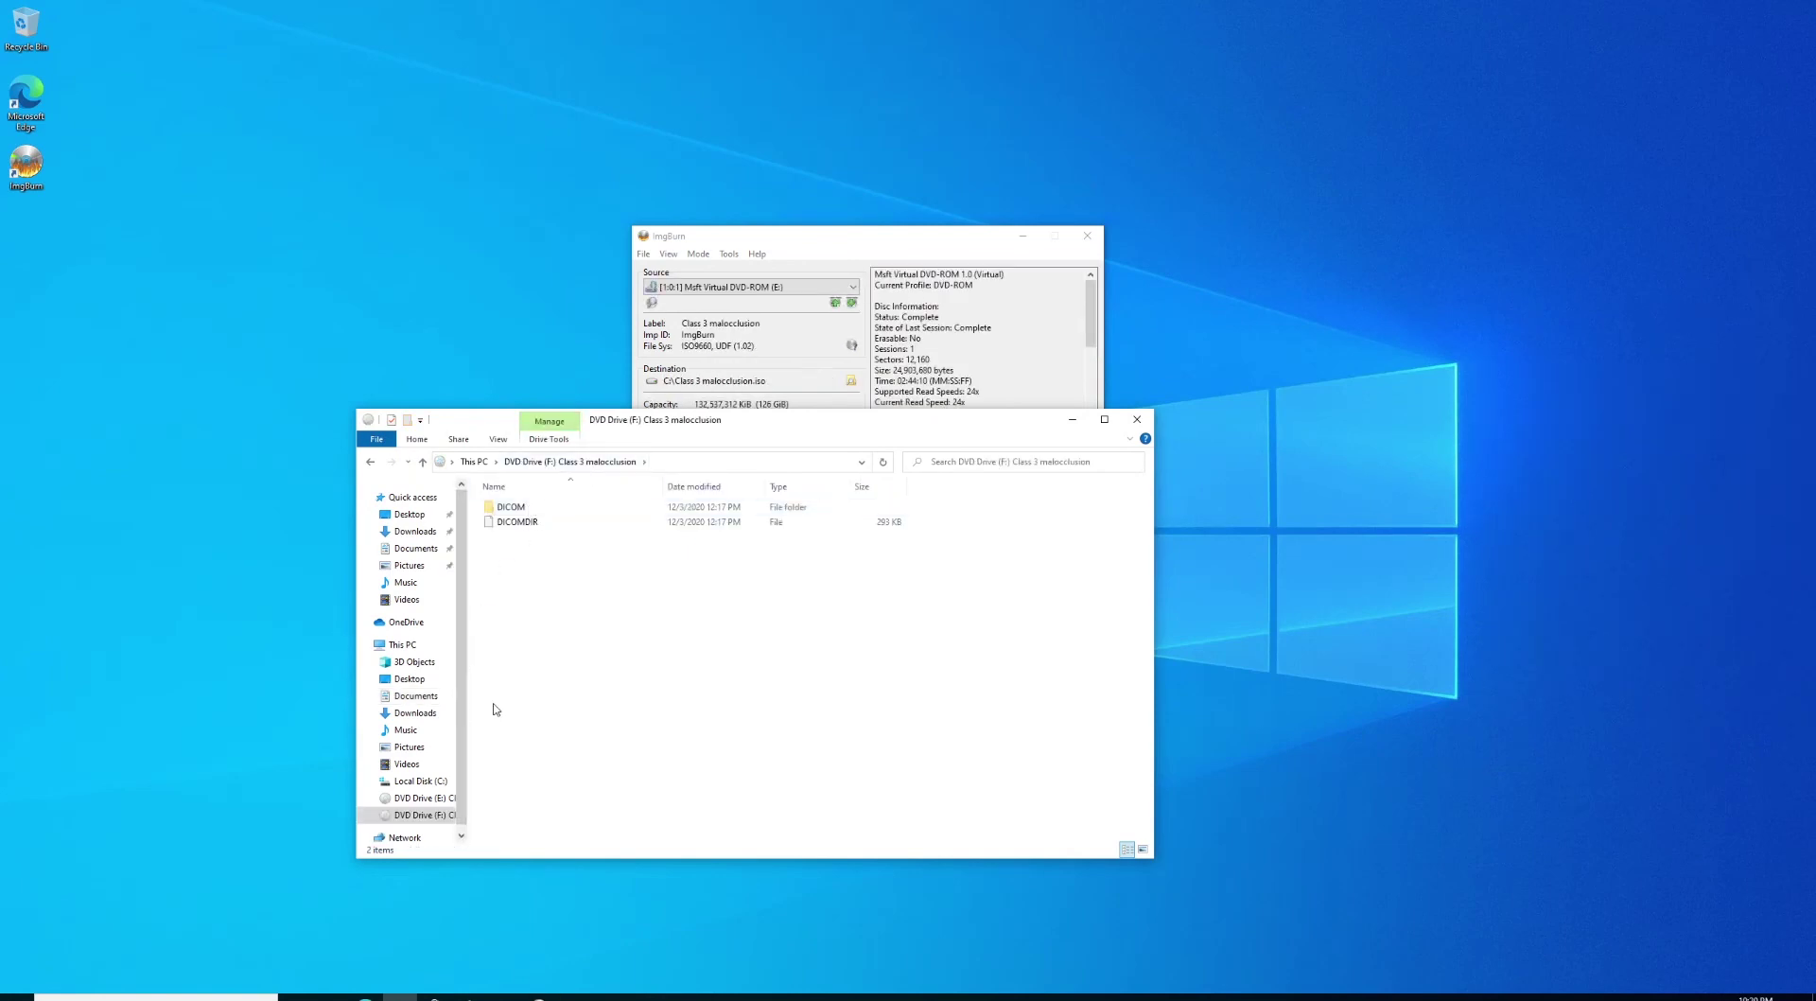
Maximize the File Explorer window and widen the navigation pane to fit the full DVD drive names
click(1108, 420)
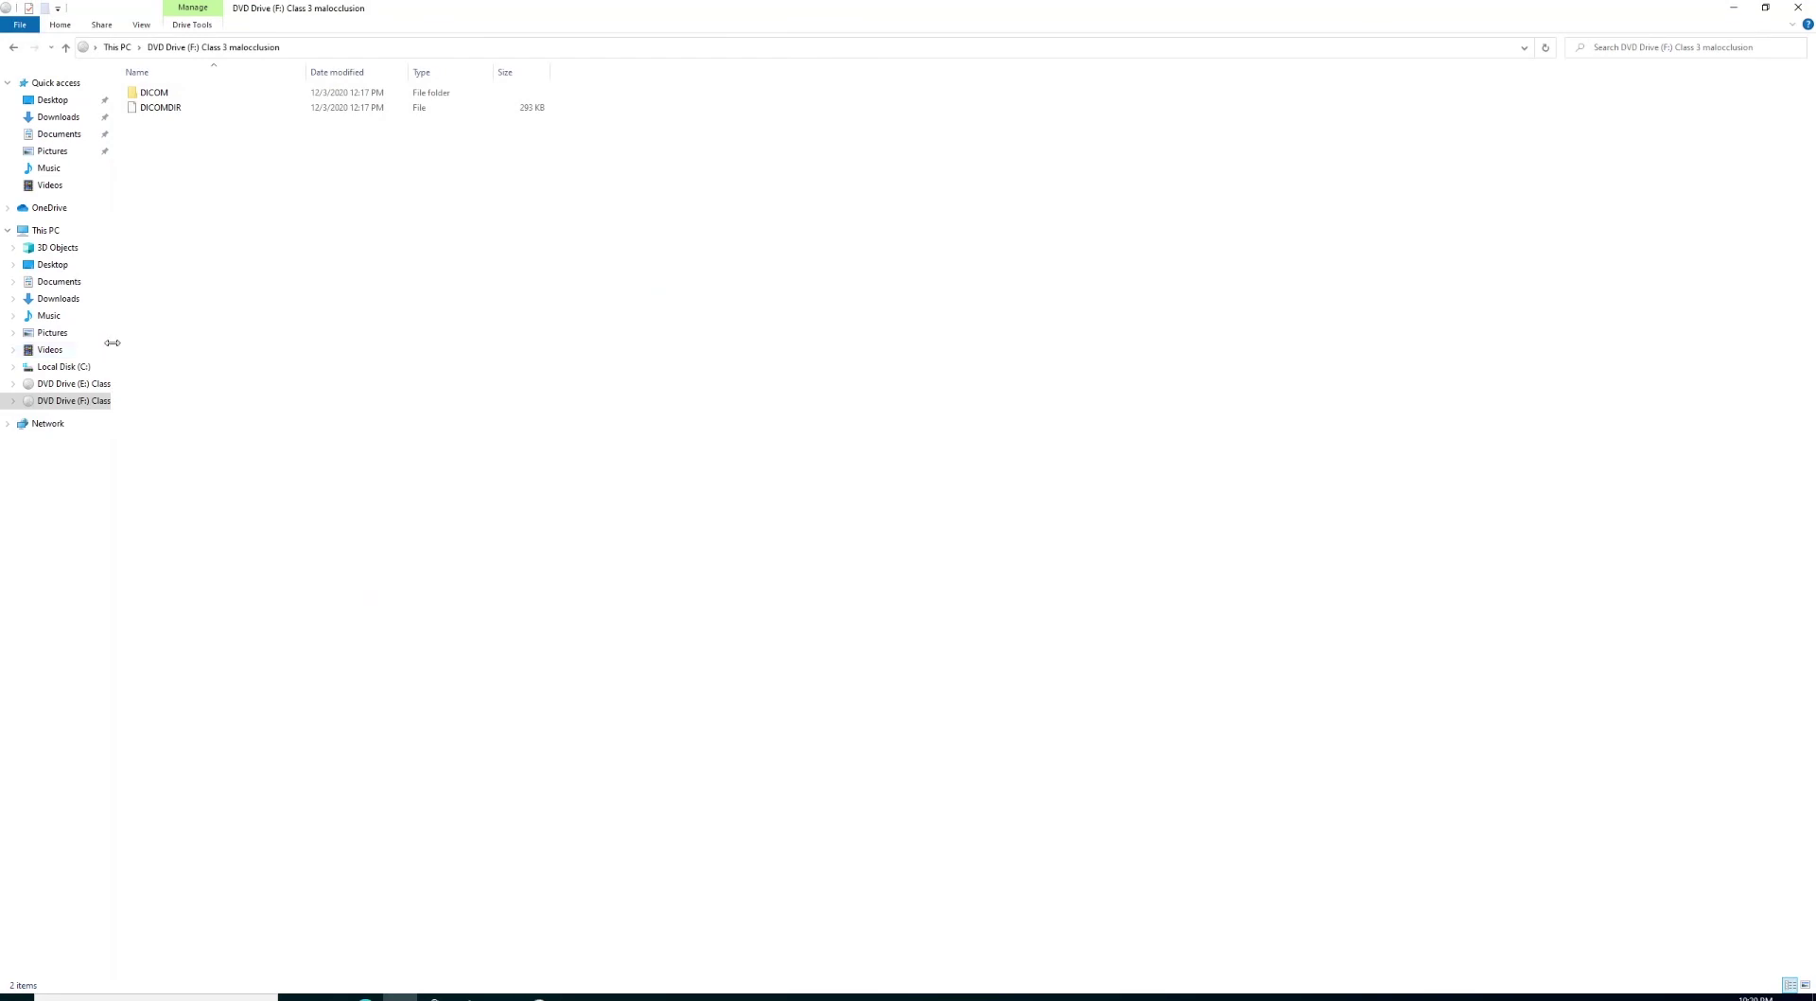
drag(113, 348, 296, 360)
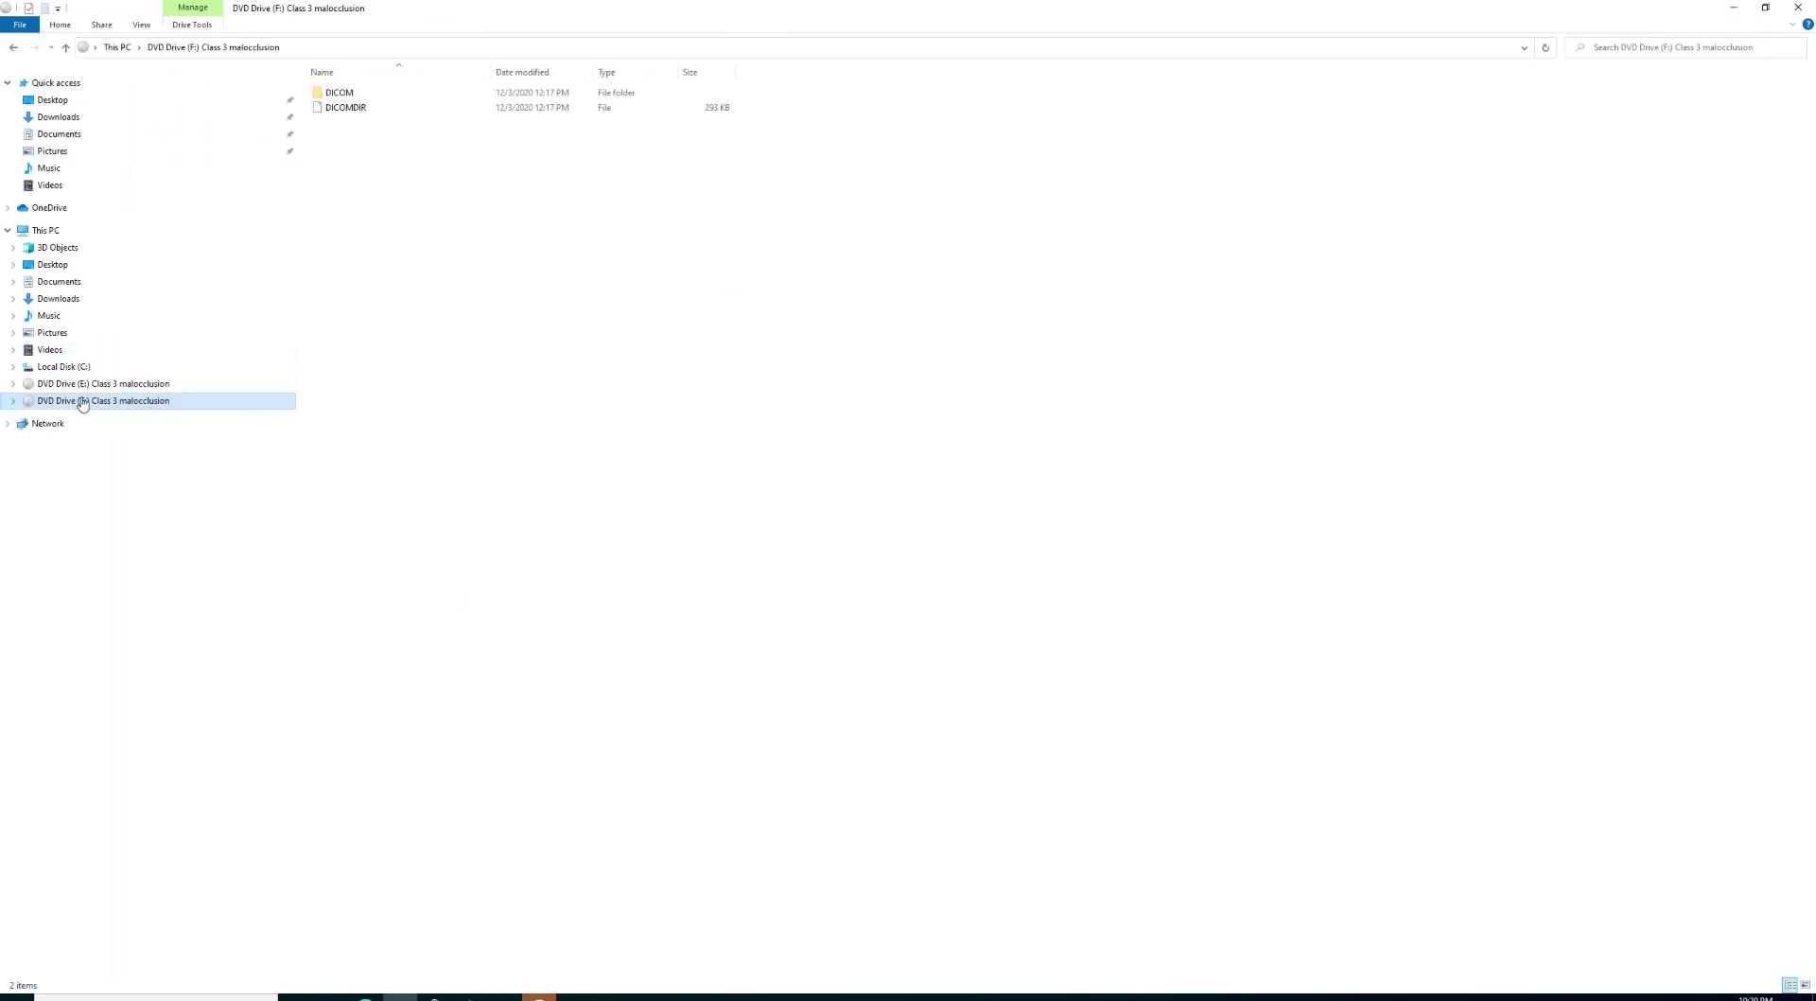
click(16, 402)
click(12, 402)
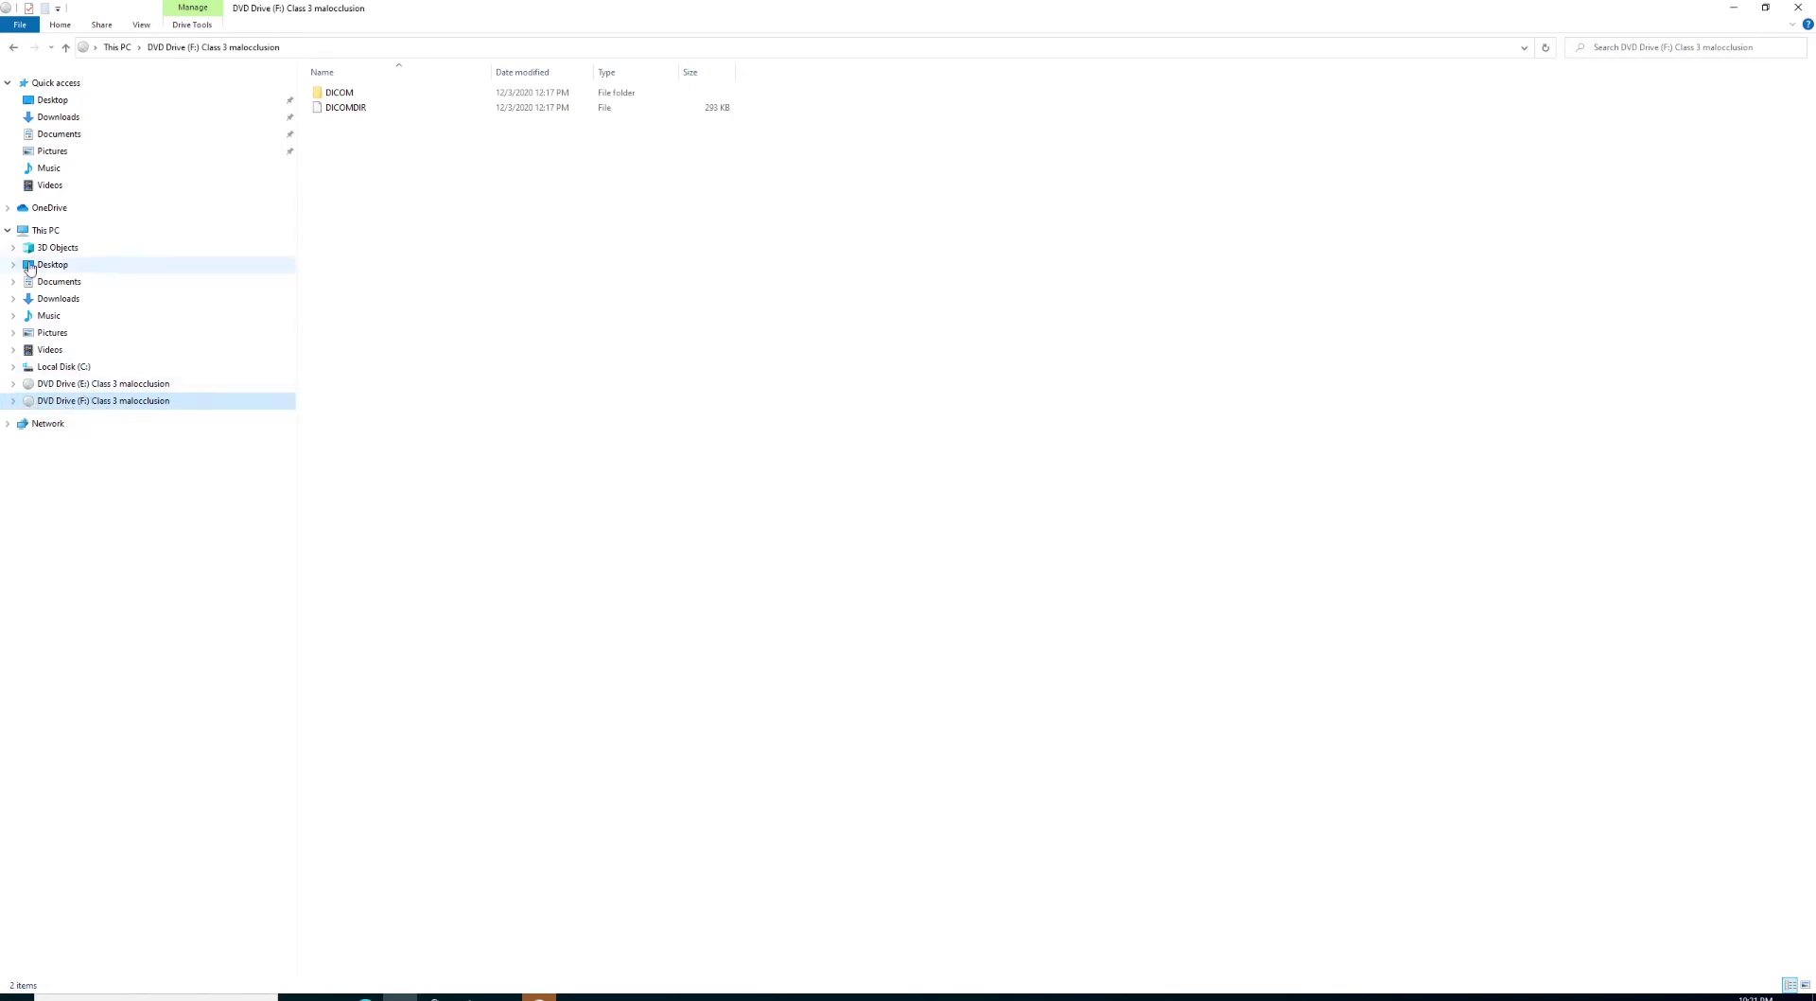
Eject DVD Drive (F:) from This PC, restore the window to its smaller size, and reopen the Documents folder
click(46, 230)
click(927, 165)
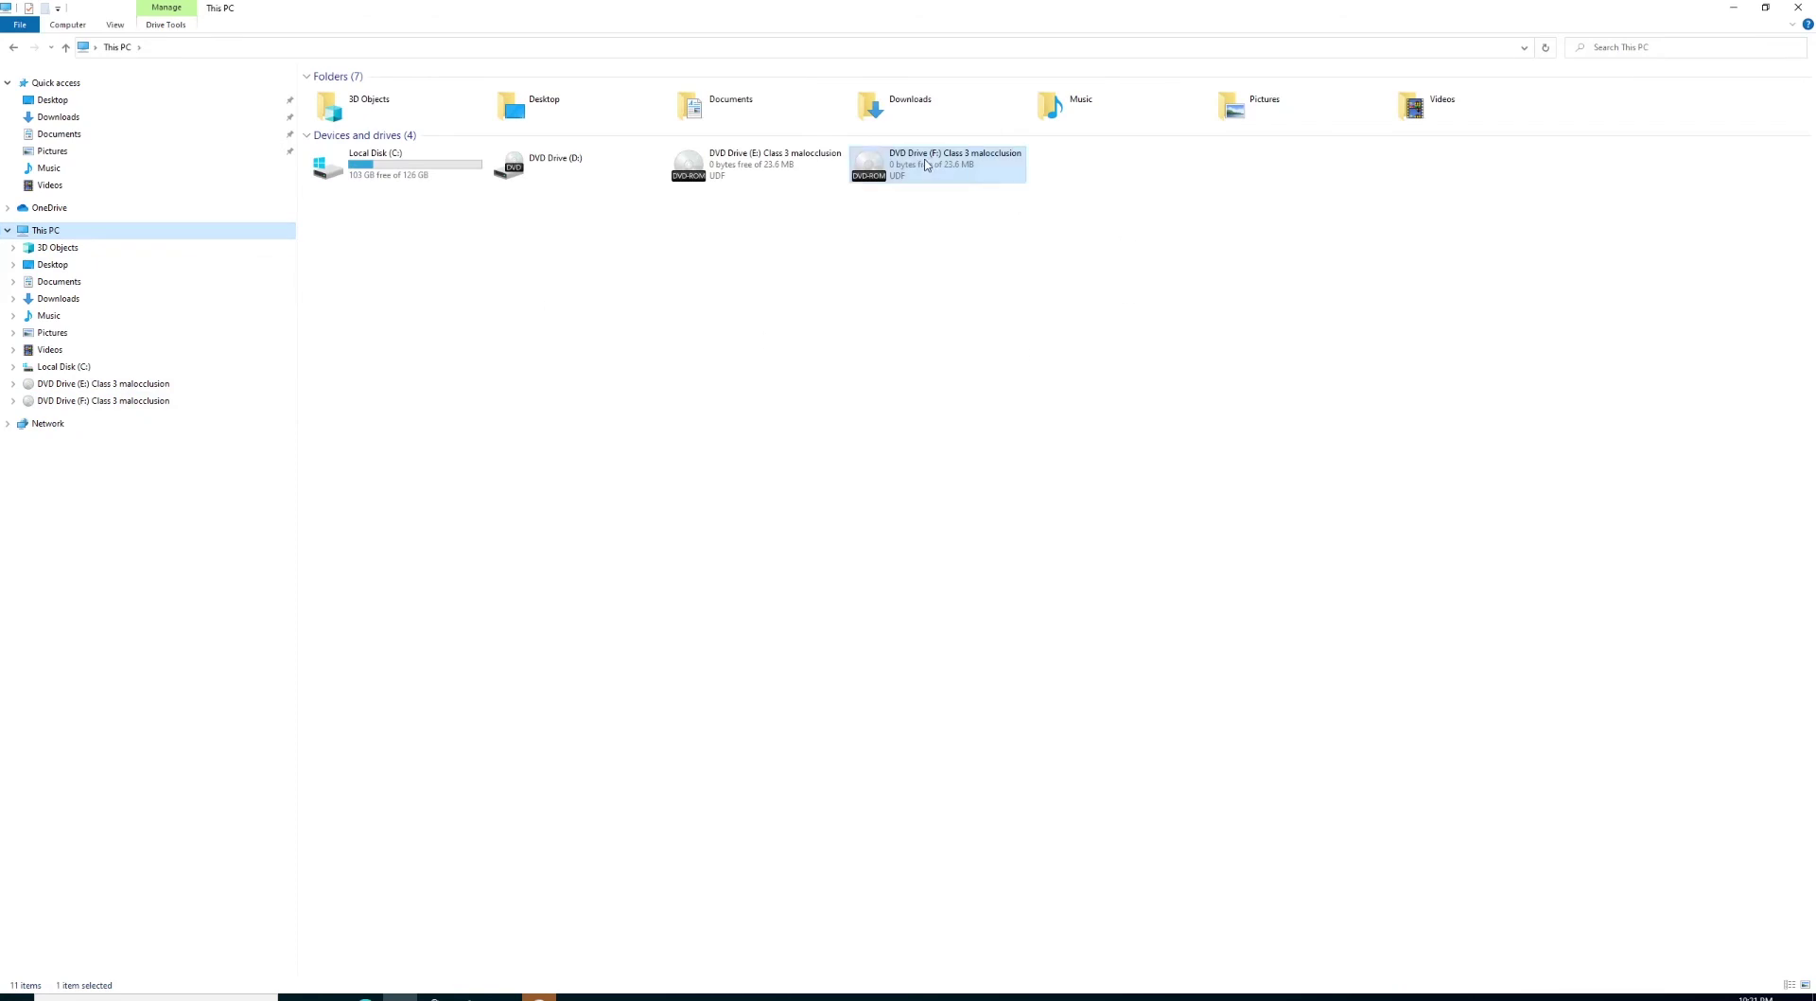
right_click(925, 170)
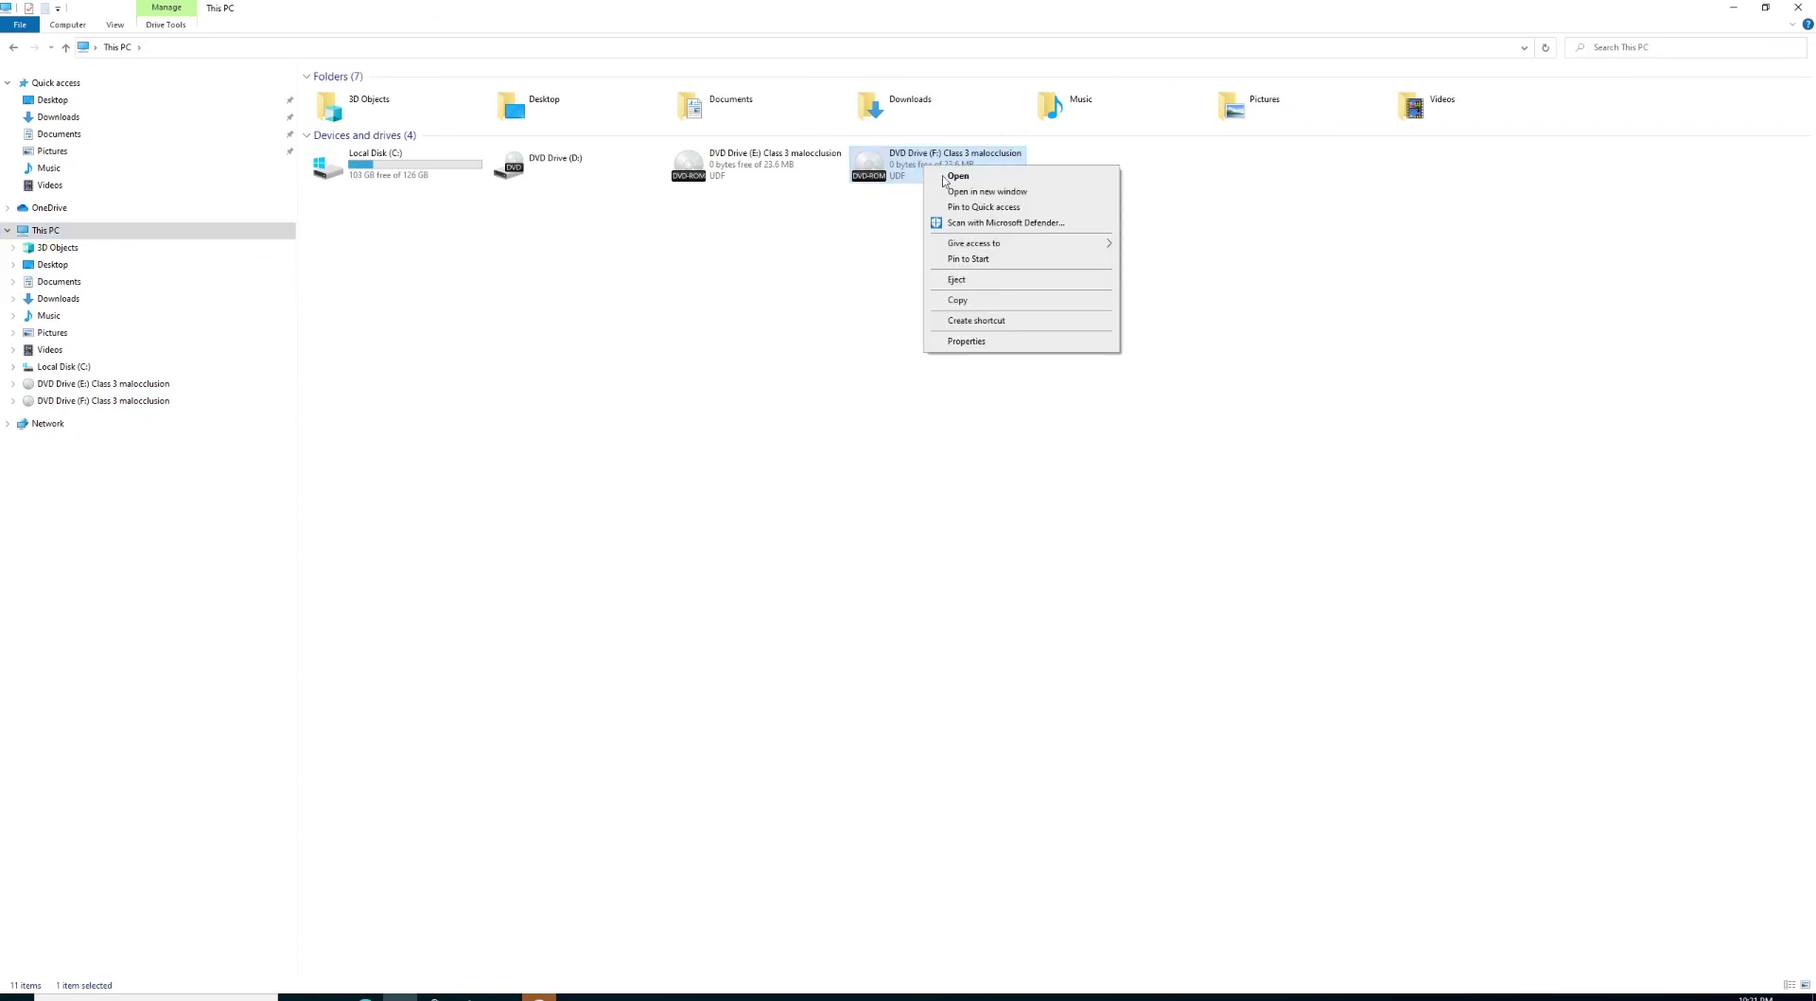
click(953, 282)
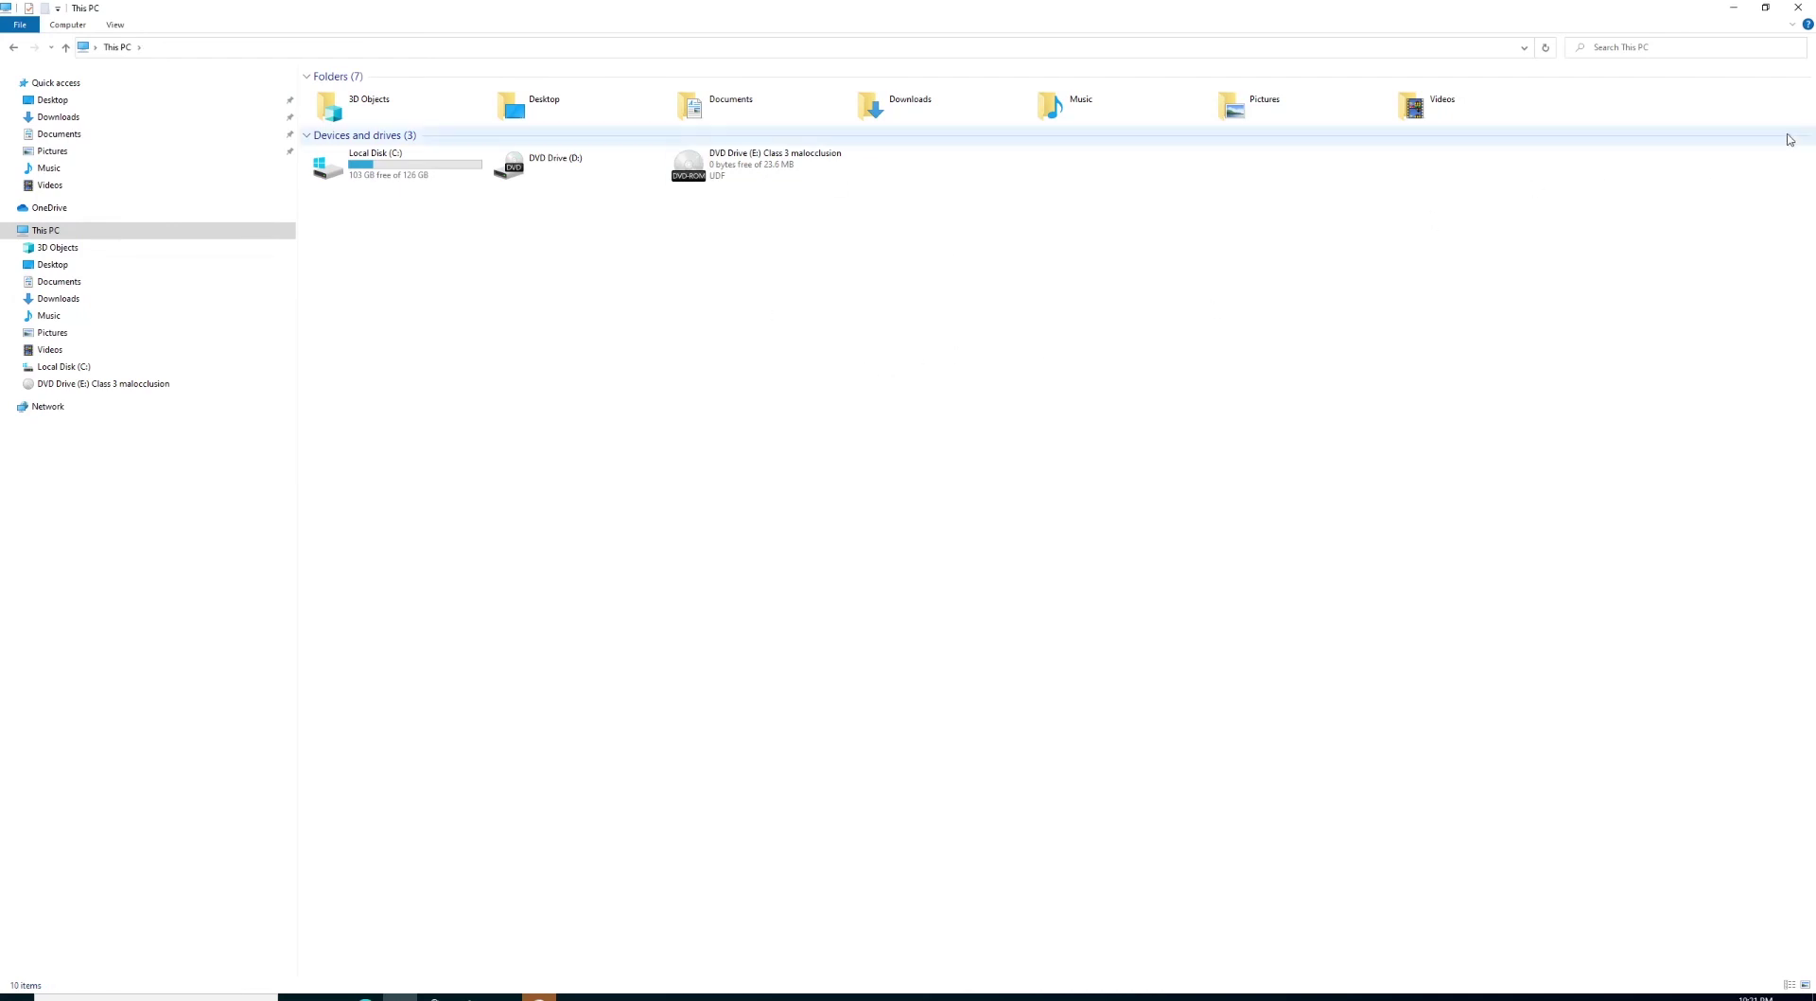
click(1765, 8)
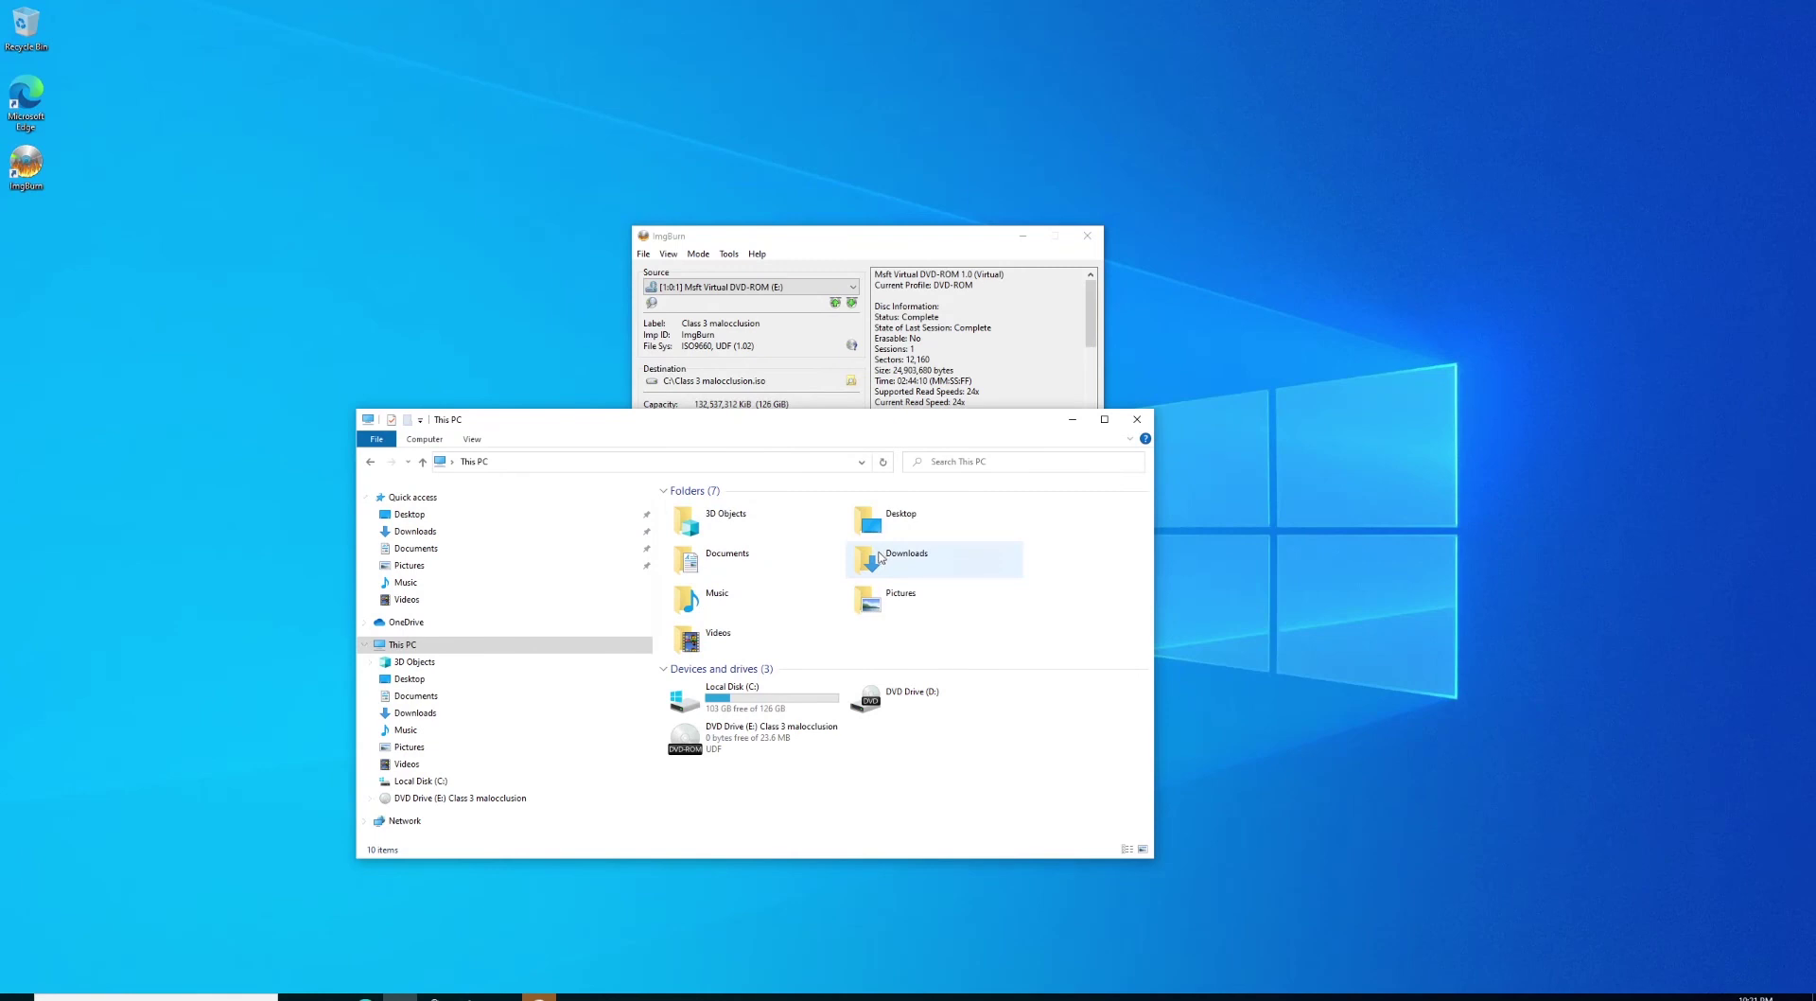
double_click(691, 558)
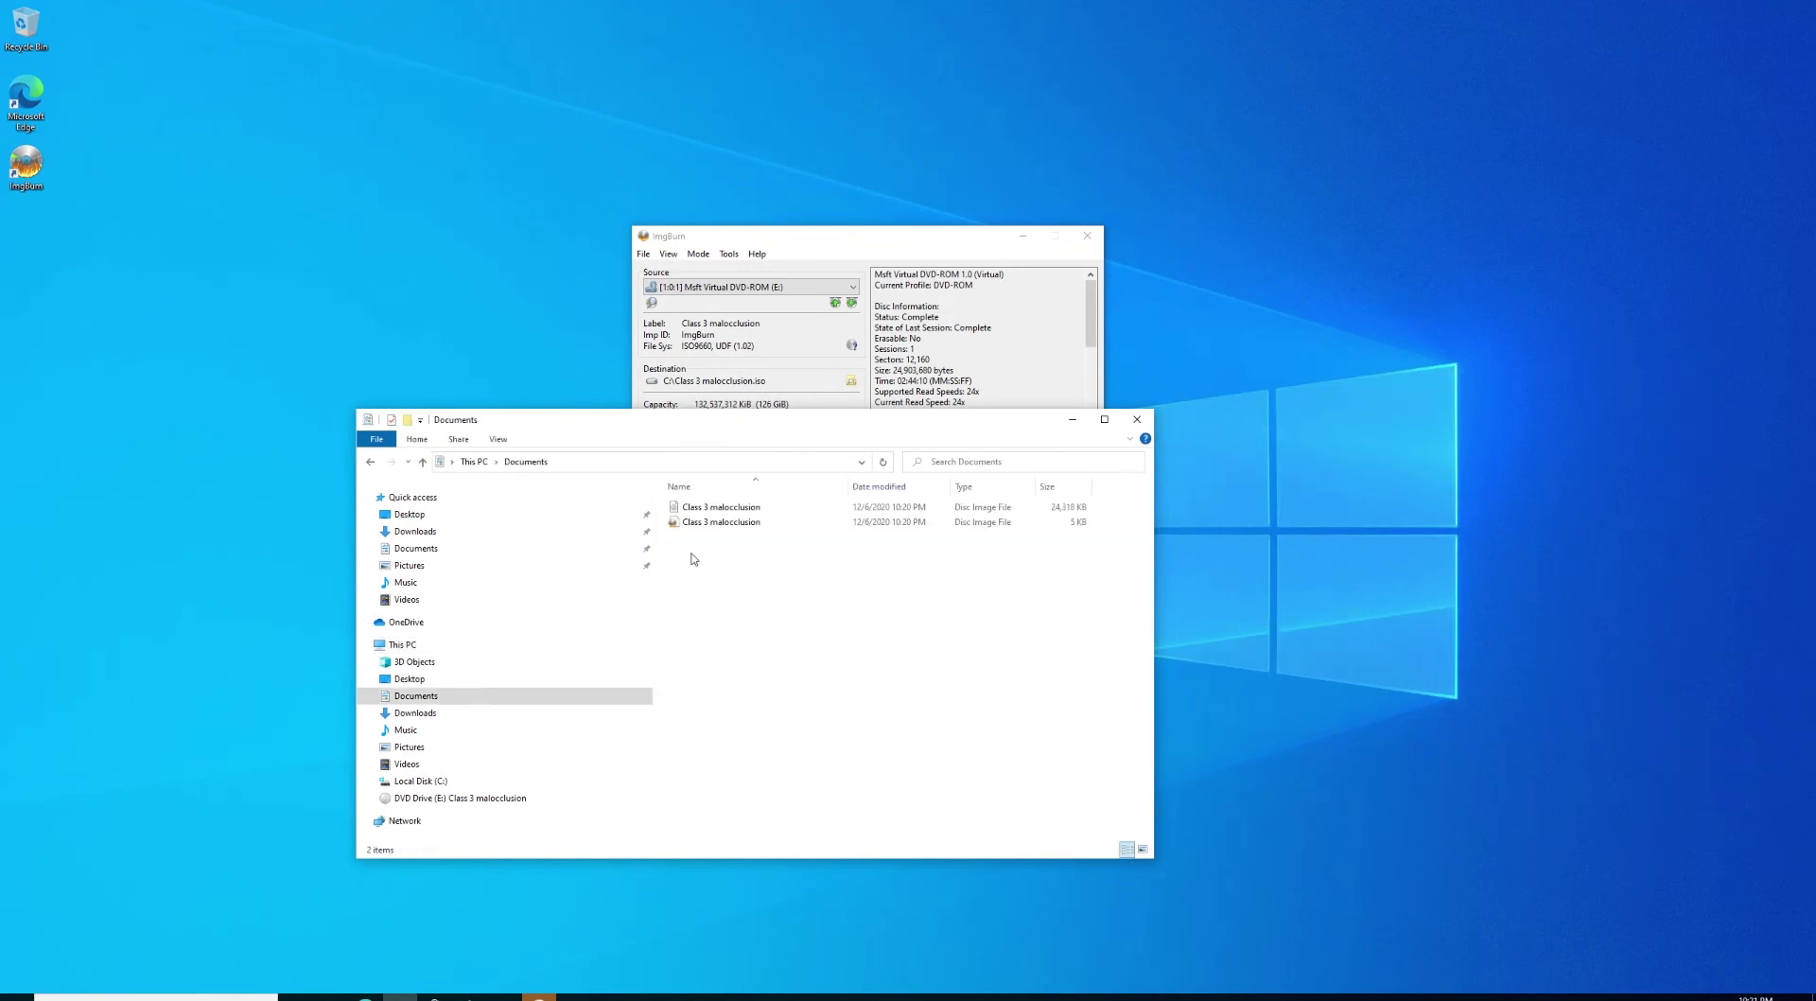